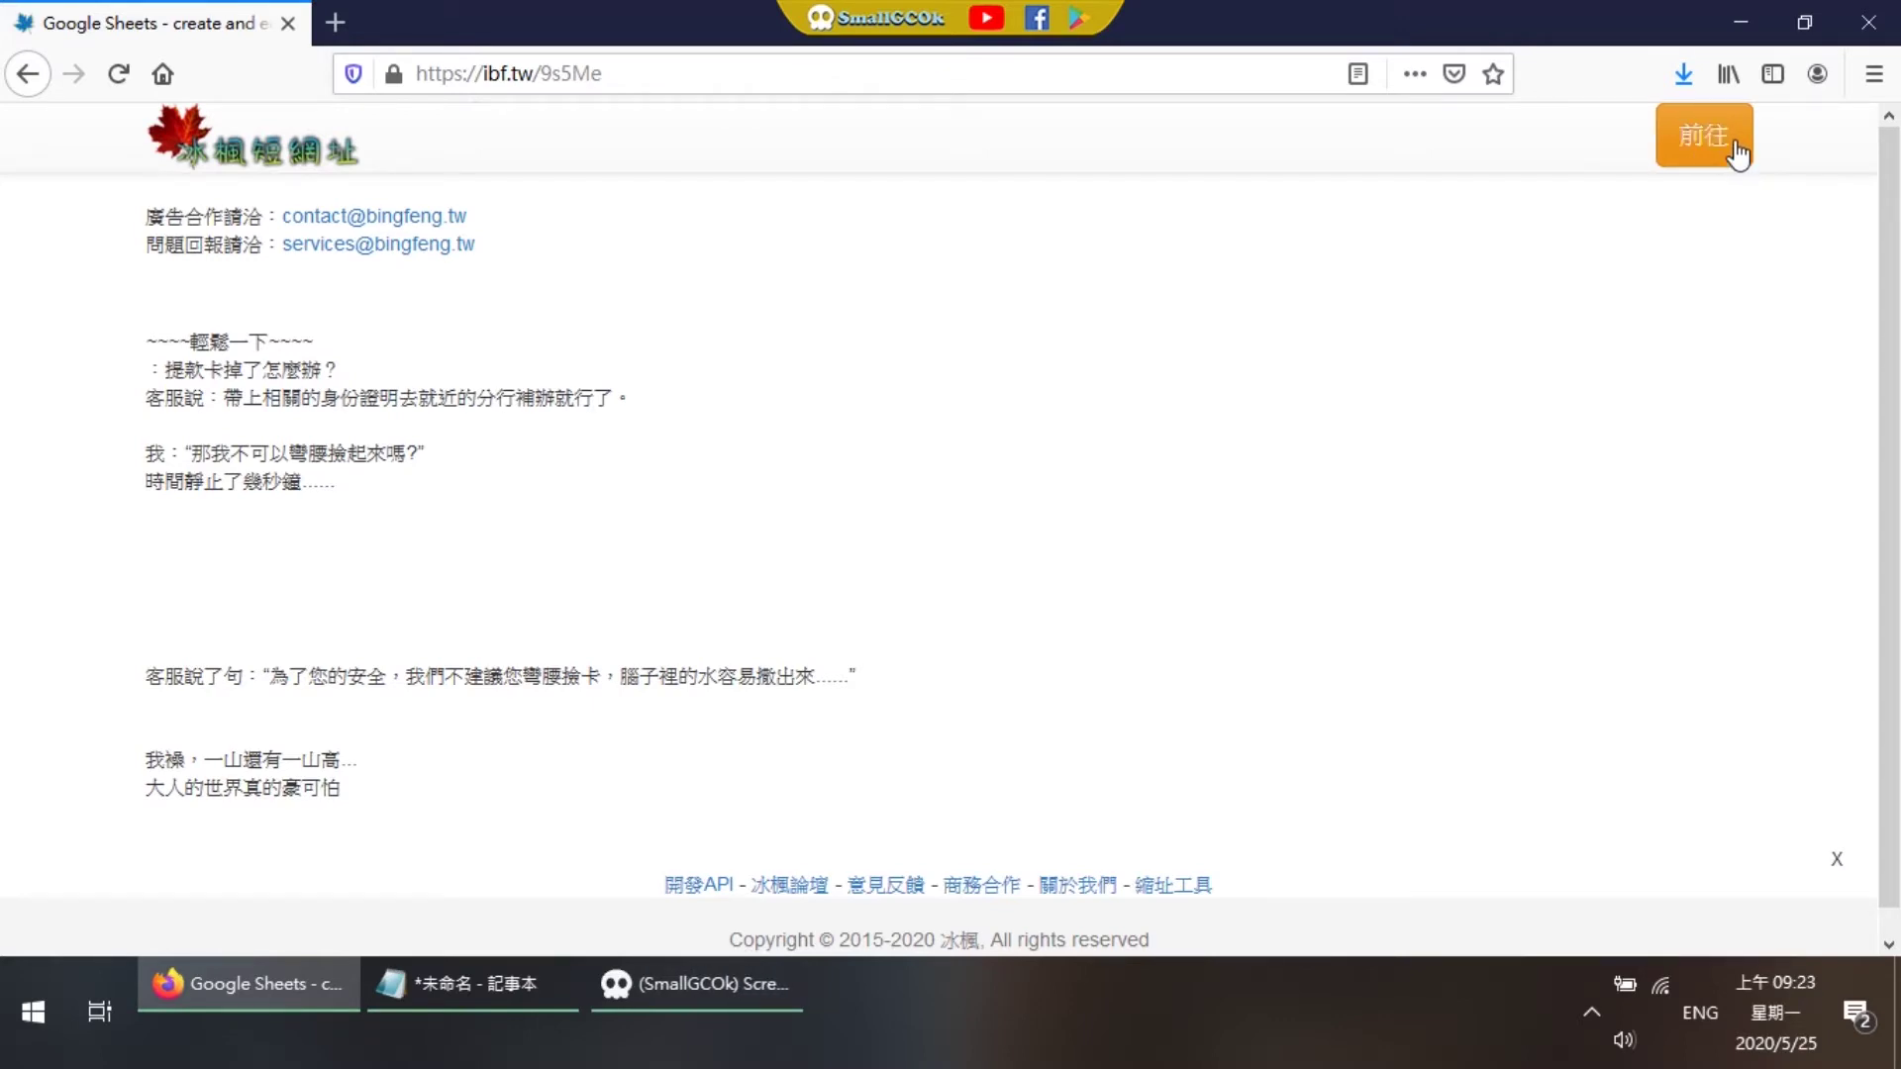
# Step: Continue from the short-link page to the shared spreadsheet and create a copy of 「使用 Google DOC 批次轉寄多封 GMail 郵件」
pyautogui.click(1734, 154)
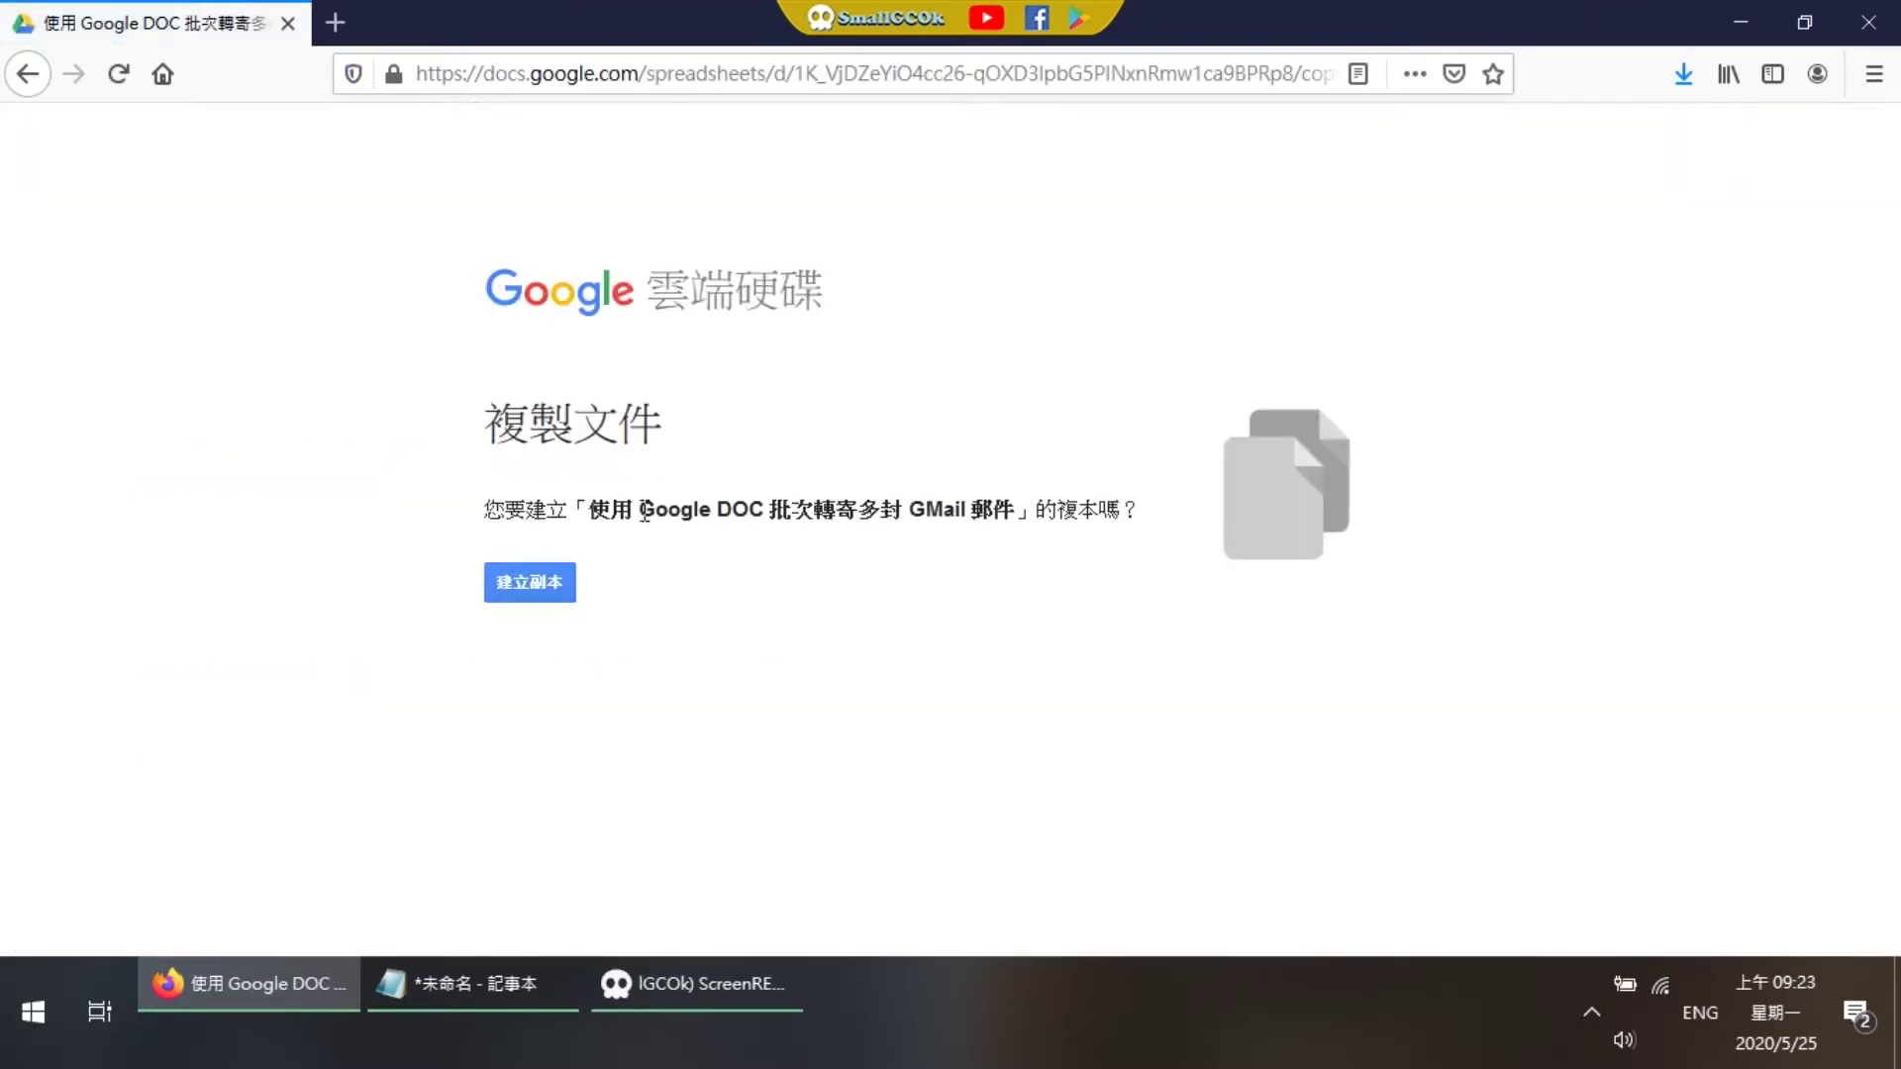
pyautogui.doubleClick(526, 424)
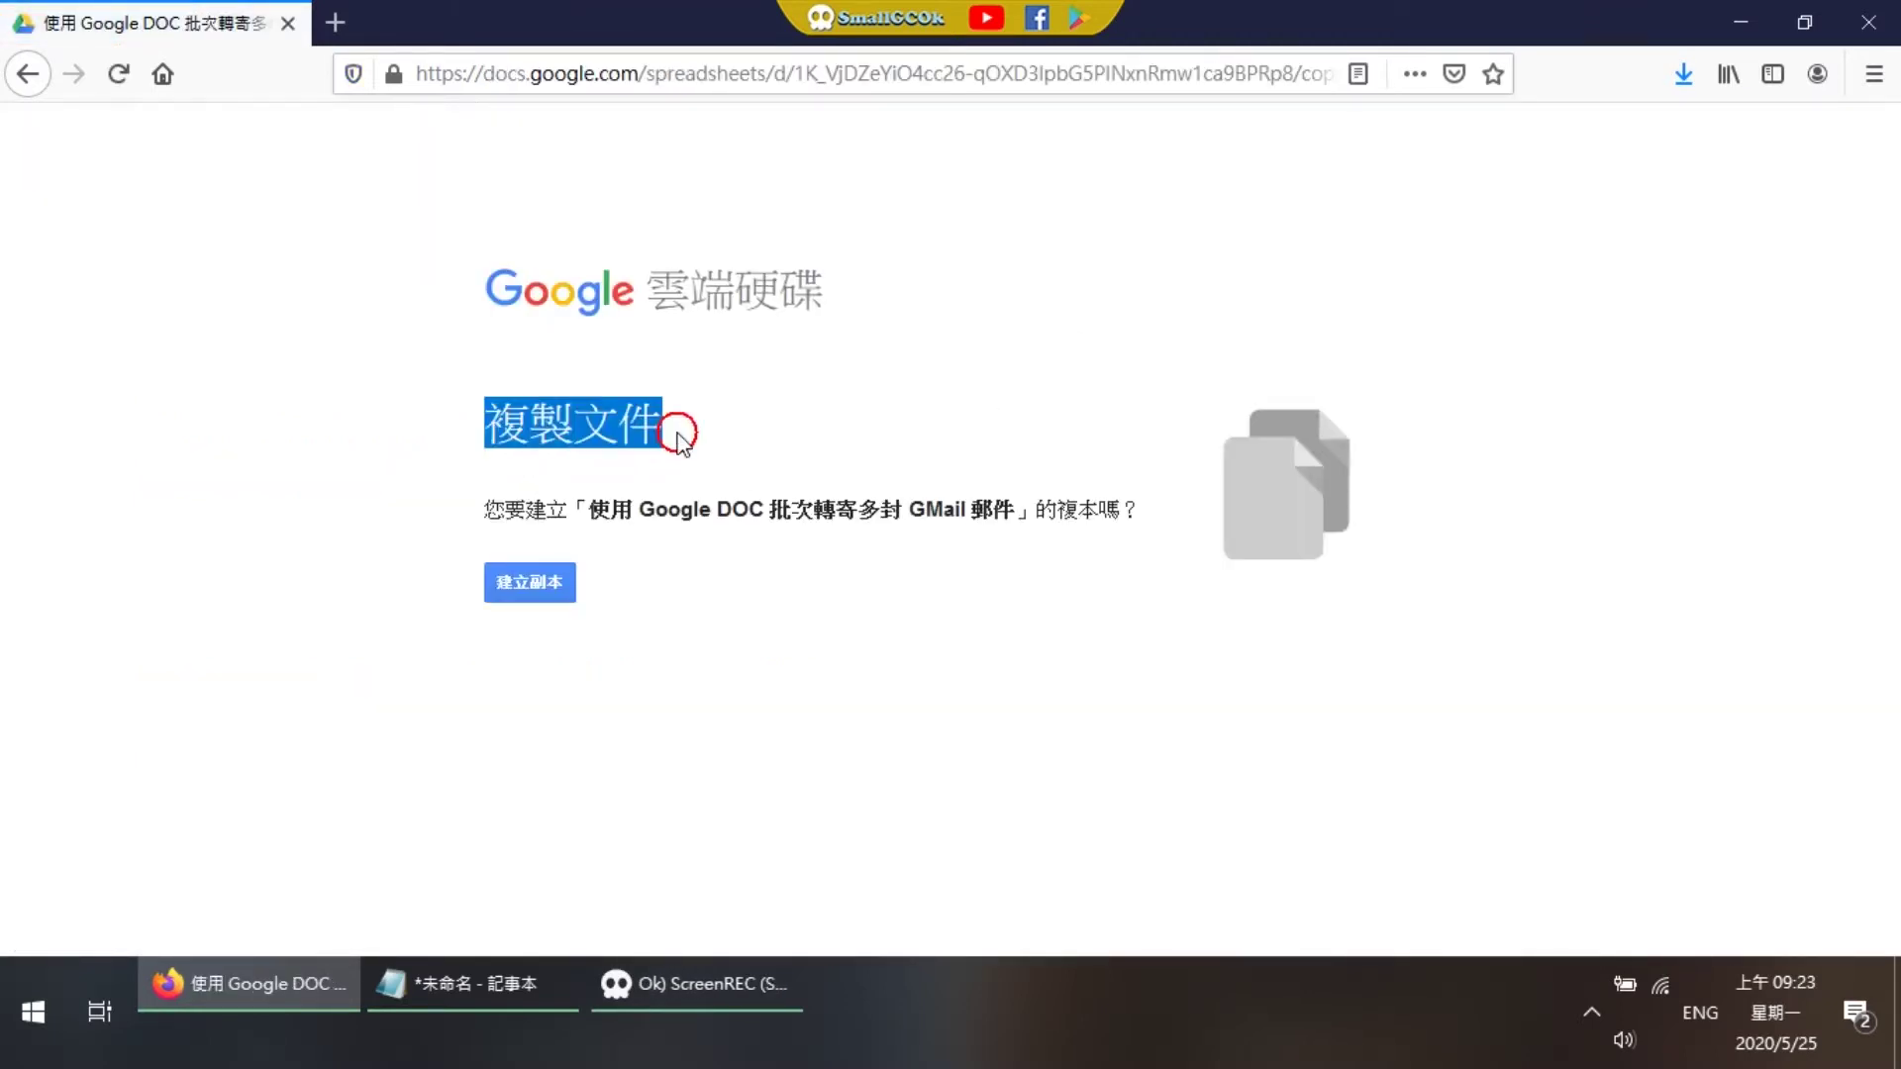
pyautogui.moveTo(491, 513); pyautogui.dragTo(1135, 514)
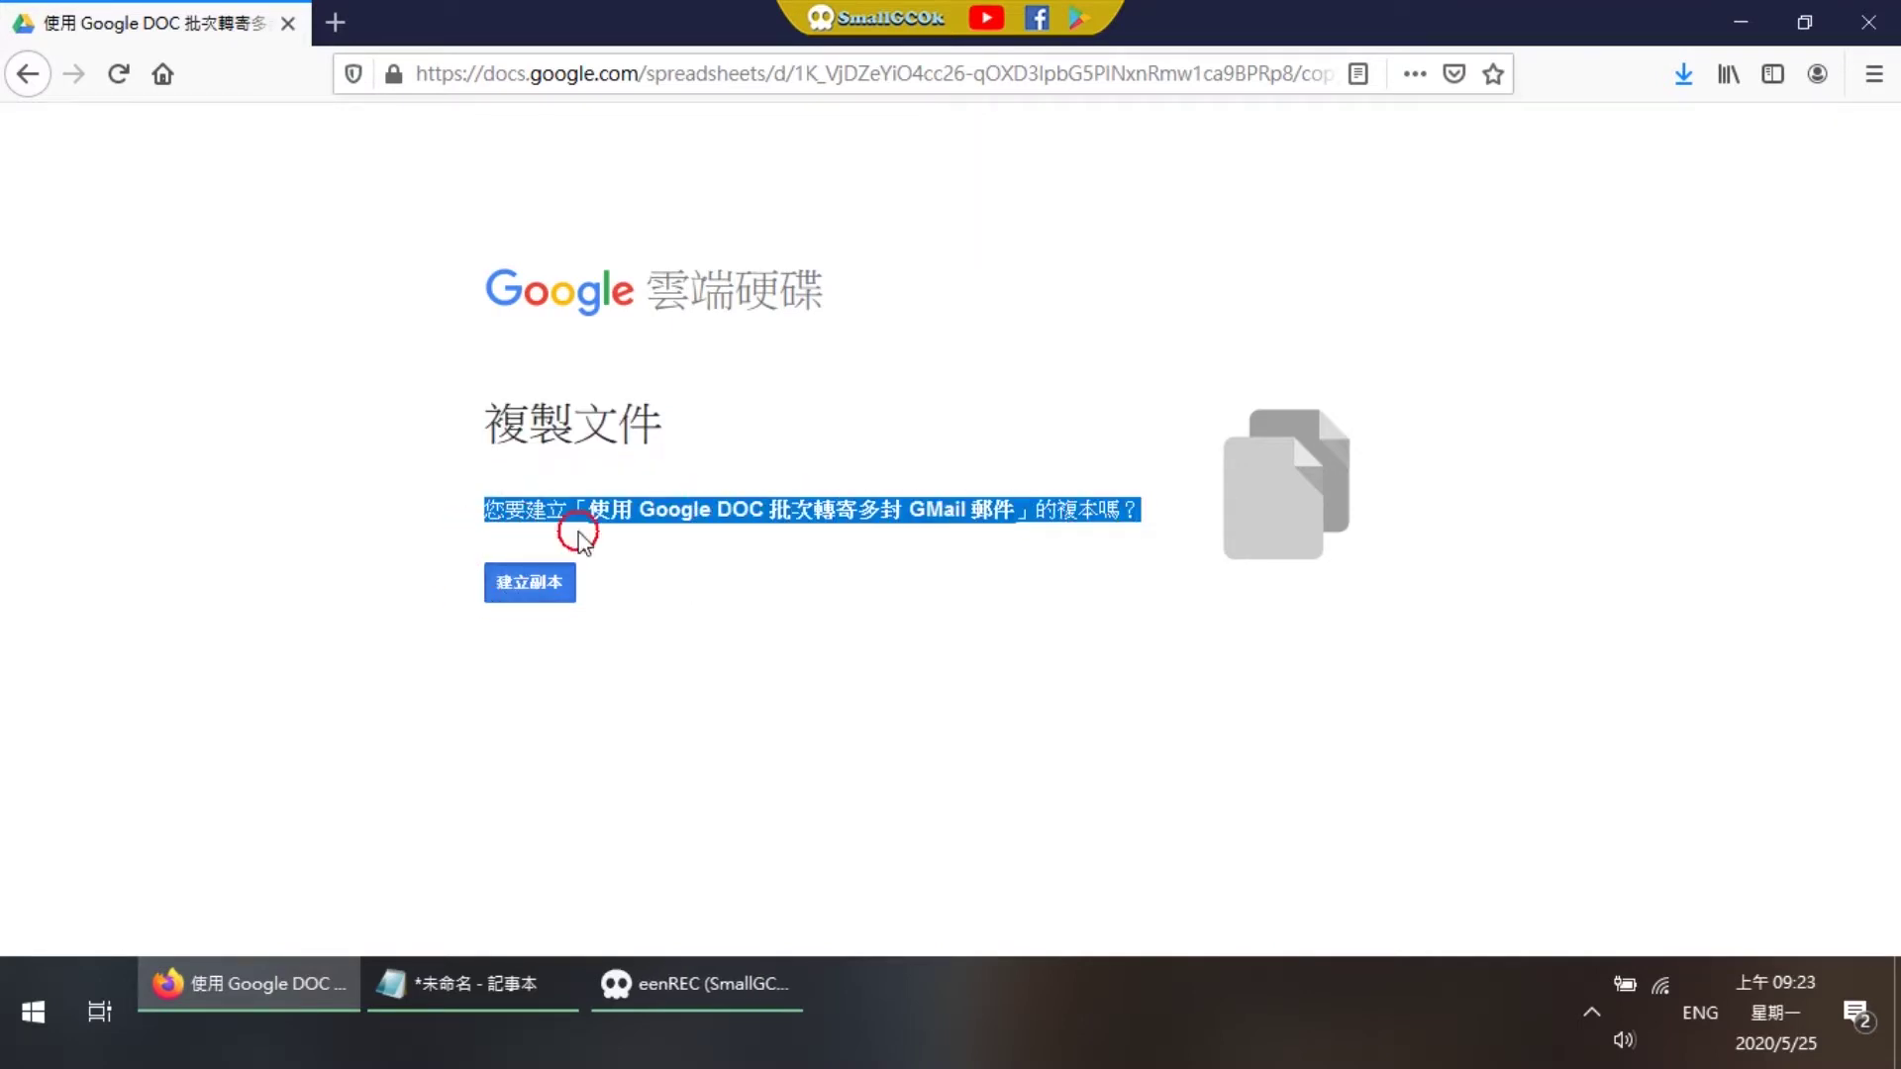
pyautogui.click(525, 583)
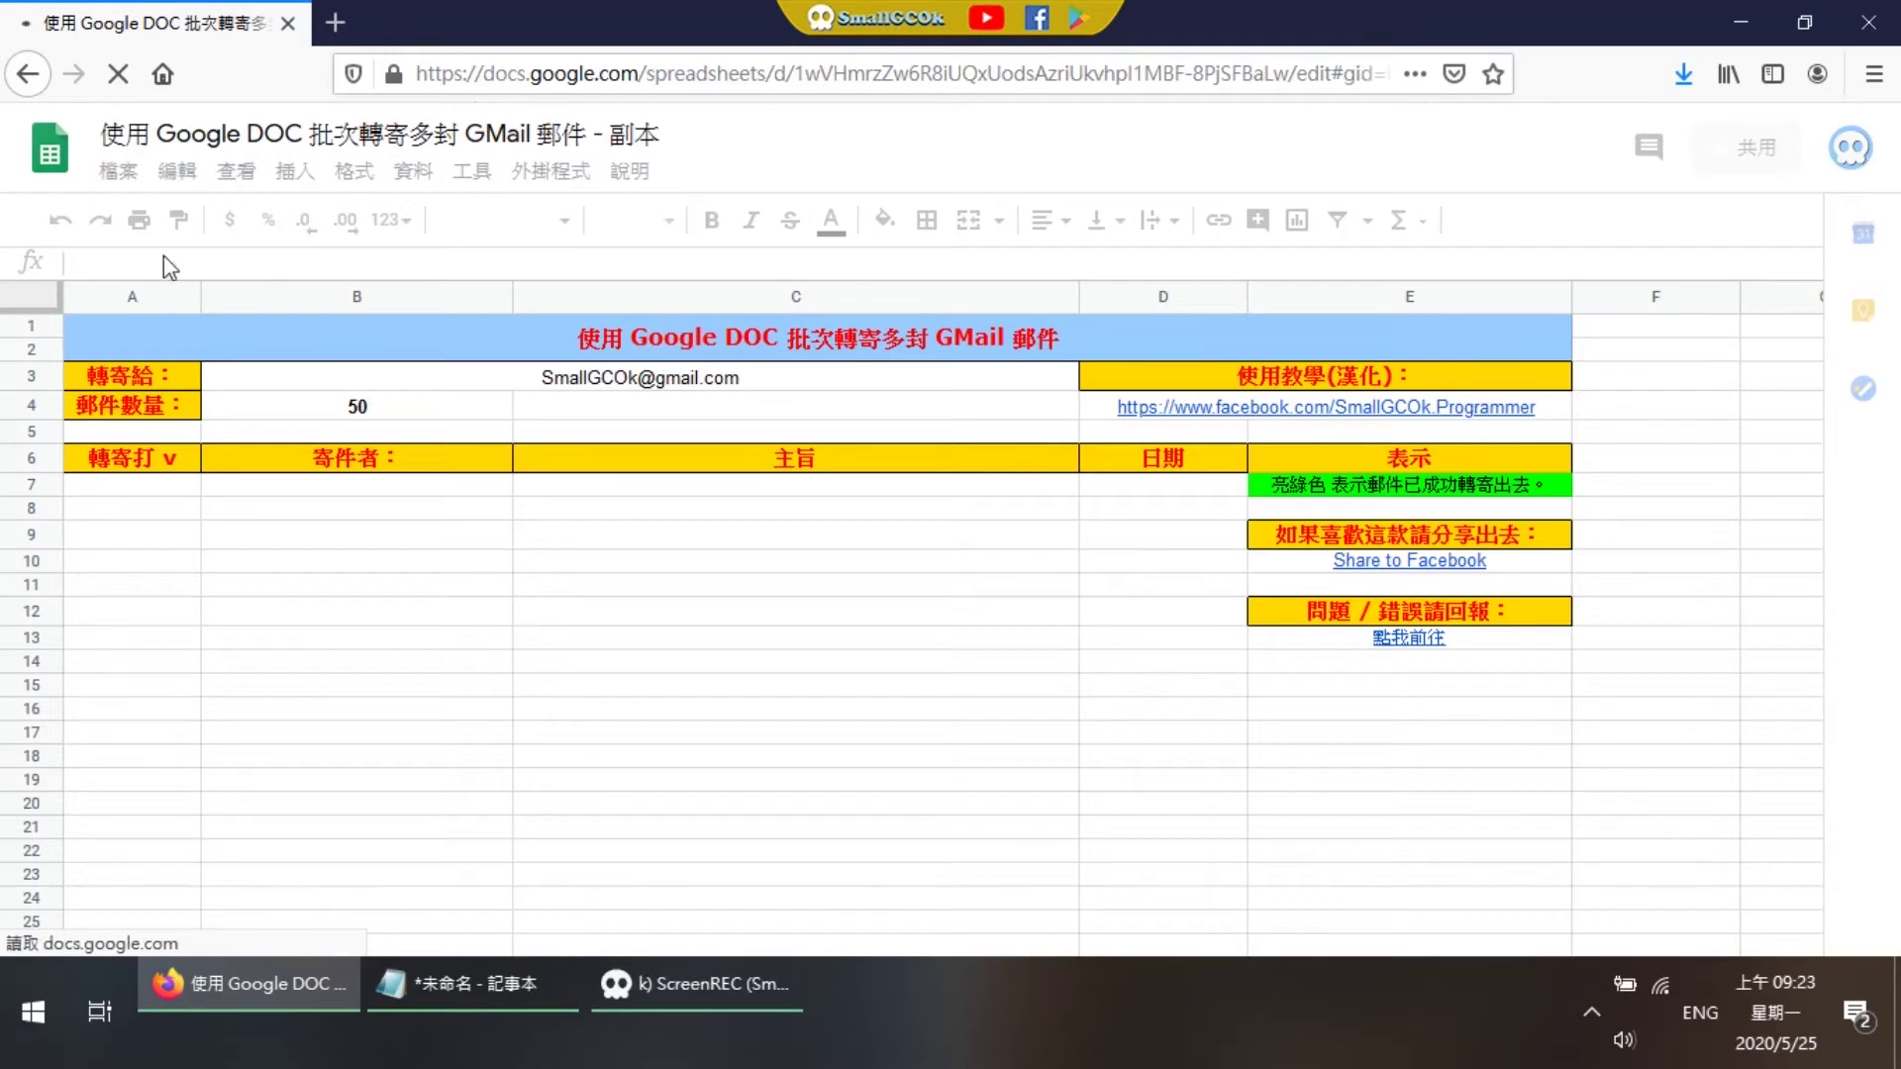
# Step: Examine the copied sheet's title, forwarding recipient, tutorial link, forwarded-mail color legend, Facebook share link and problem-report link
pyautogui.click(611, 342)
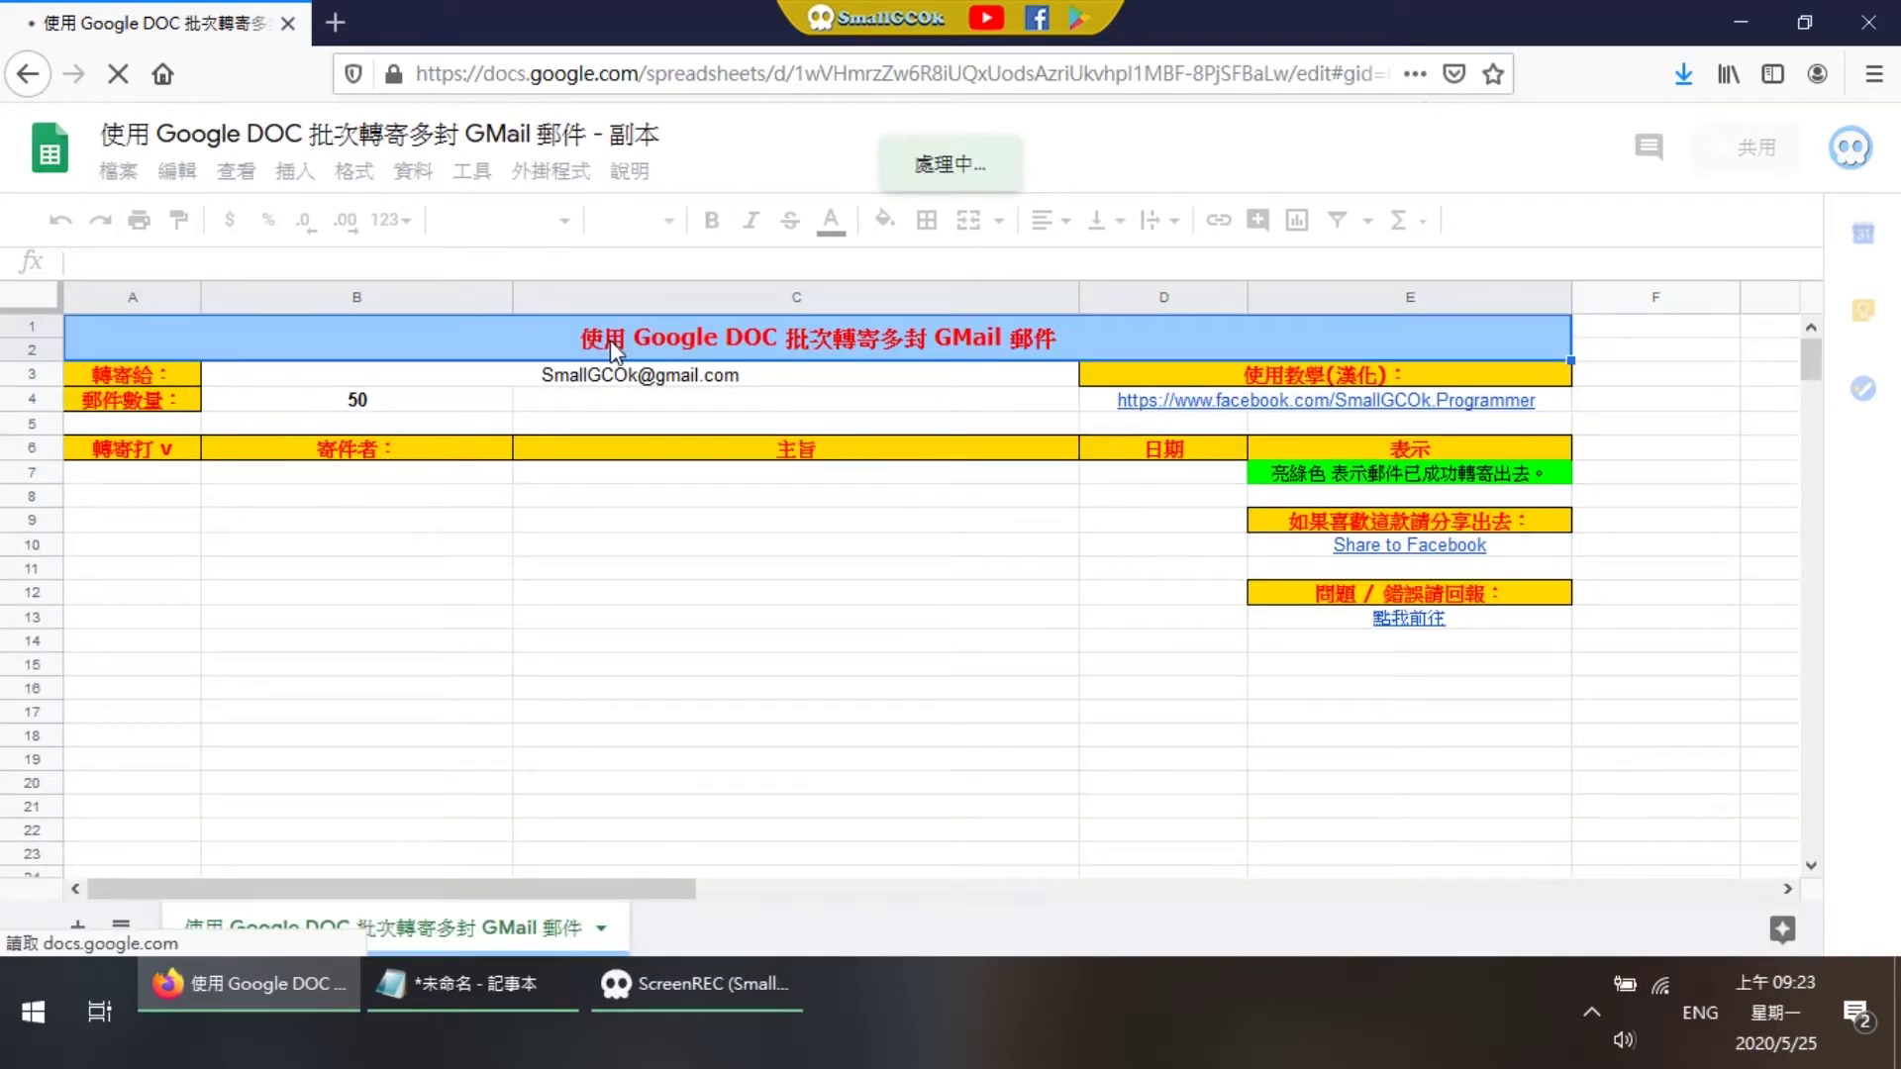
pyautogui.click(118, 376)
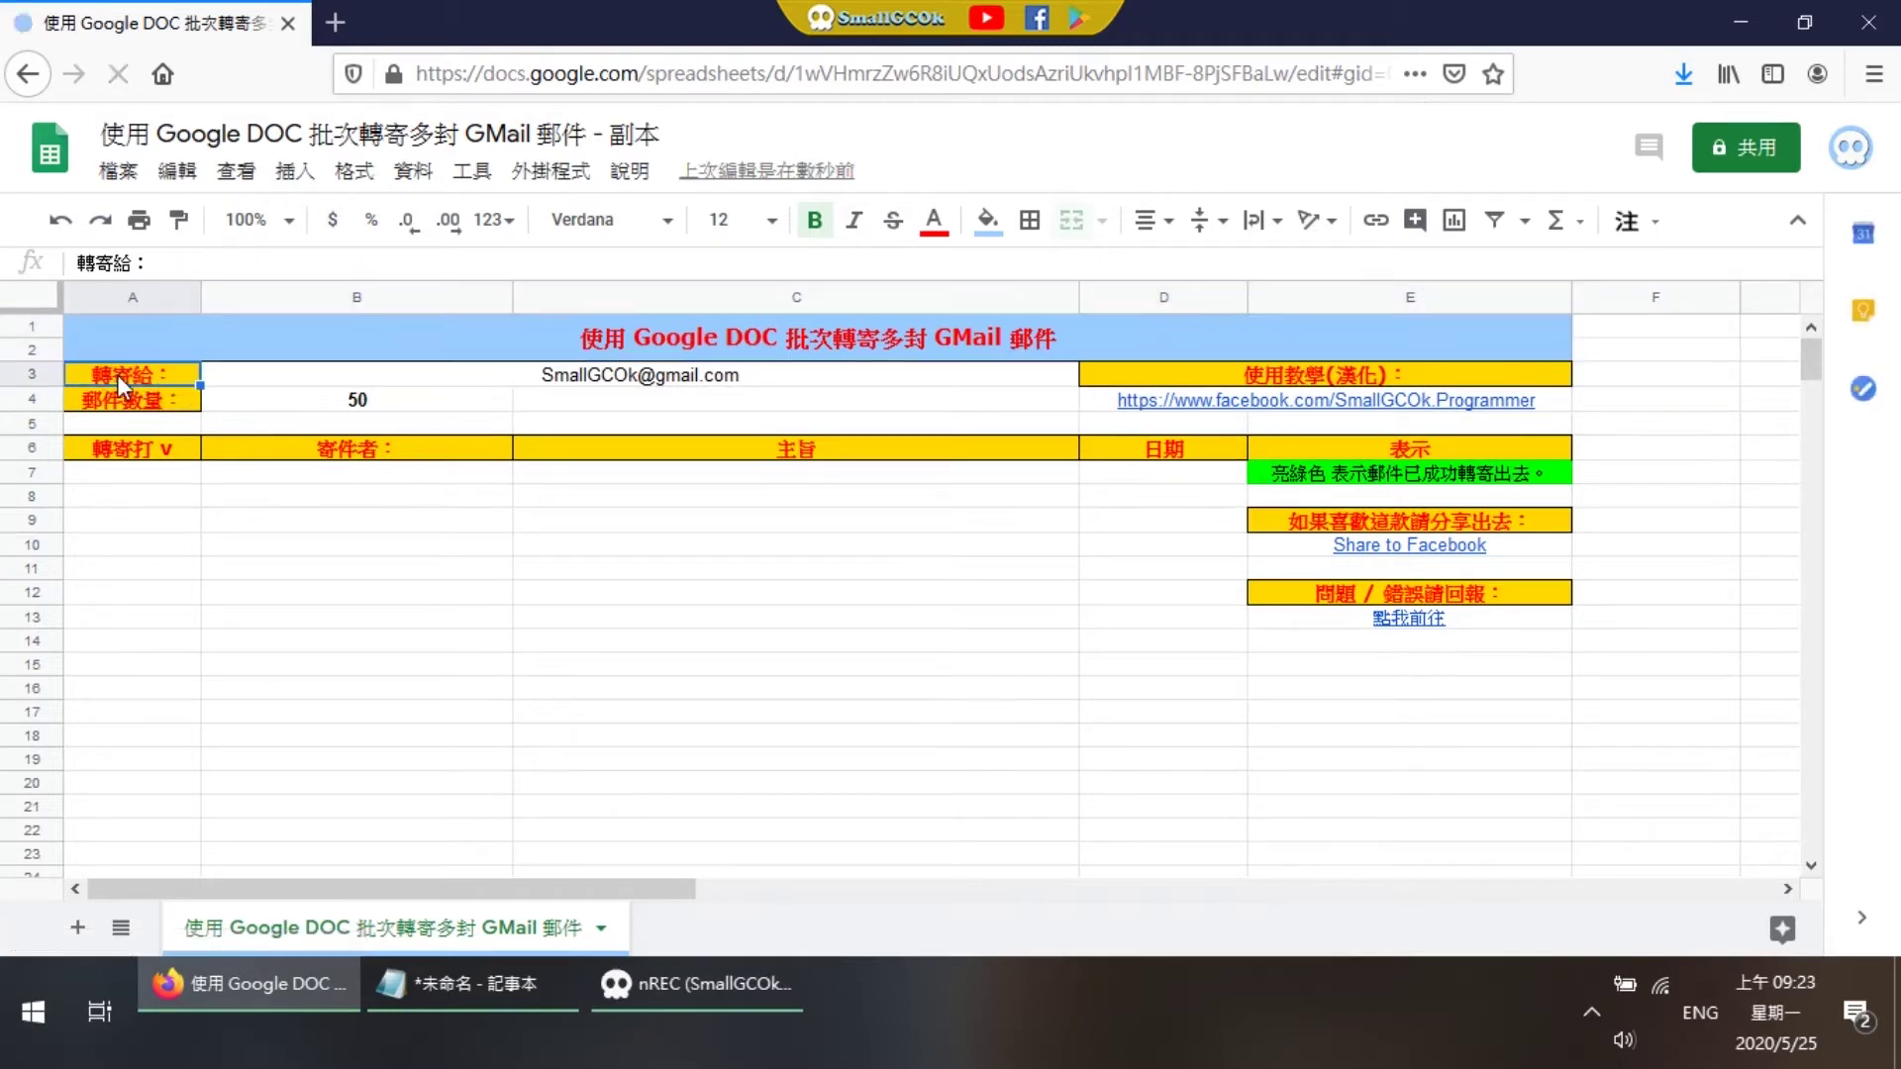
pyautogui.click(393, 376)
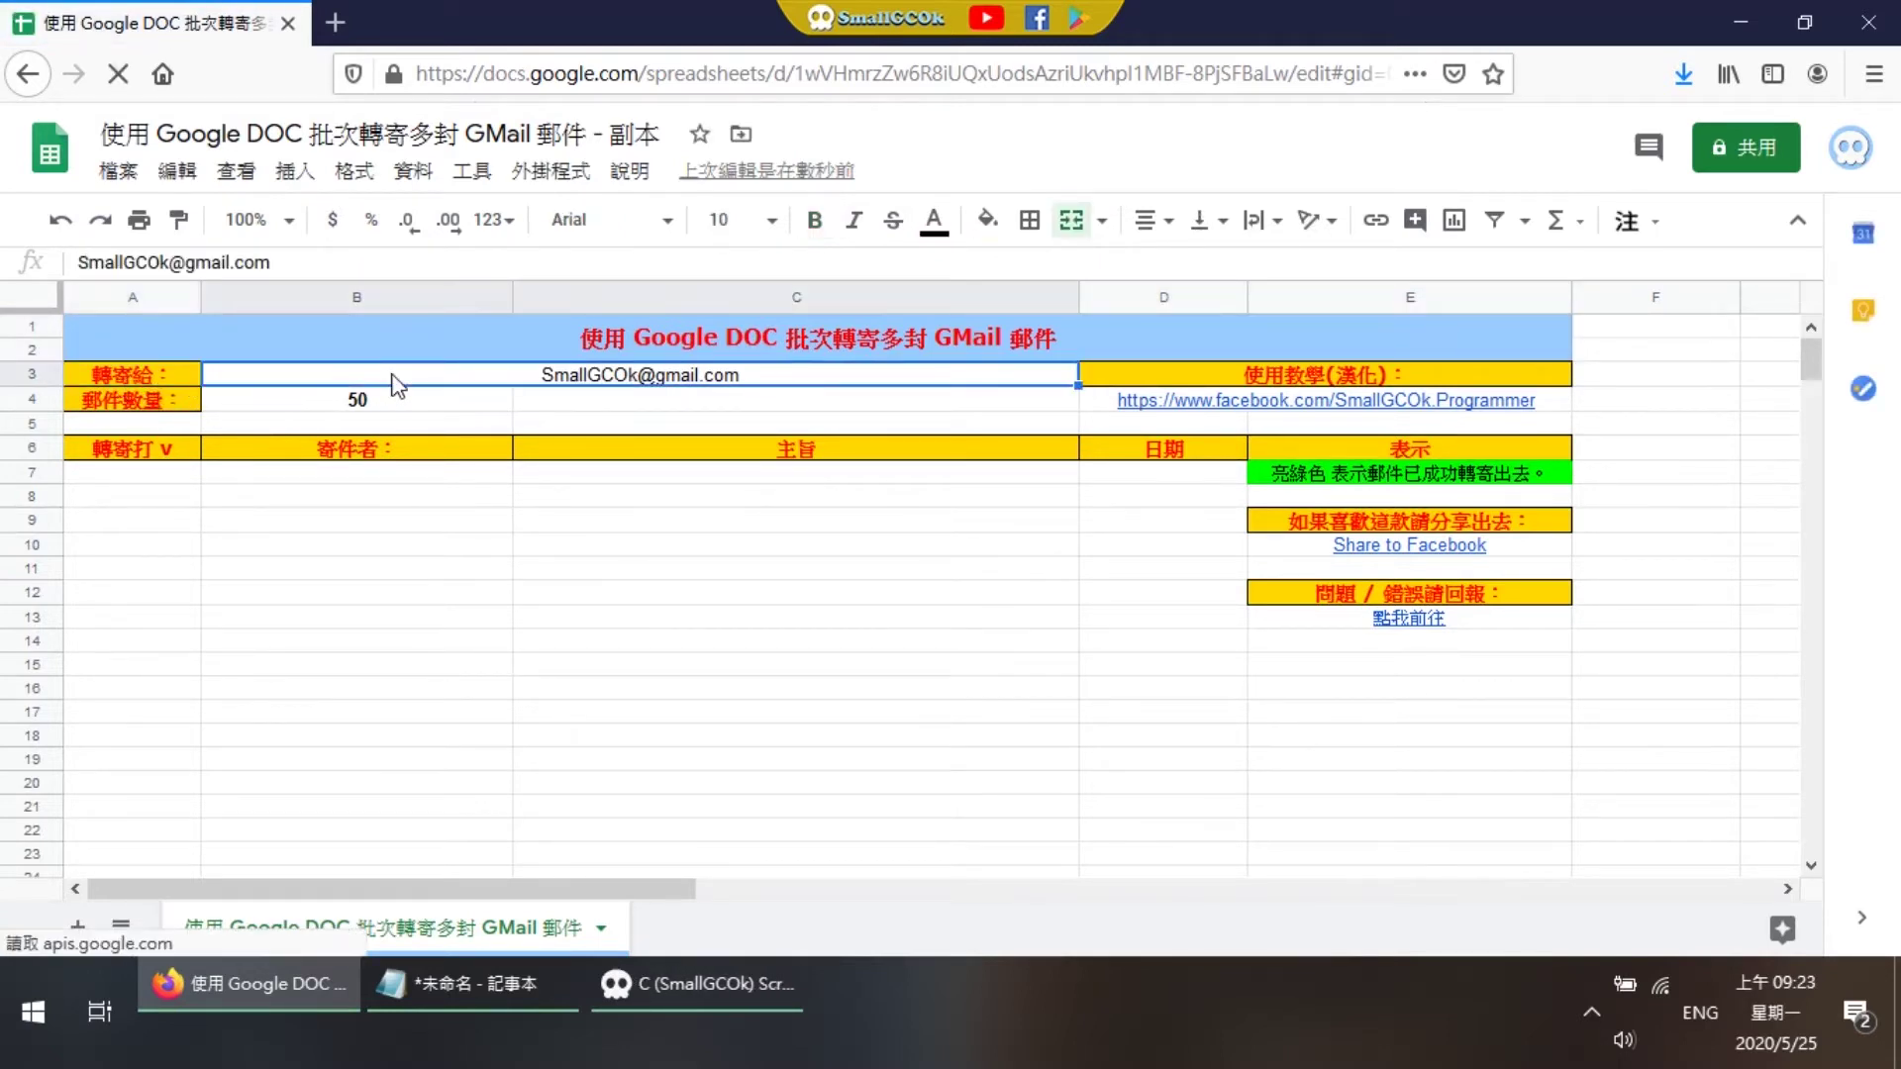
pyautogui.click(1372, 372)
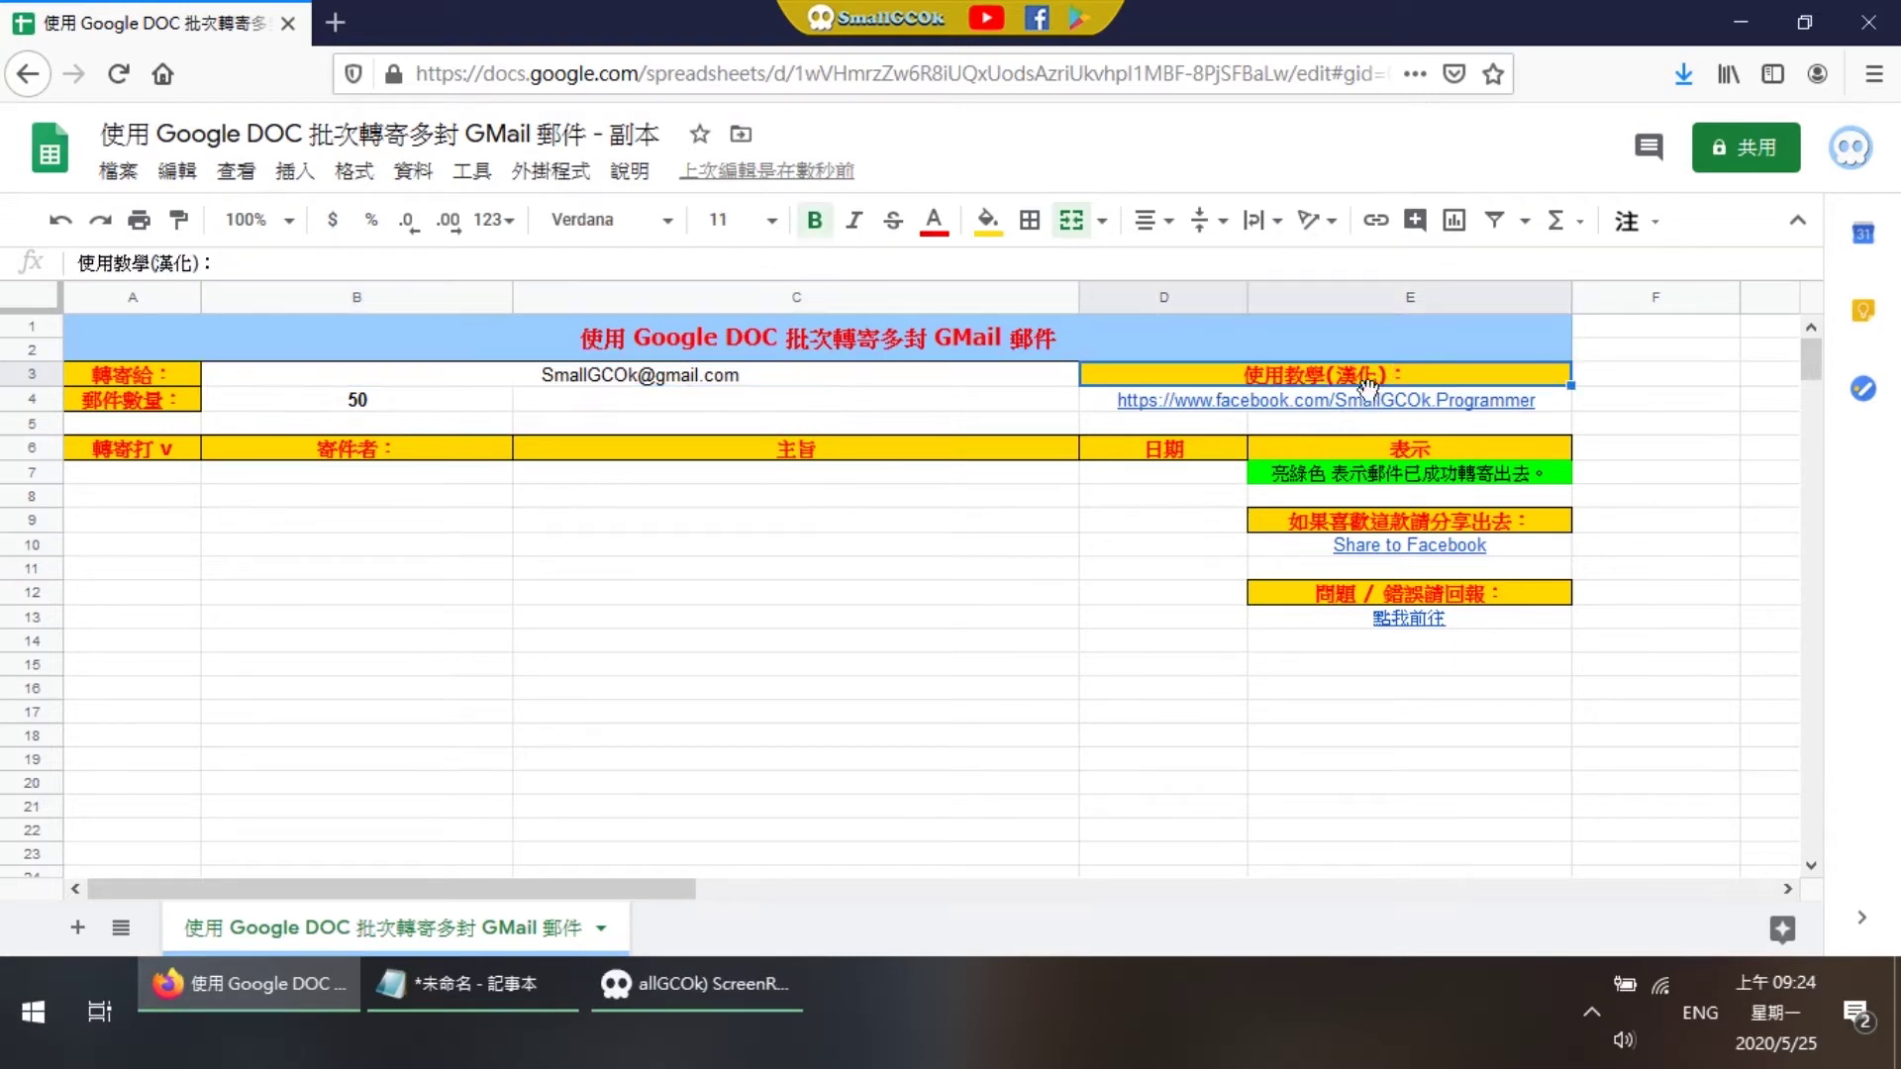
pyautogui.moveTo(1361, 408)
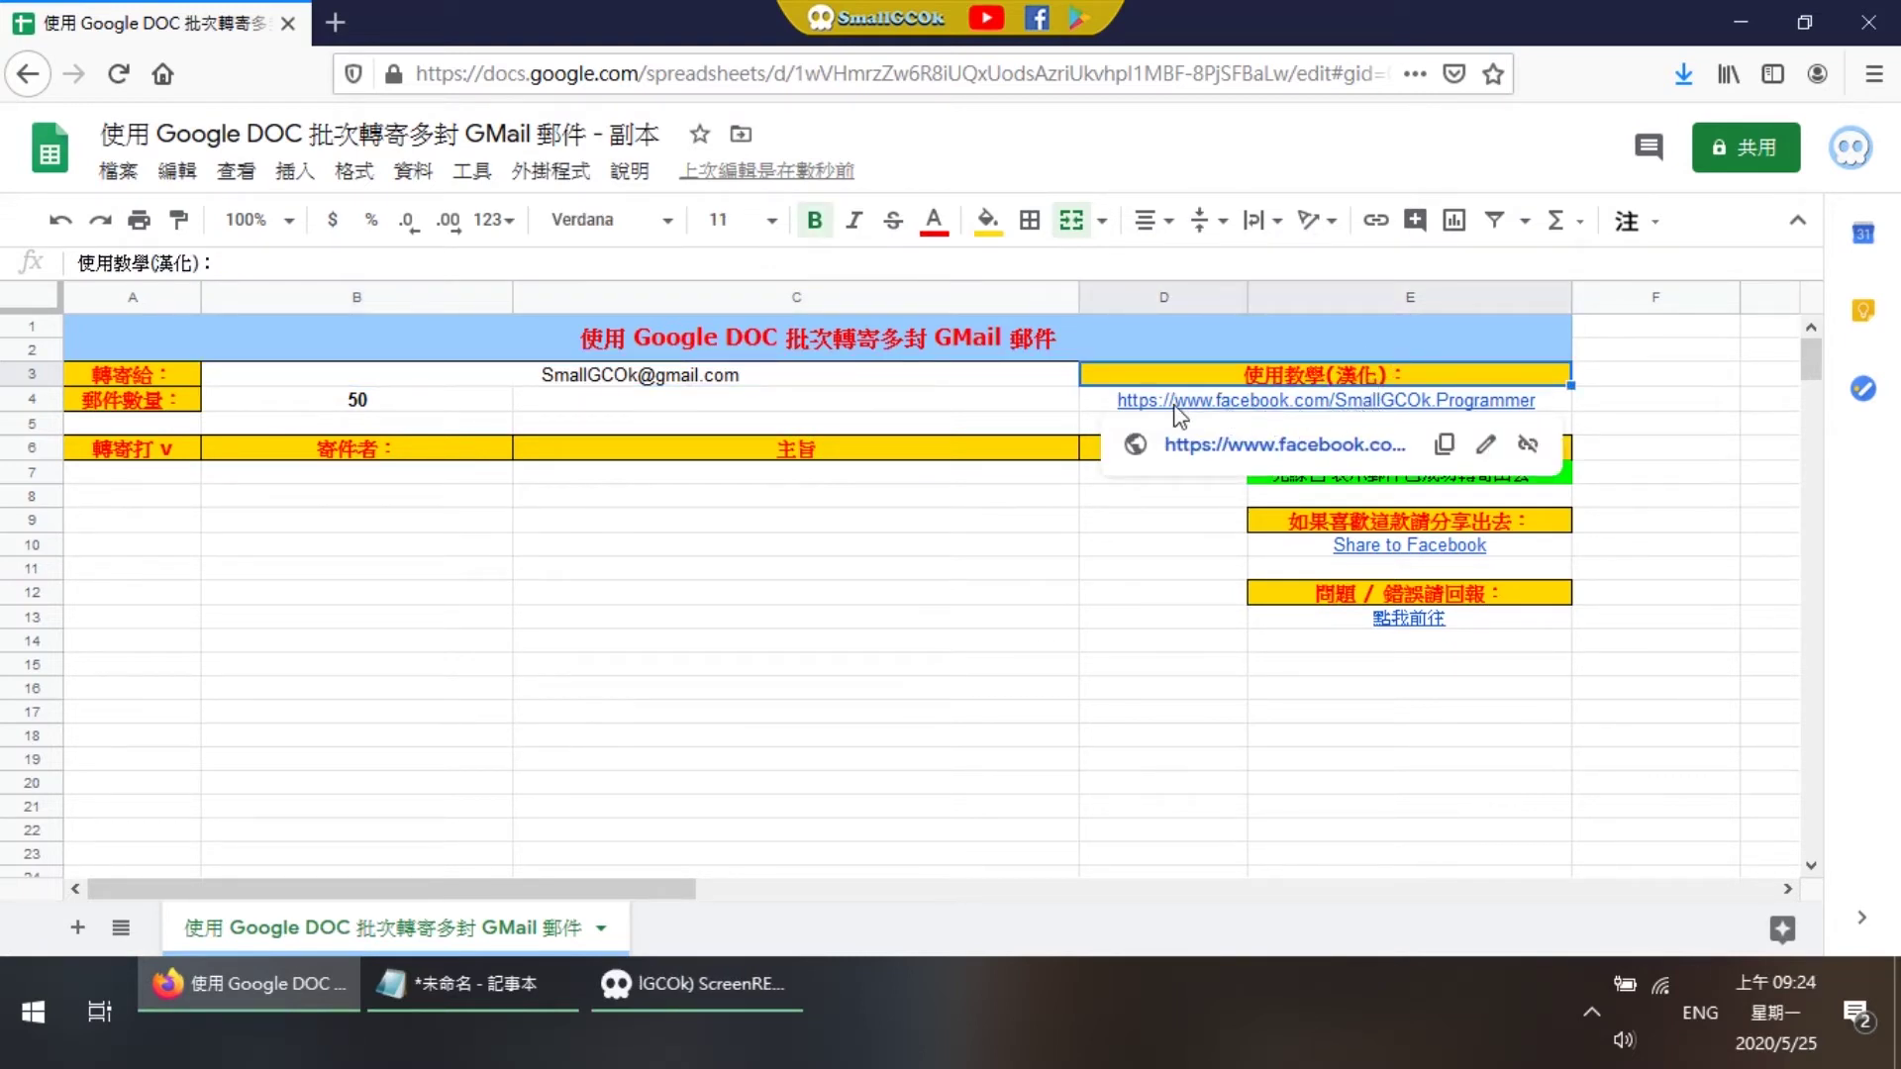
pyautogui.click(1036, 524)
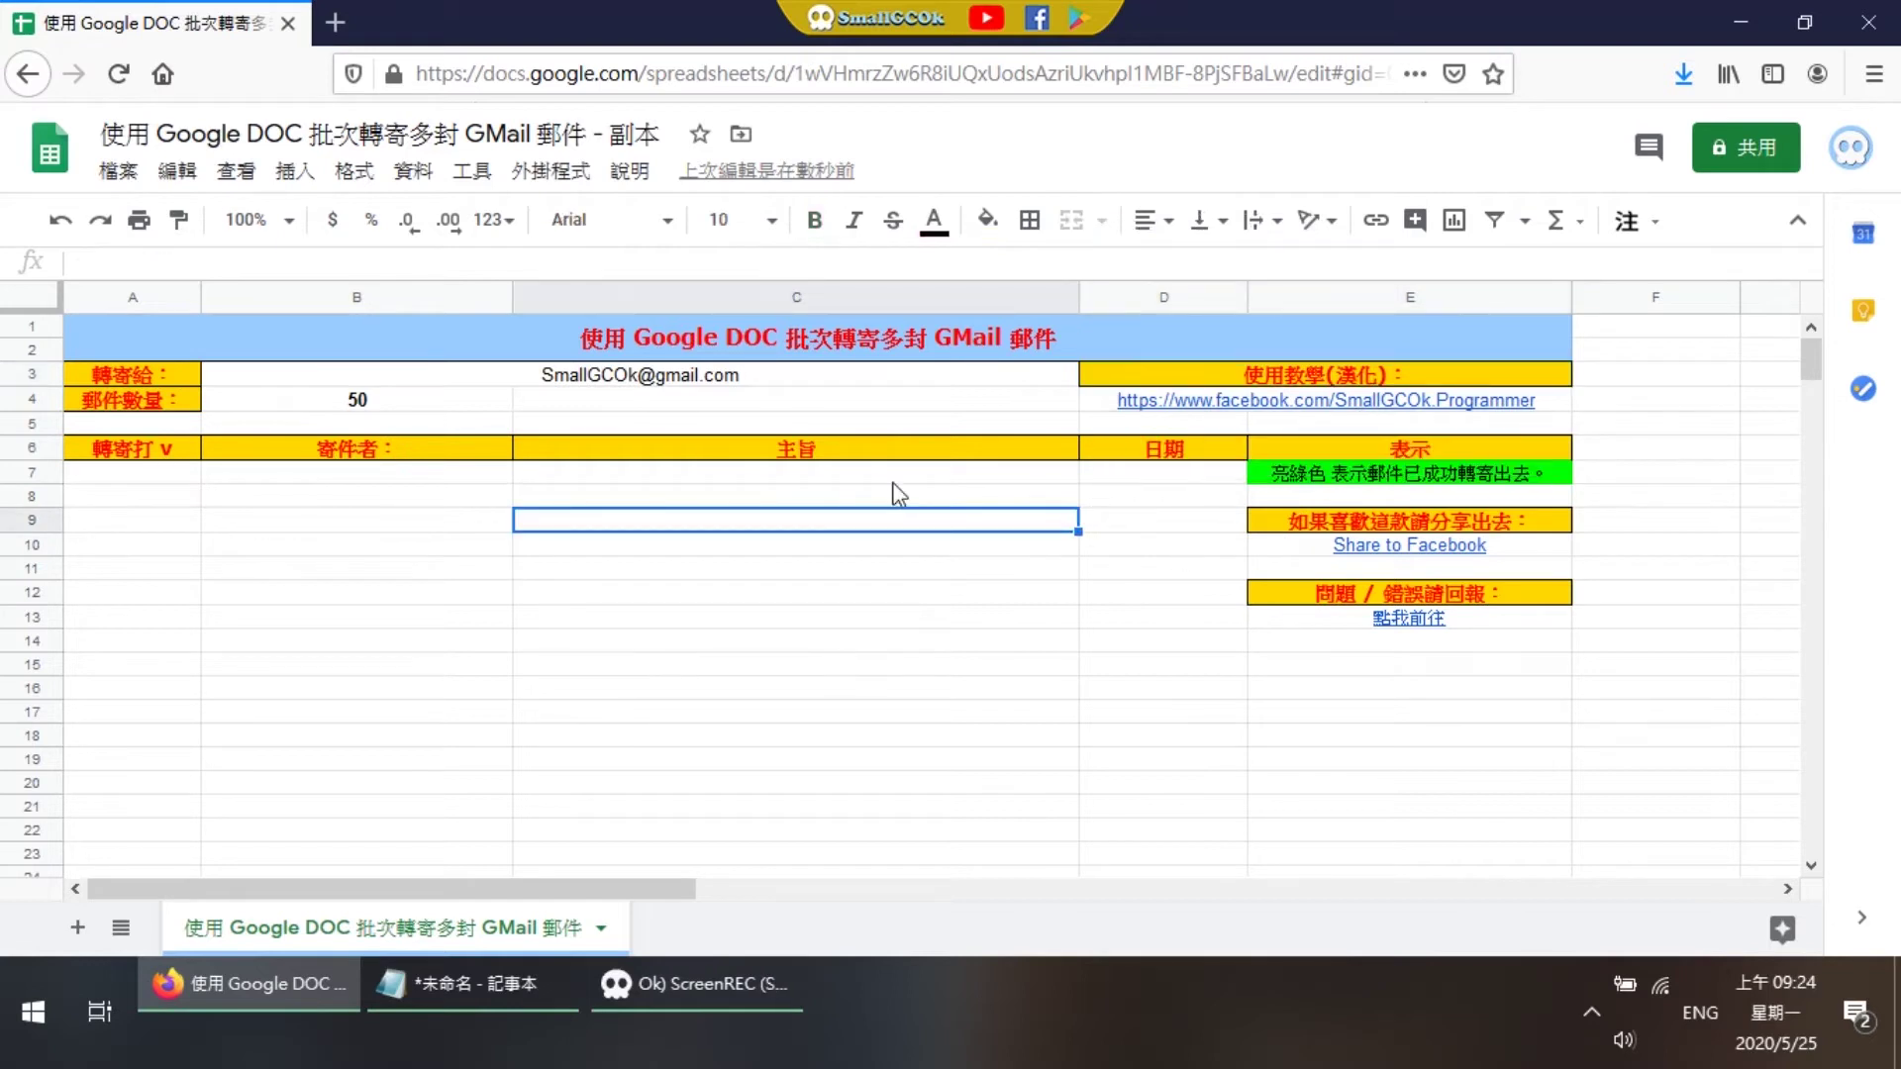
pyautogui.click(1354, 475)
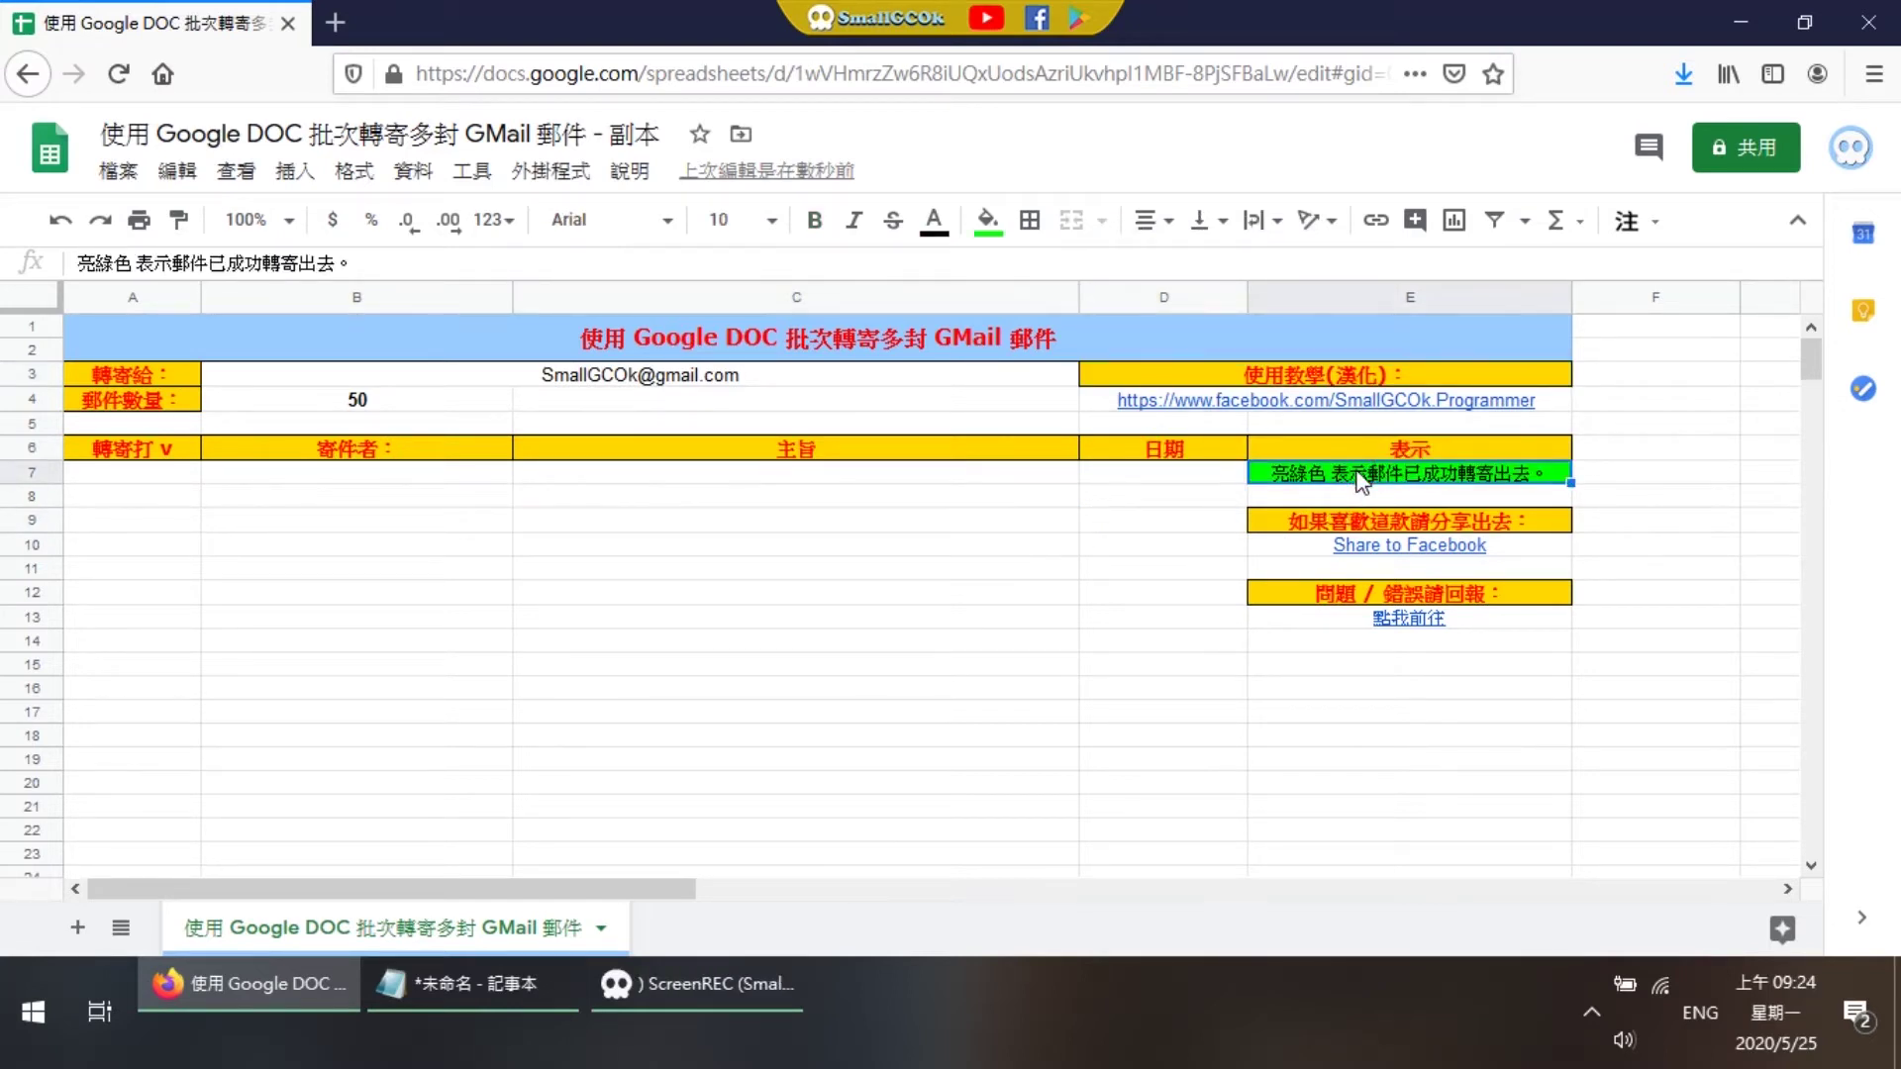
pyautogui.click(1325, 525)
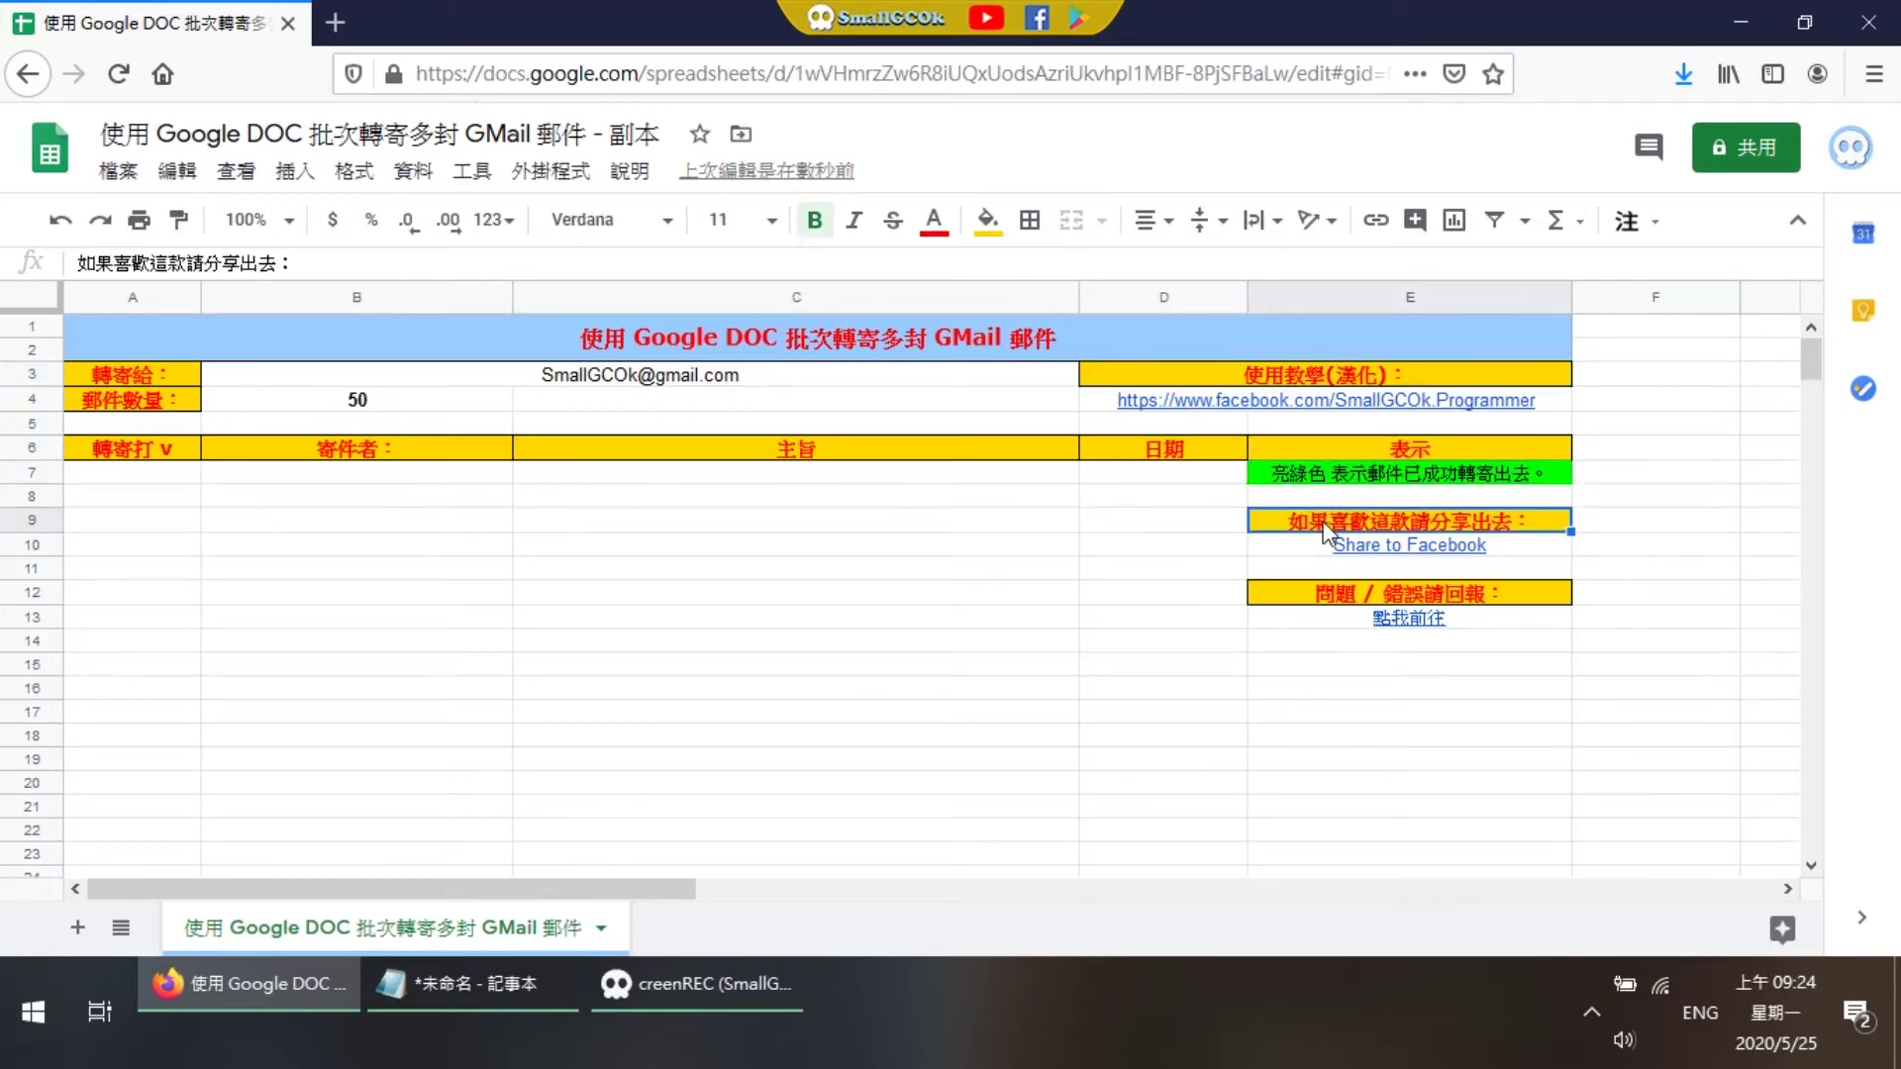
pyautogui.moveTo(1327, 552); pyautogui.dragTo(1317, 529)
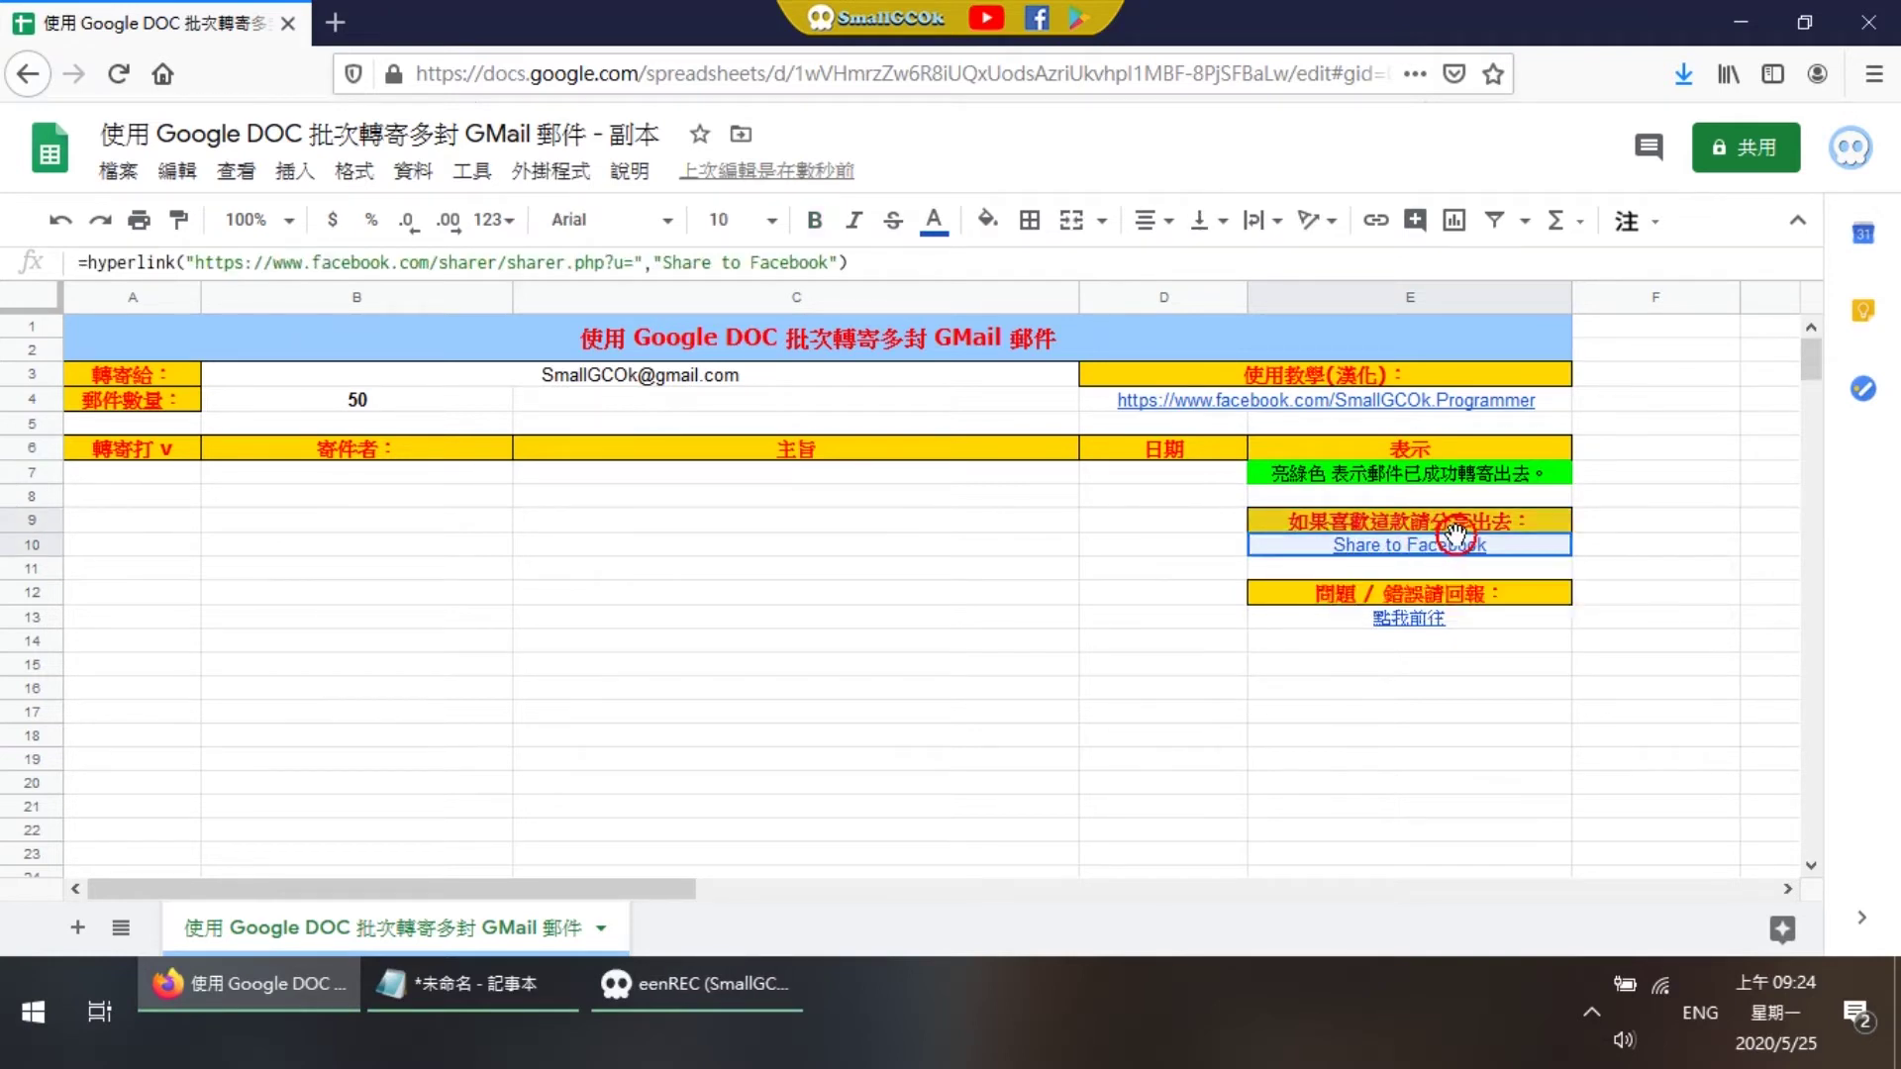
pyautogui.click(1523, 496)
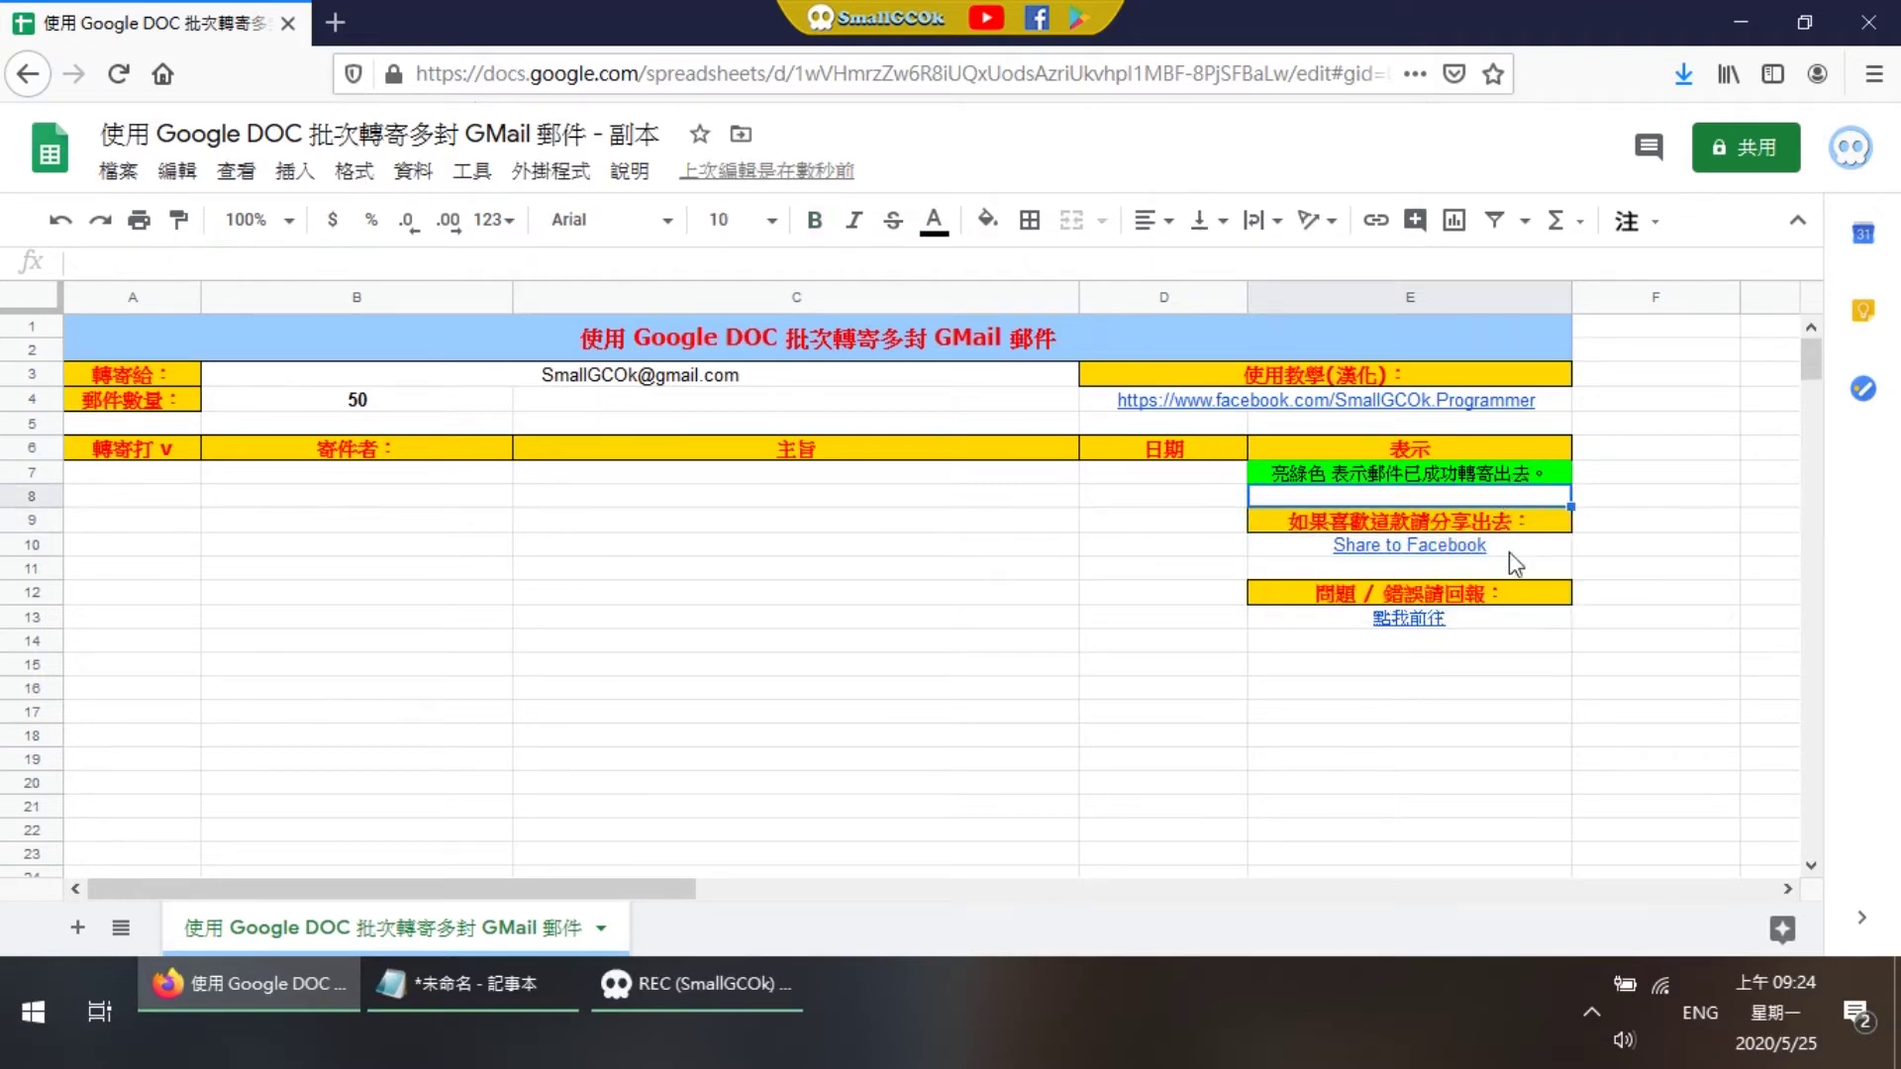
pyautogui.click(1471, 597)
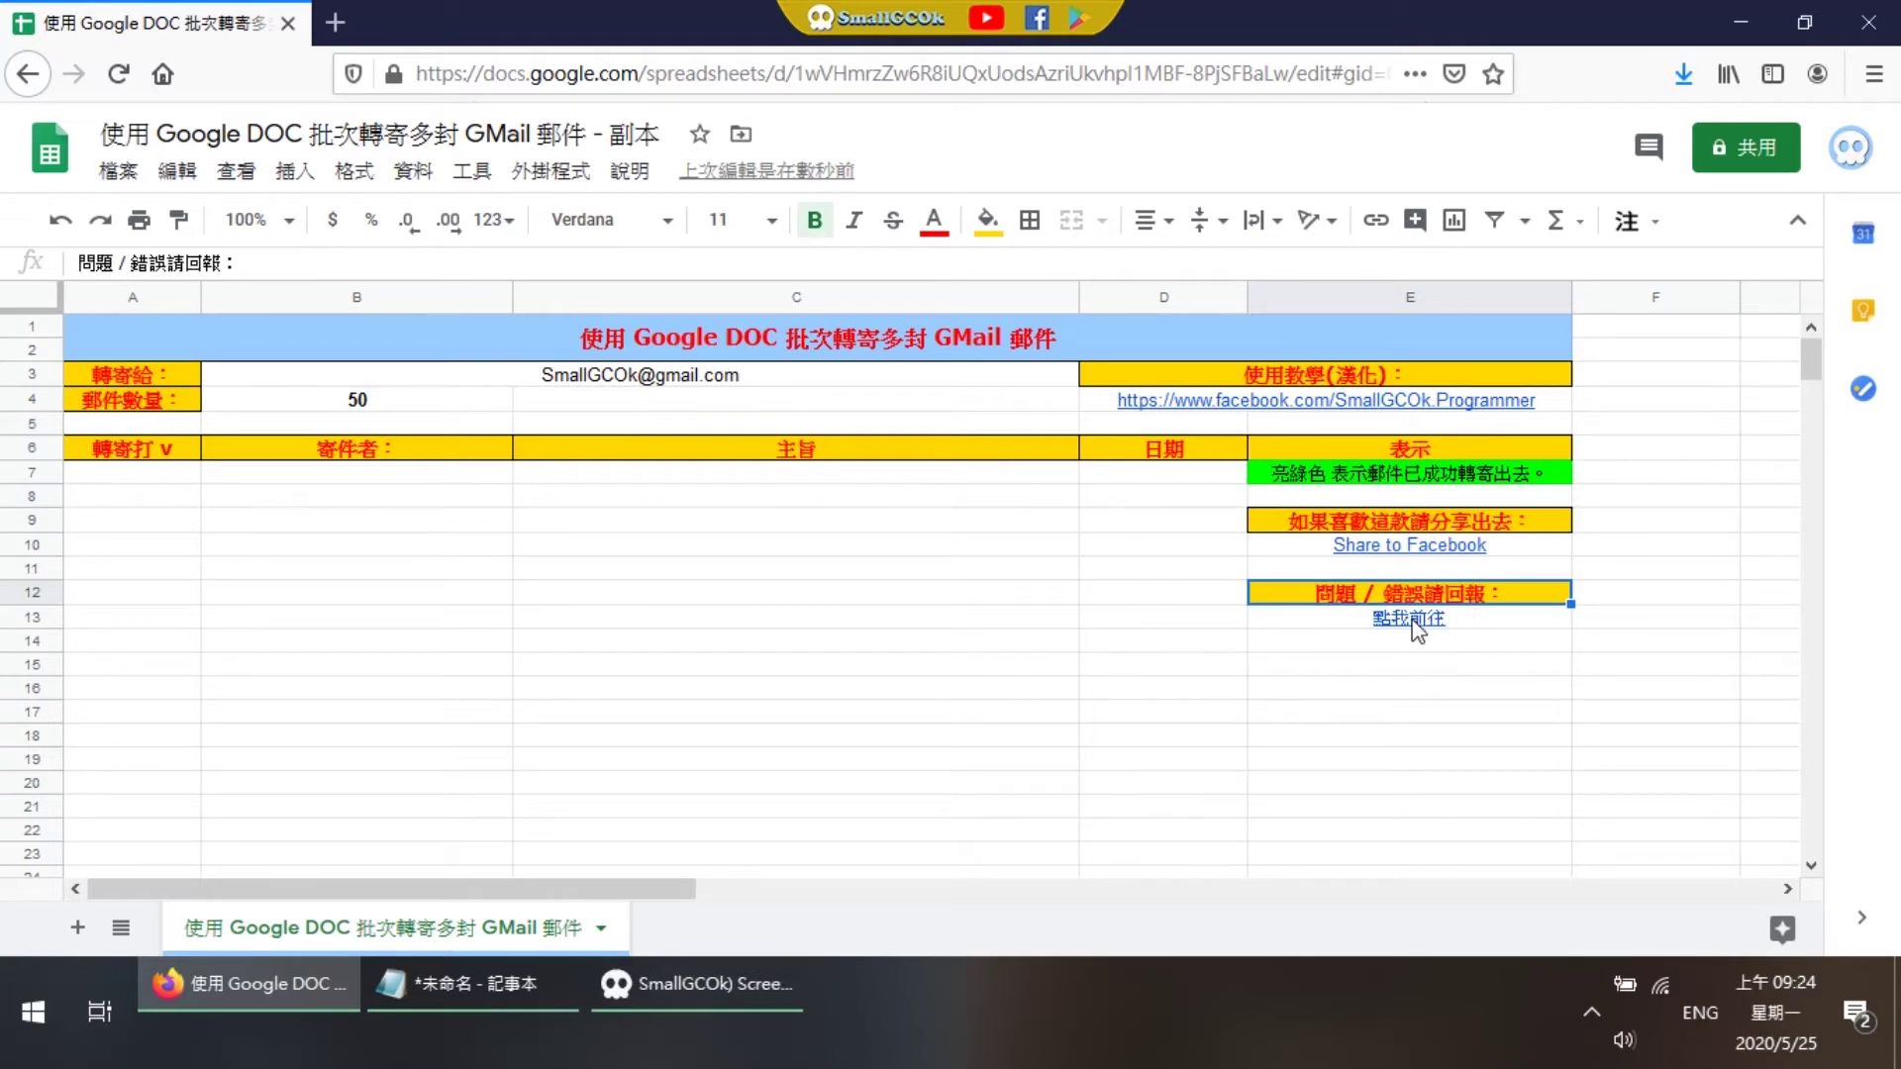
pyautogui.click(1488, 618)
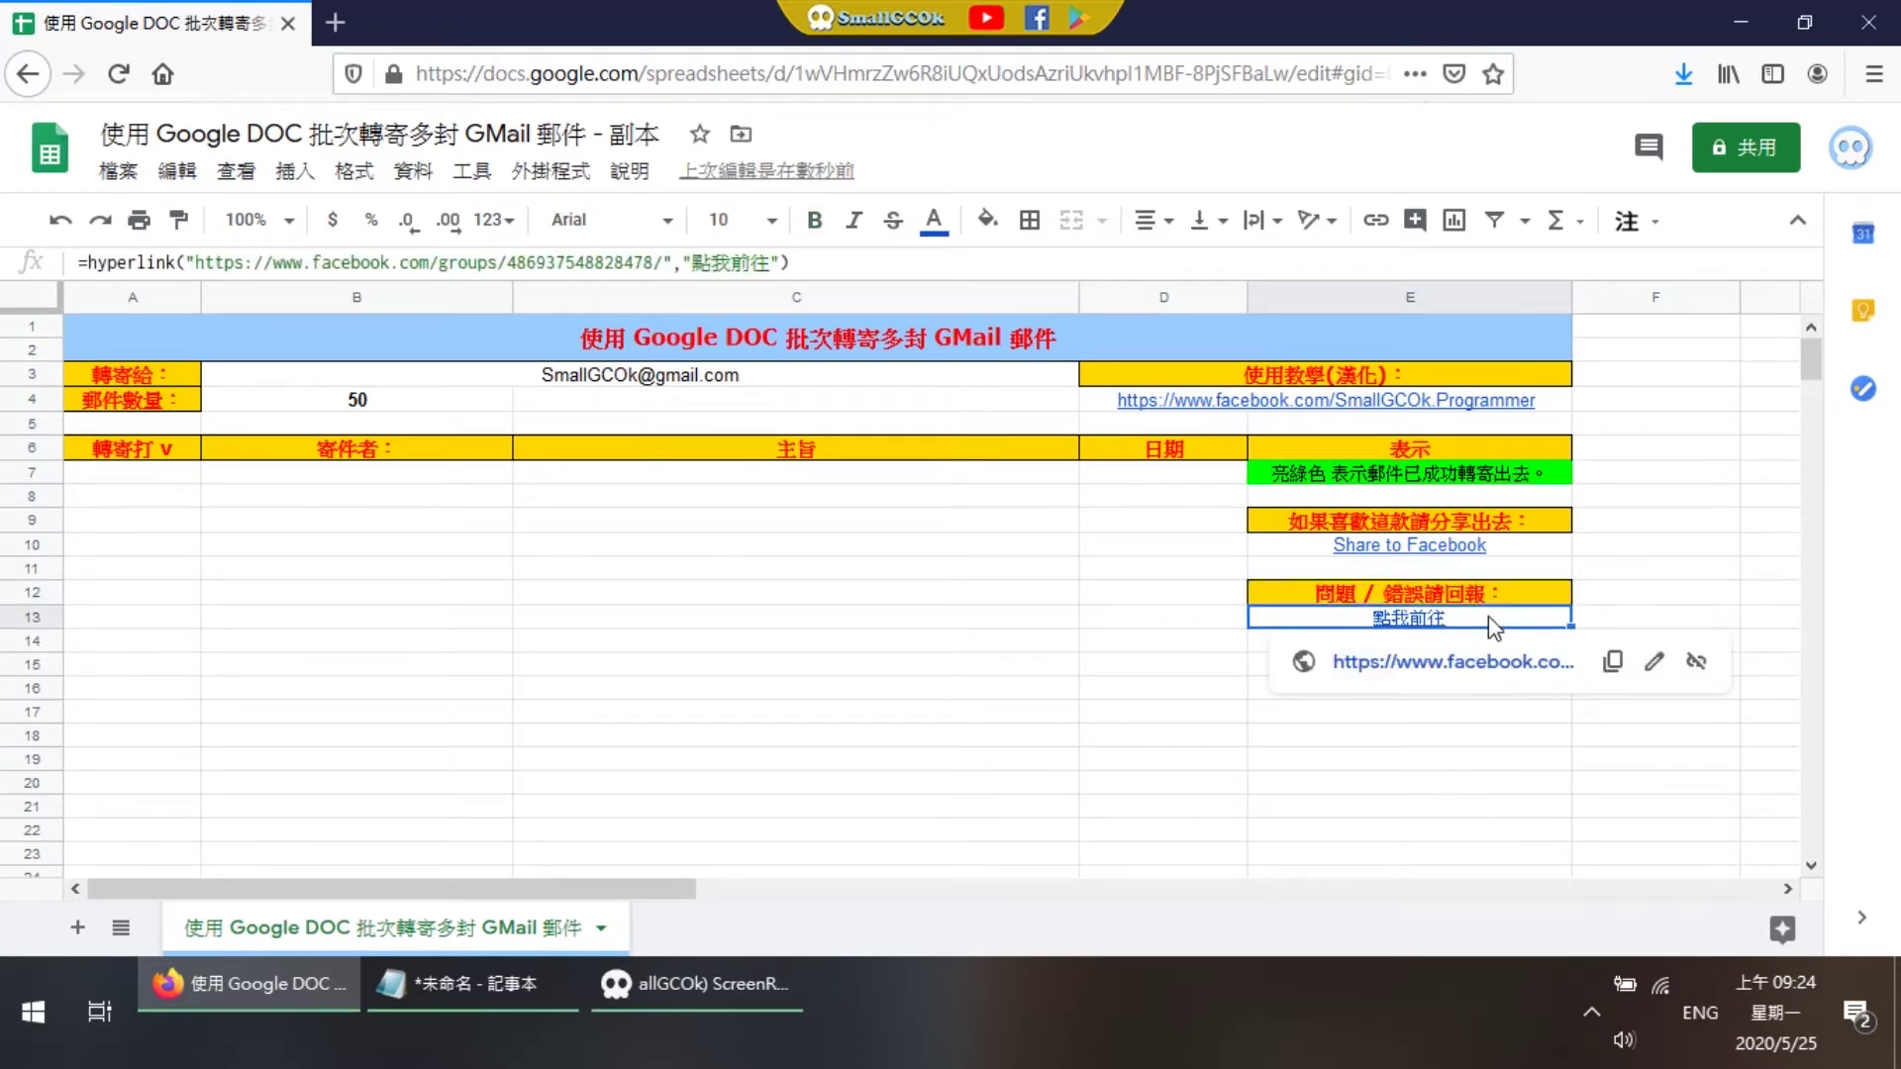
pyautogui.click(906, 530)
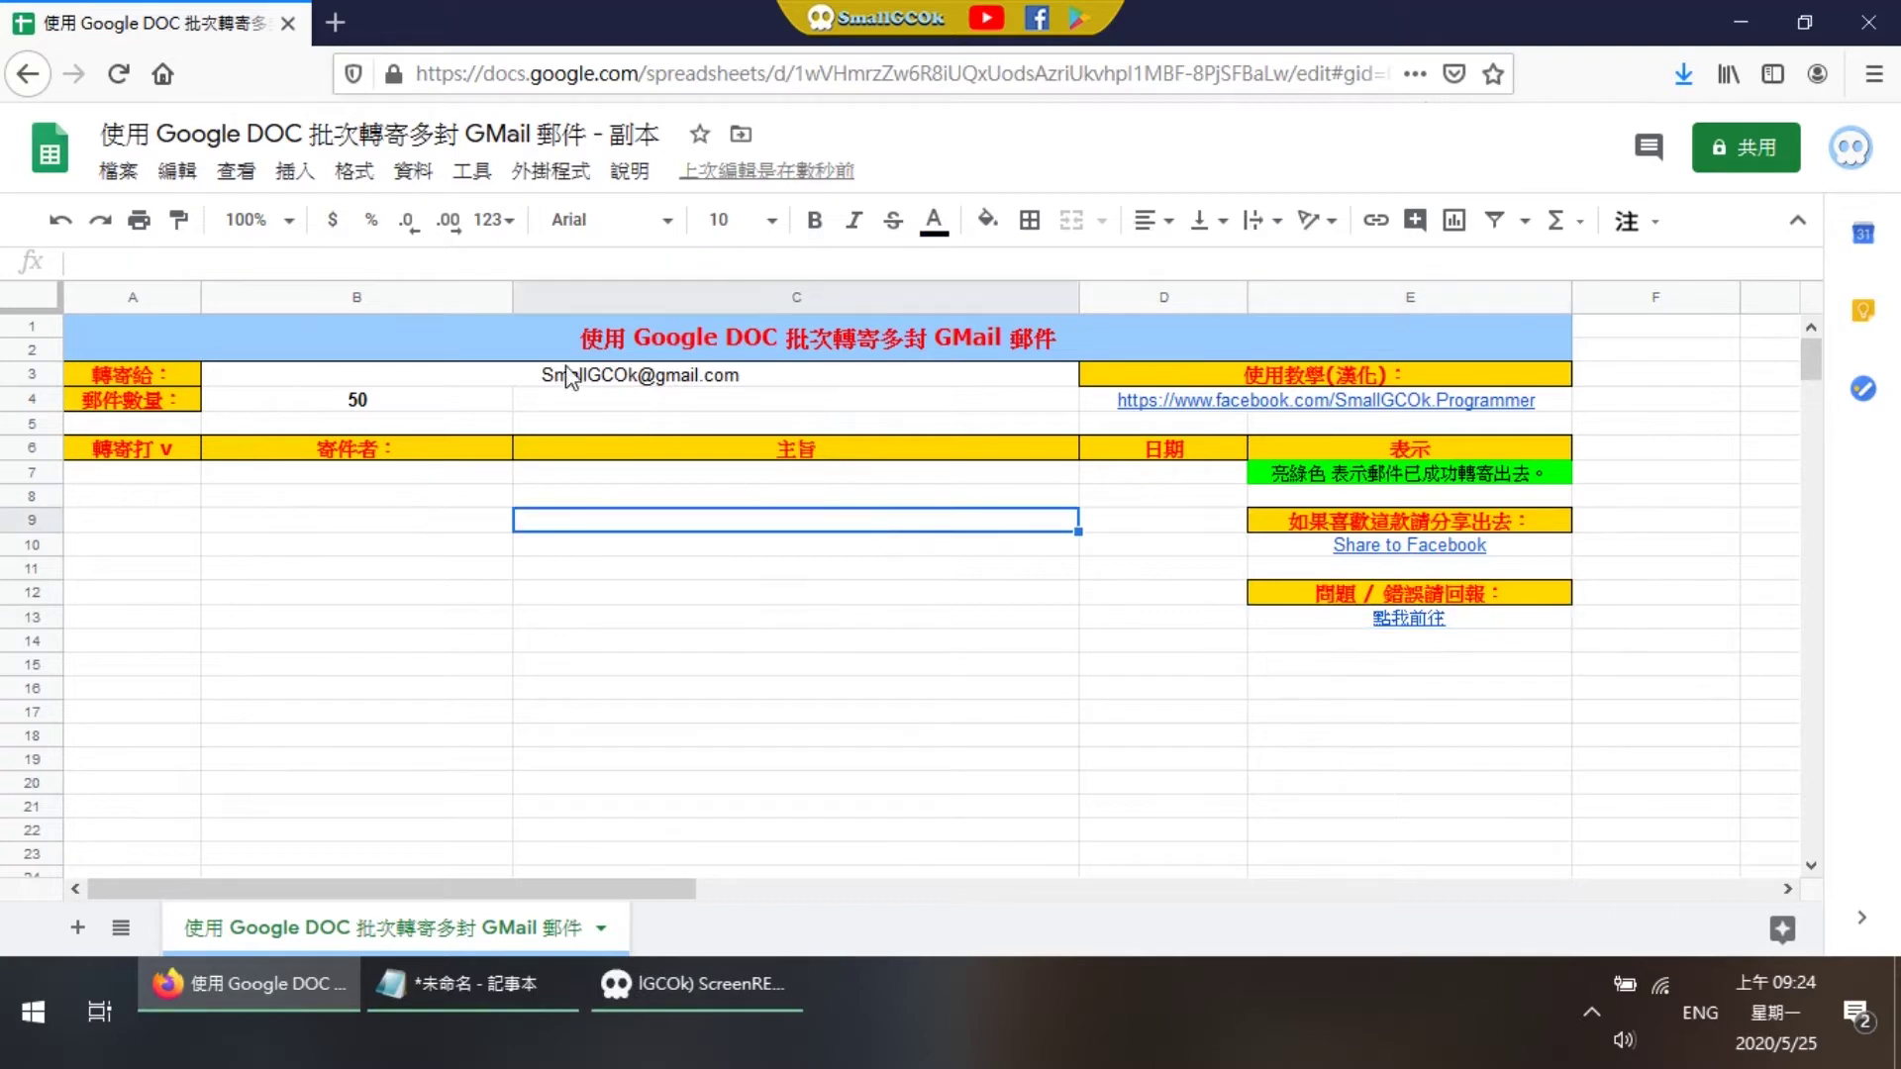
# Step: Look over the sender heading, the rows below the mail list headings, and the sheet title
pyautogui.click(332, 451)
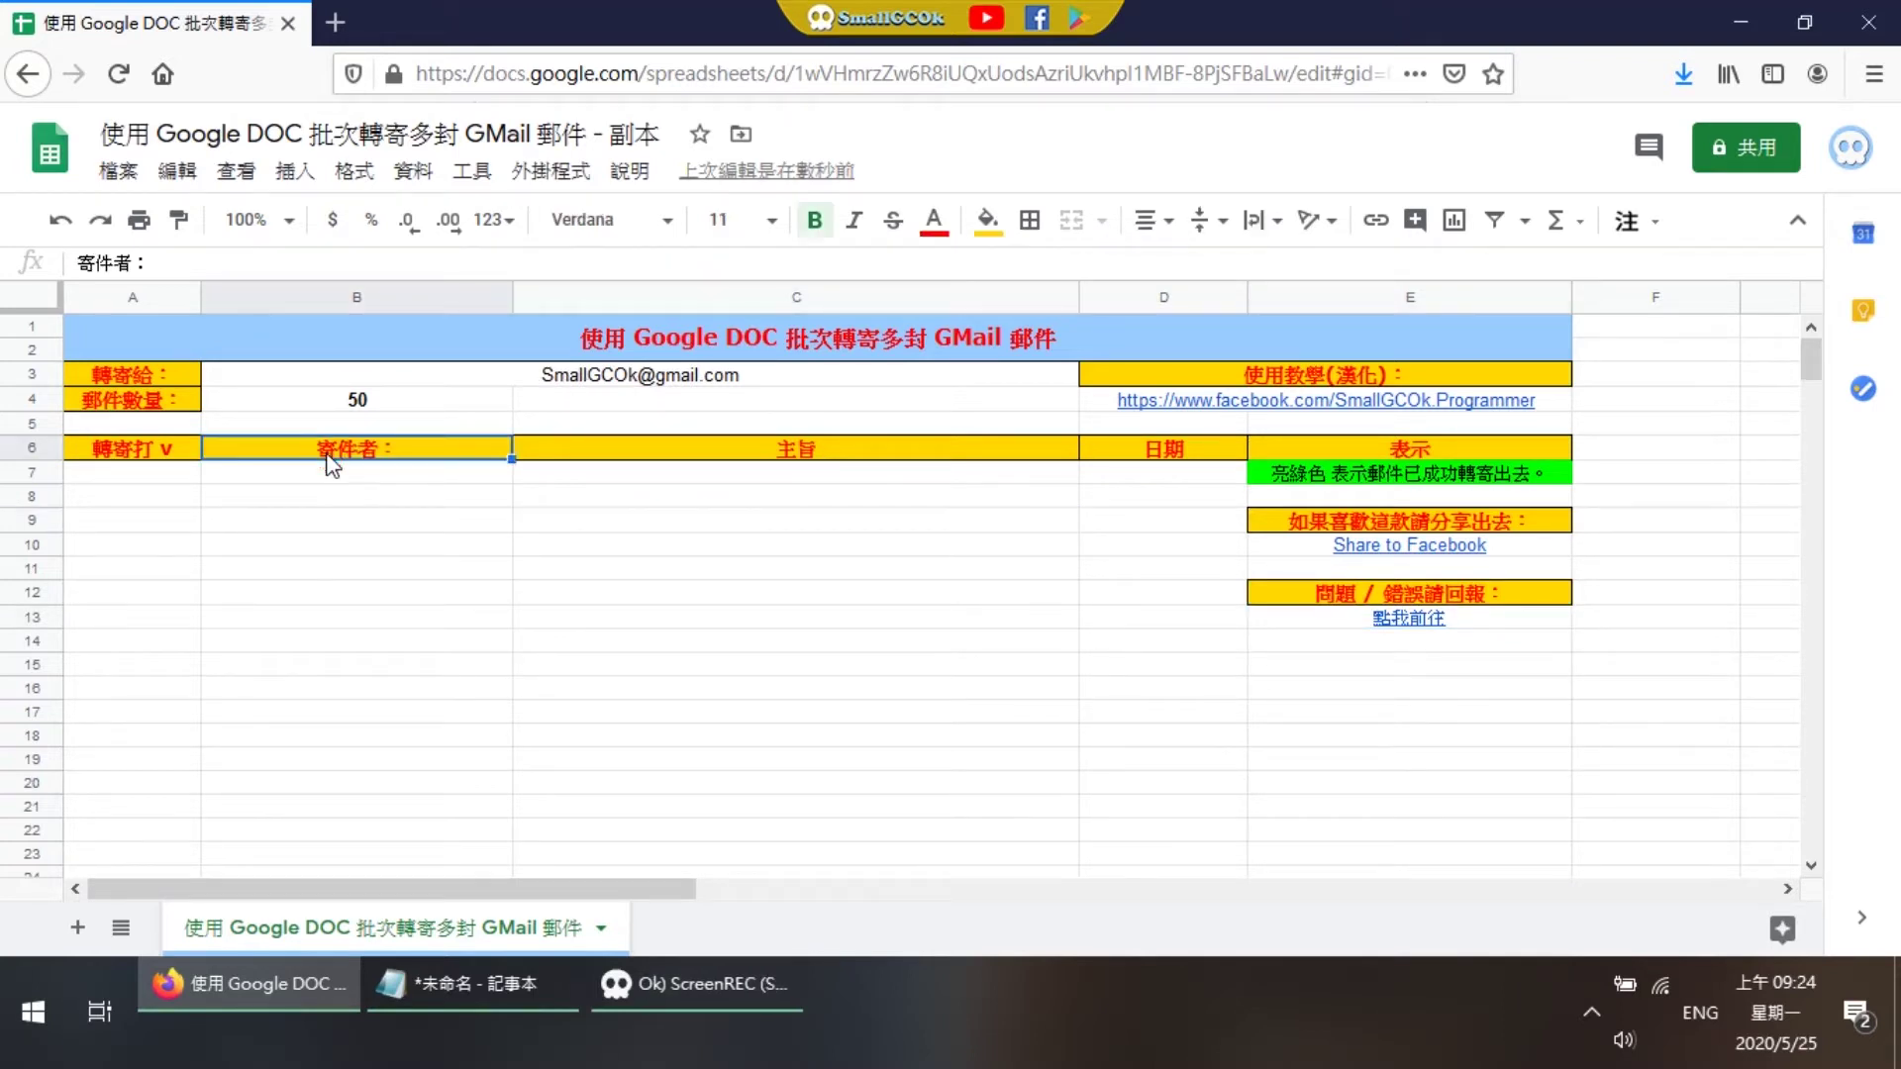
pyautogui.scroll(-15, 475, 436)
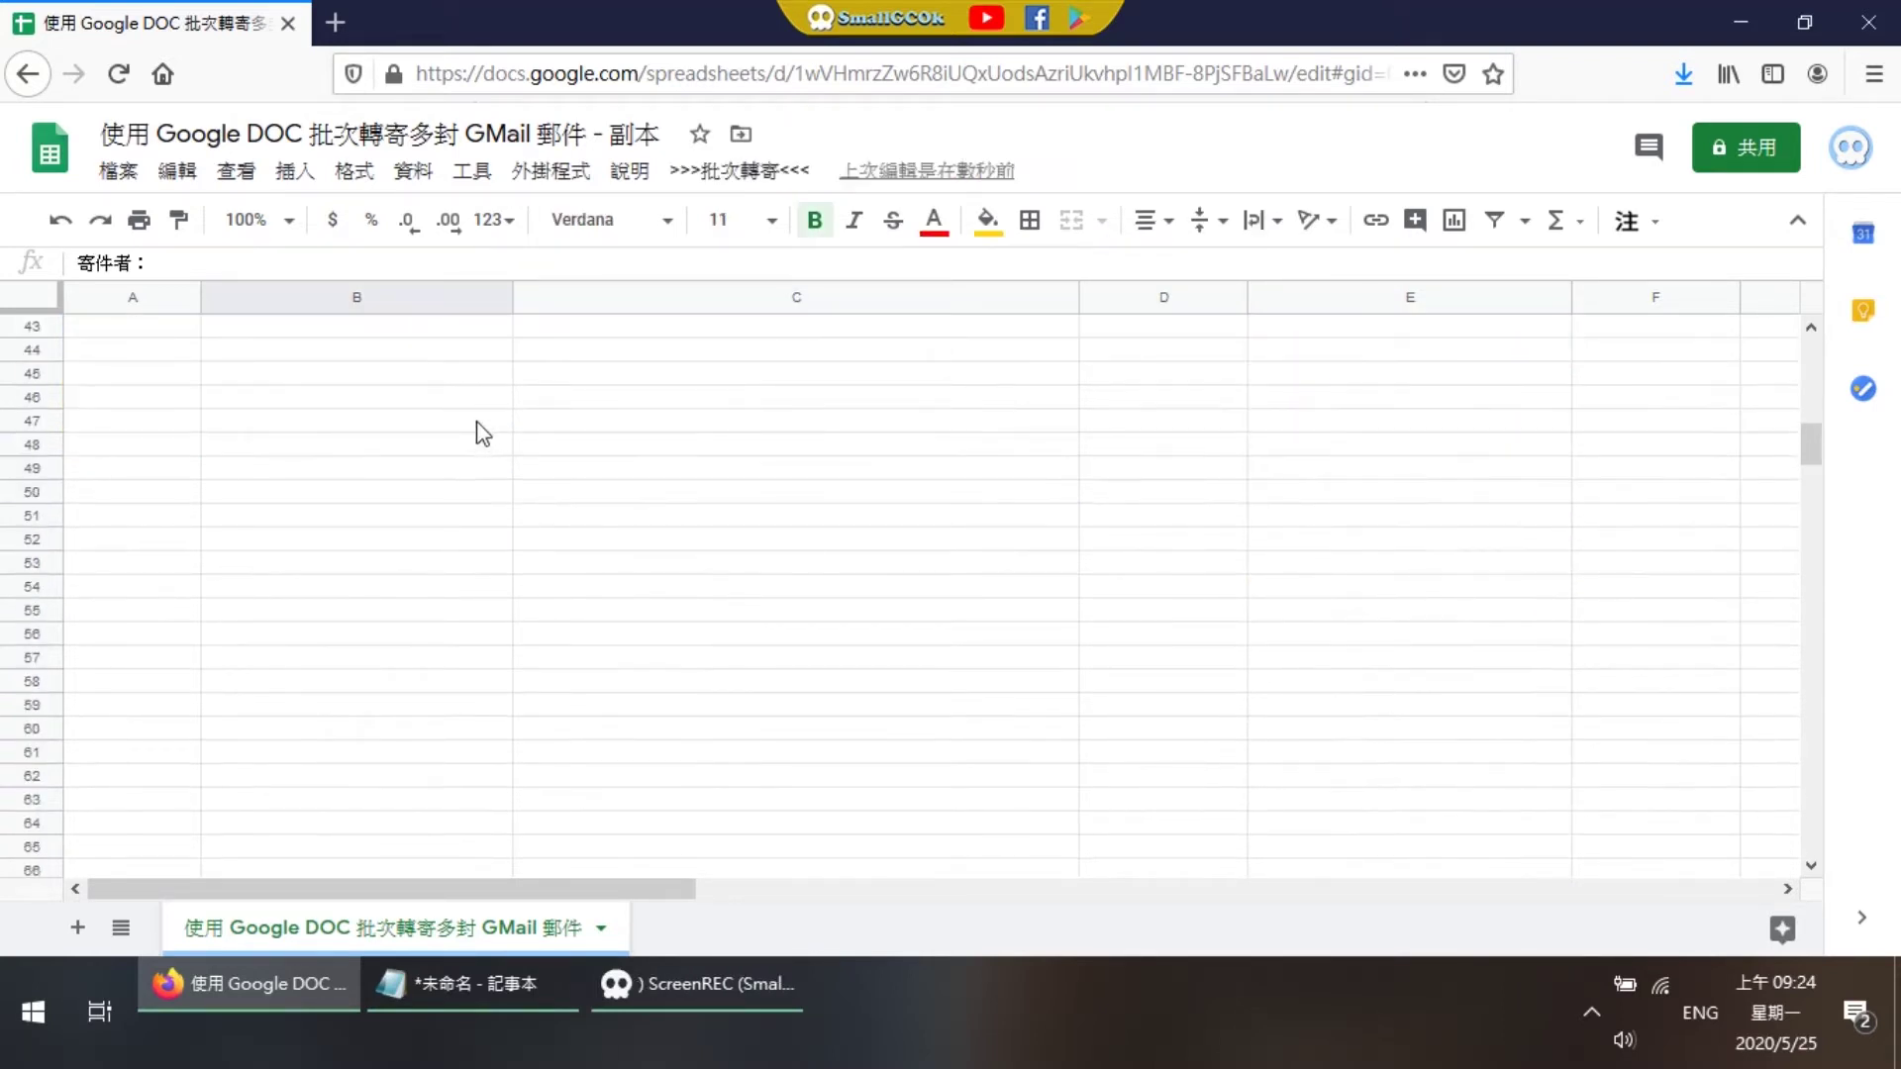
pyautogui.scroll(-20, 482, 433)
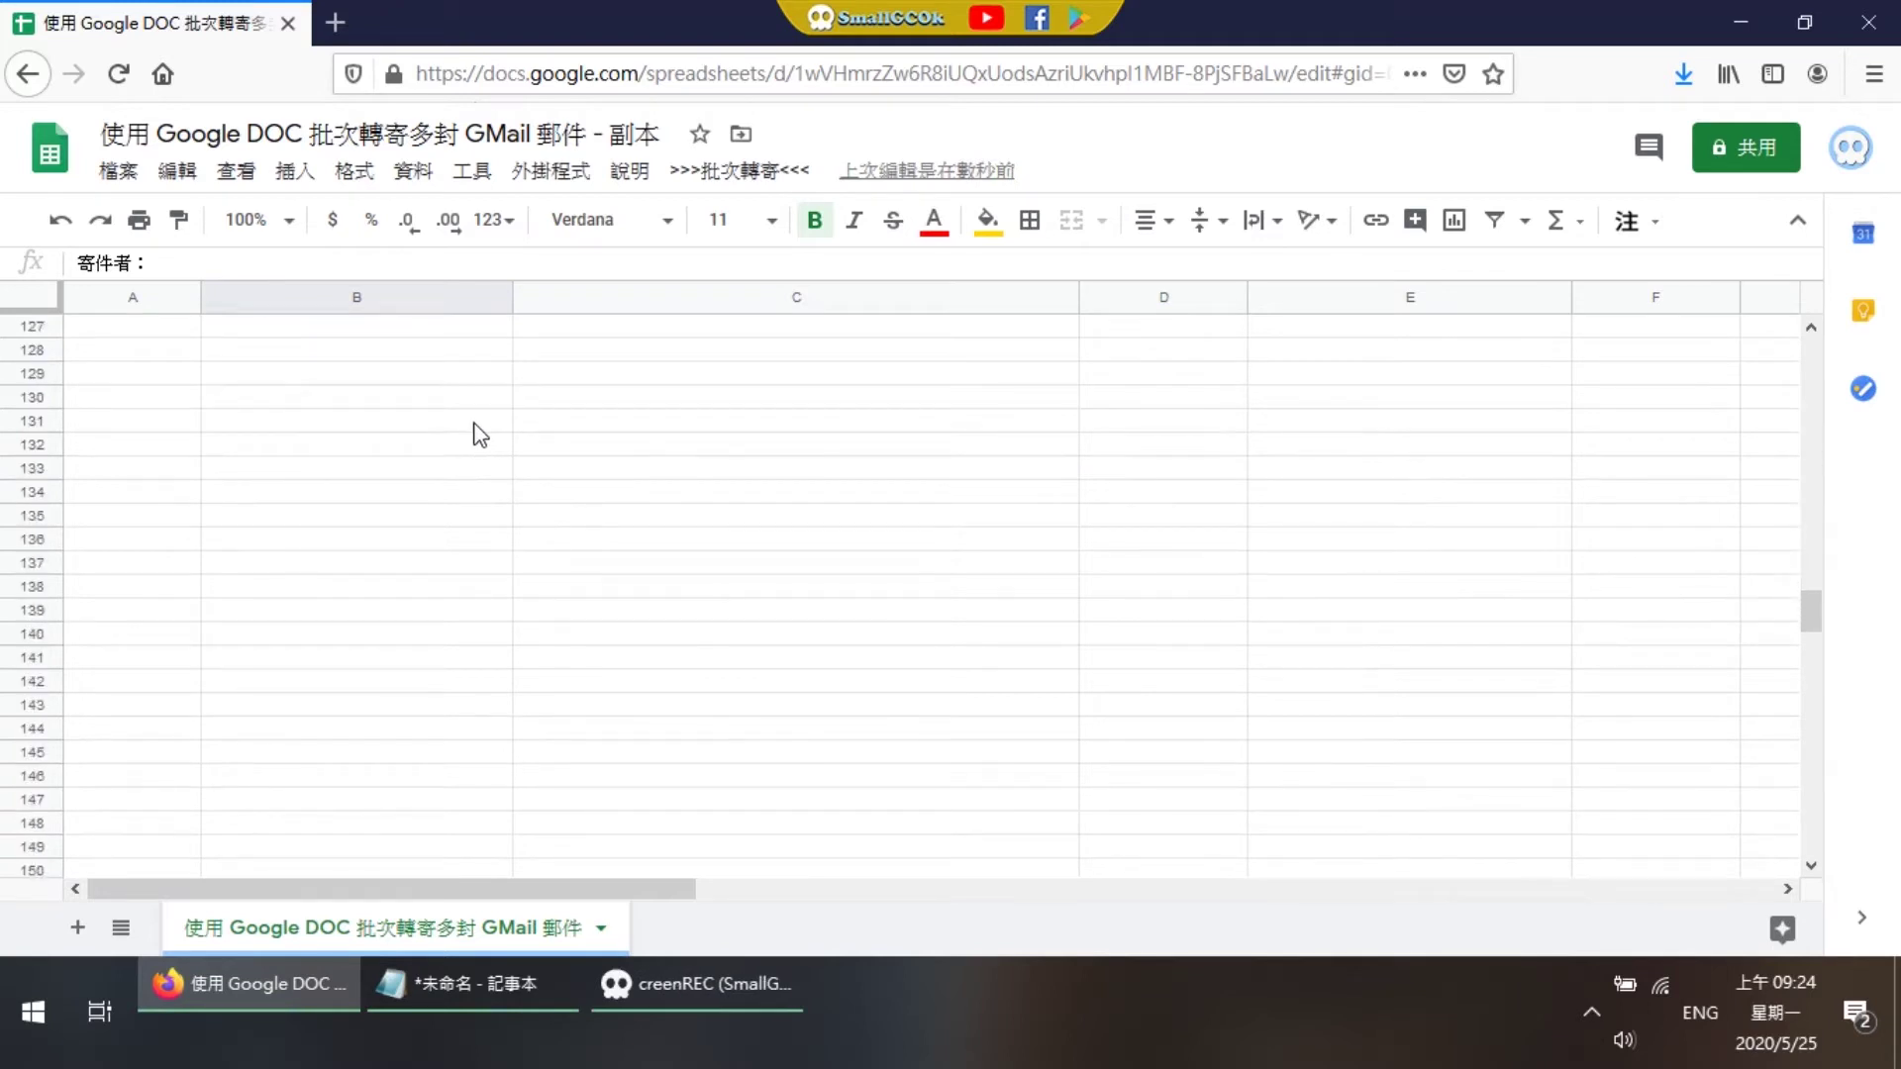
pyautogui.scroll(20, 482, 436)
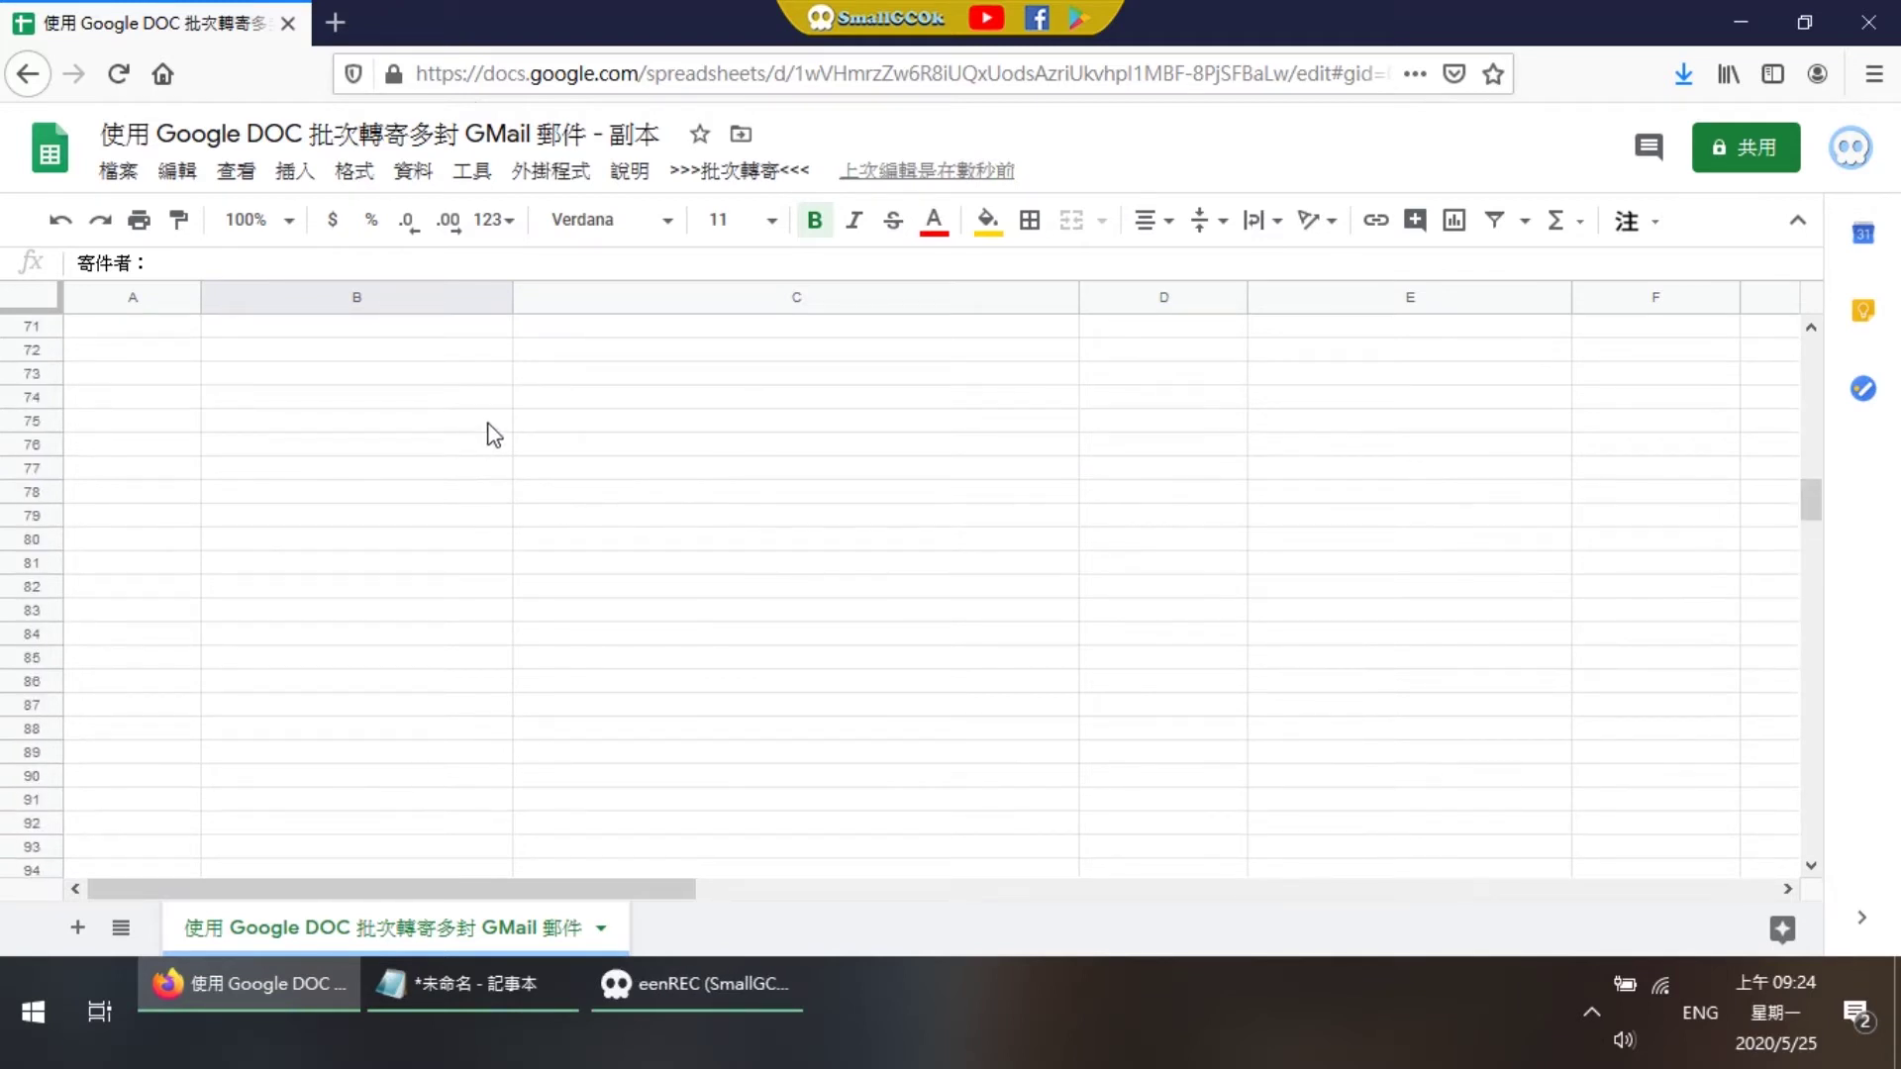
pyautogui.scroll(10, 1530, 523)
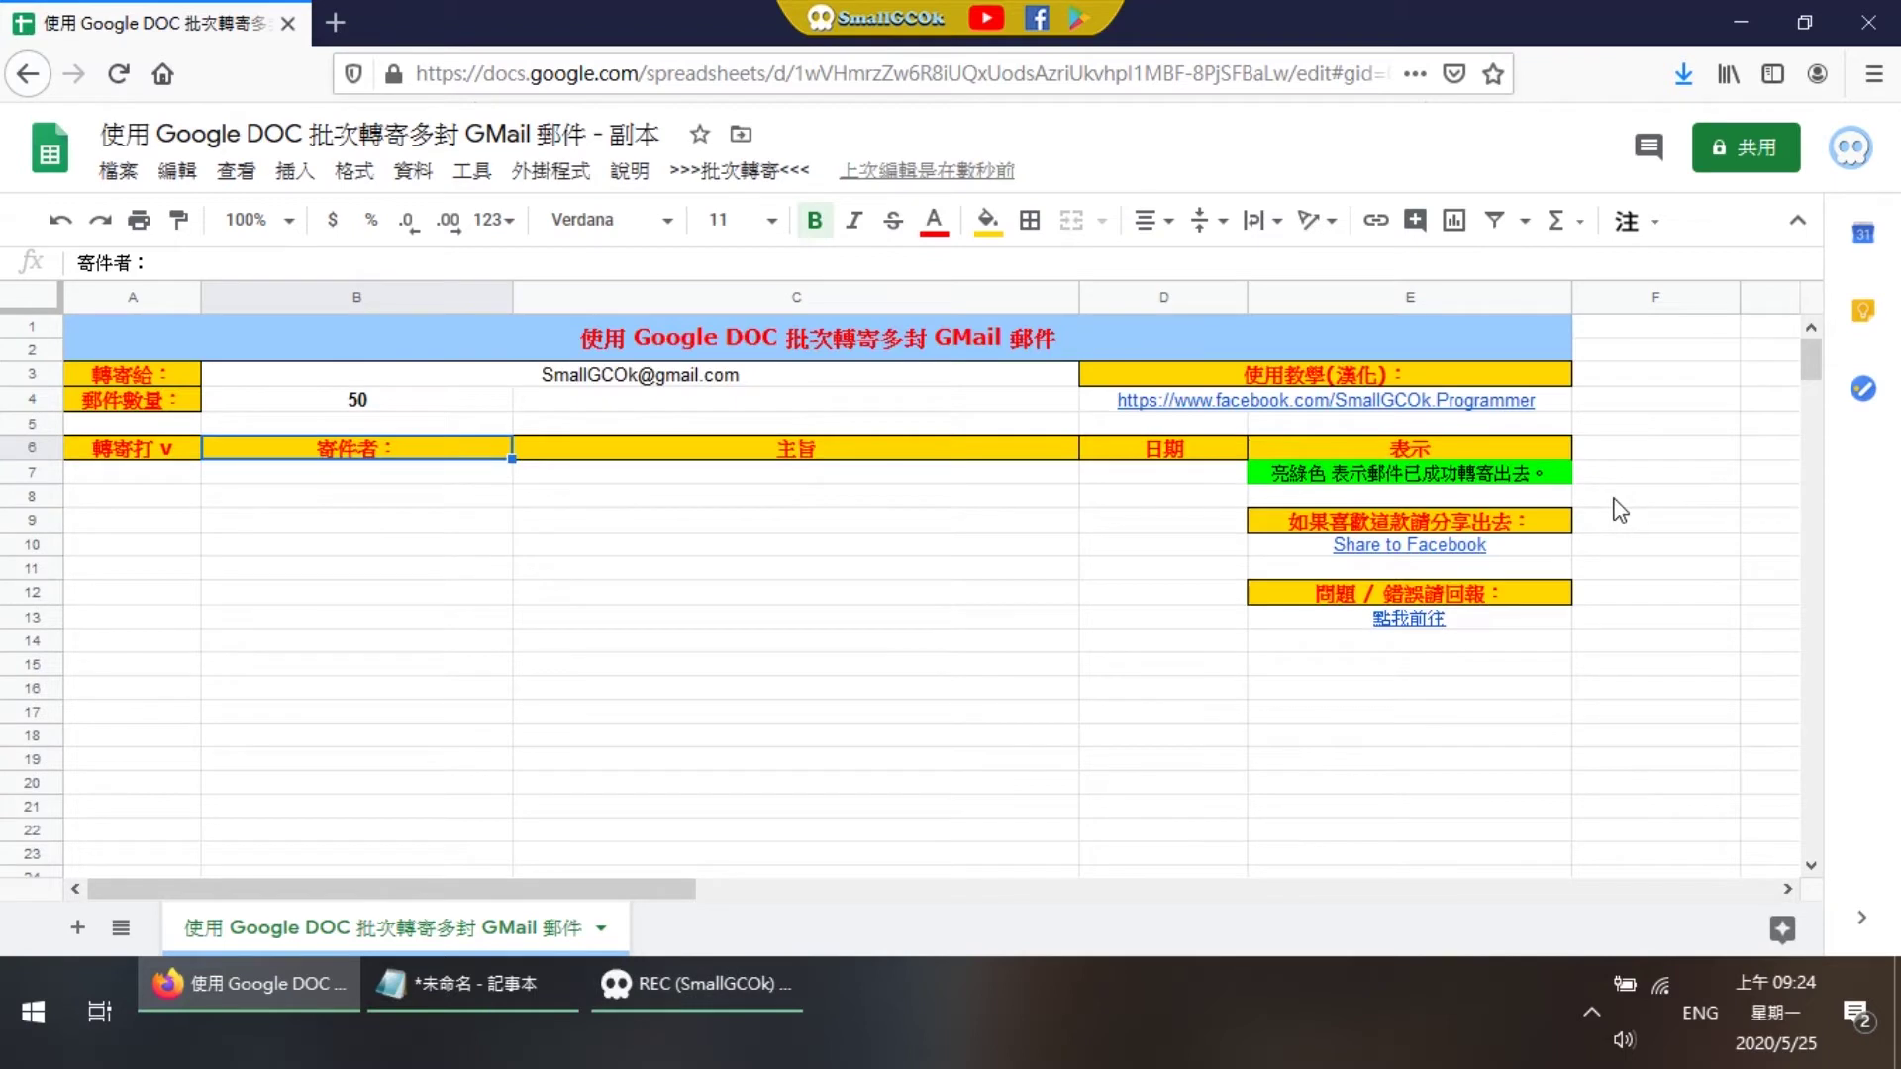
pyautogui.click(763, 342)
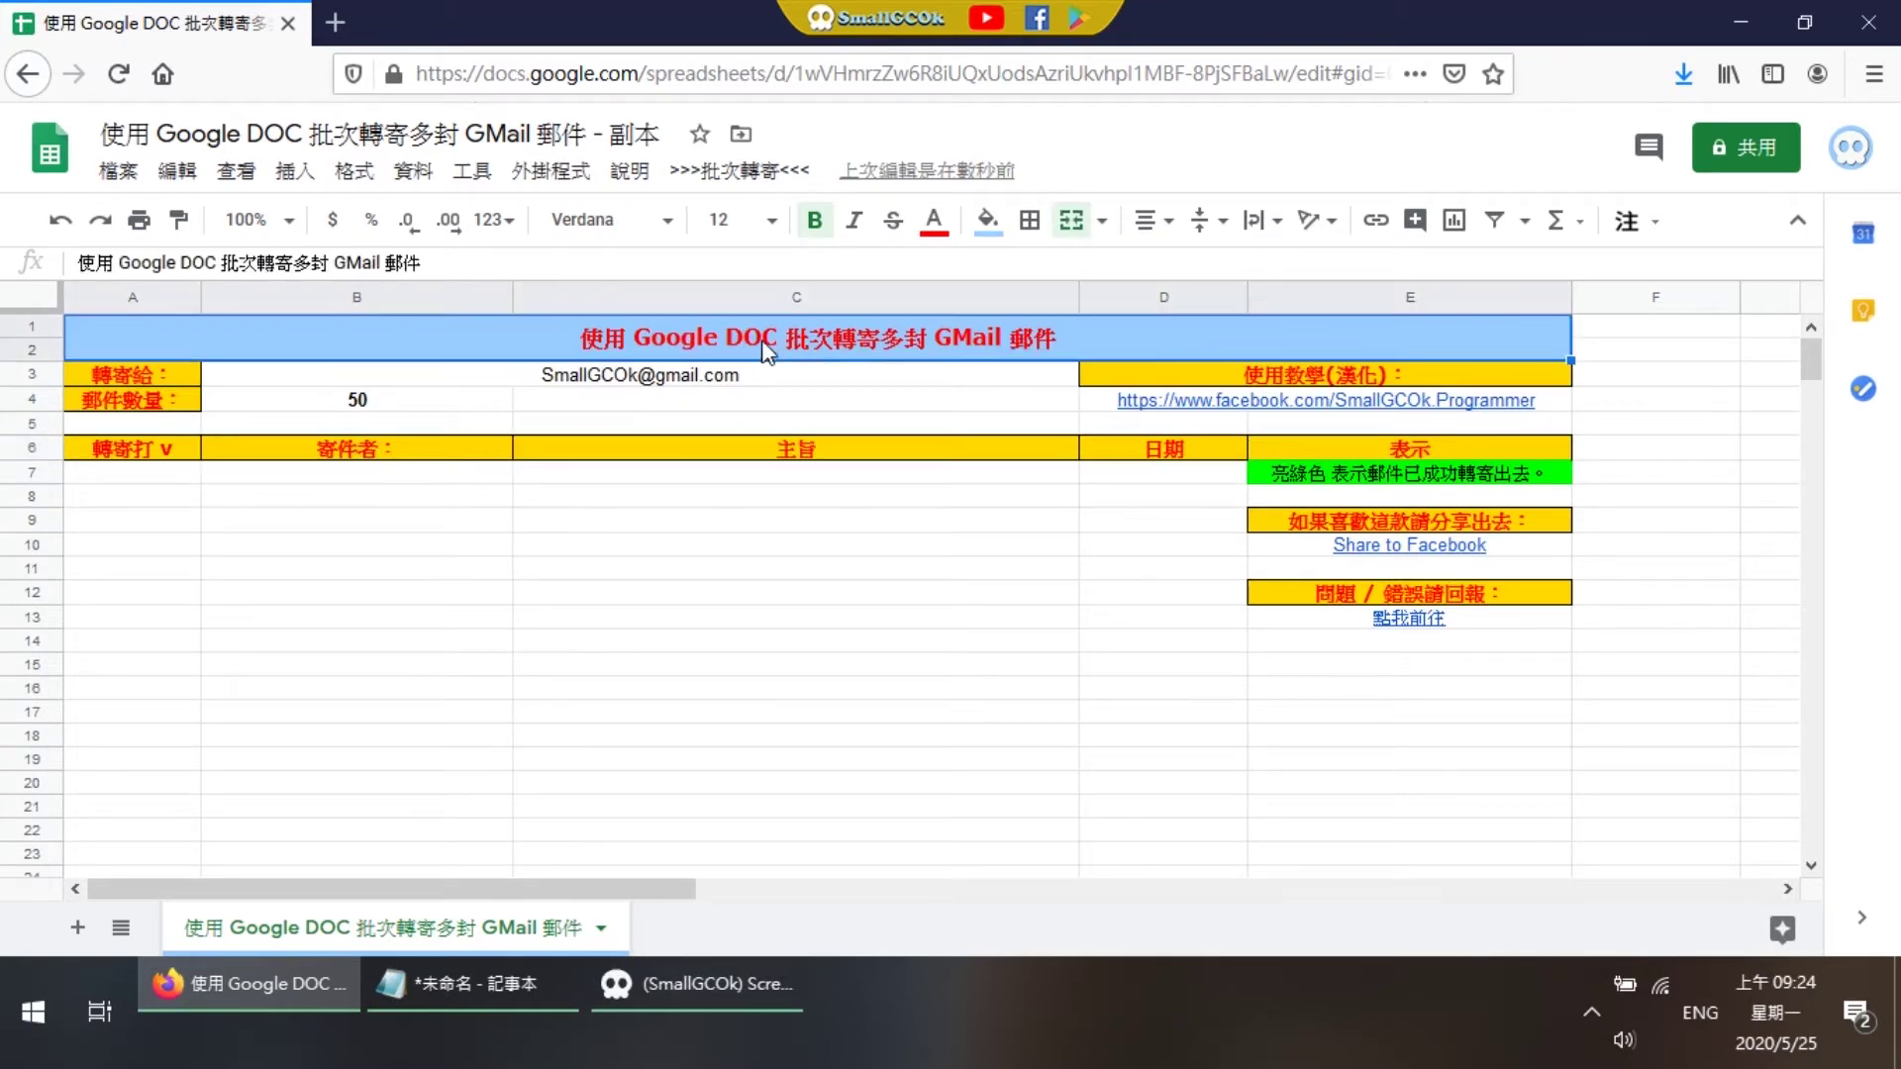
# Step: Run the batch-forwarding script's 申請權限 command and continue with the required authorization
pyautogui.click(731, 181)
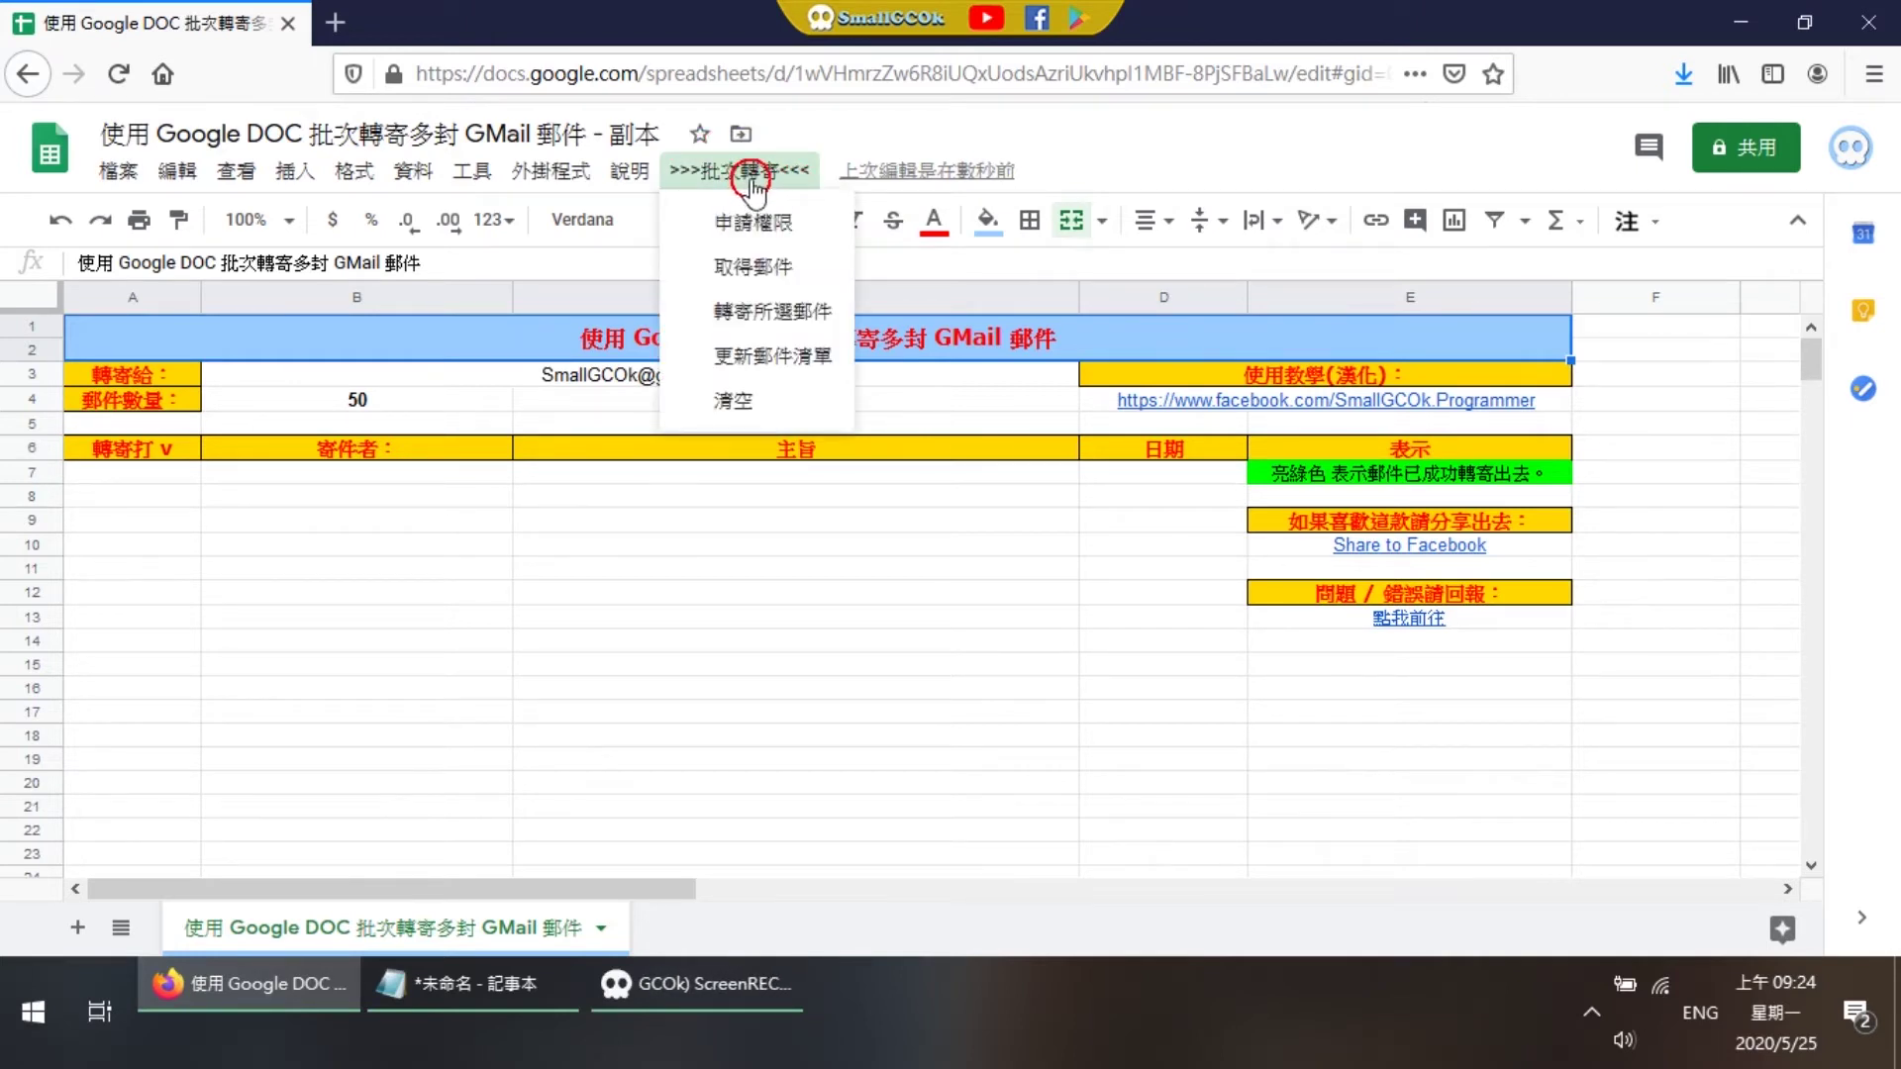
pyautogui.click(819, 236)
pyautogui.click(721, 236)
pyautogui.click(756, 232)
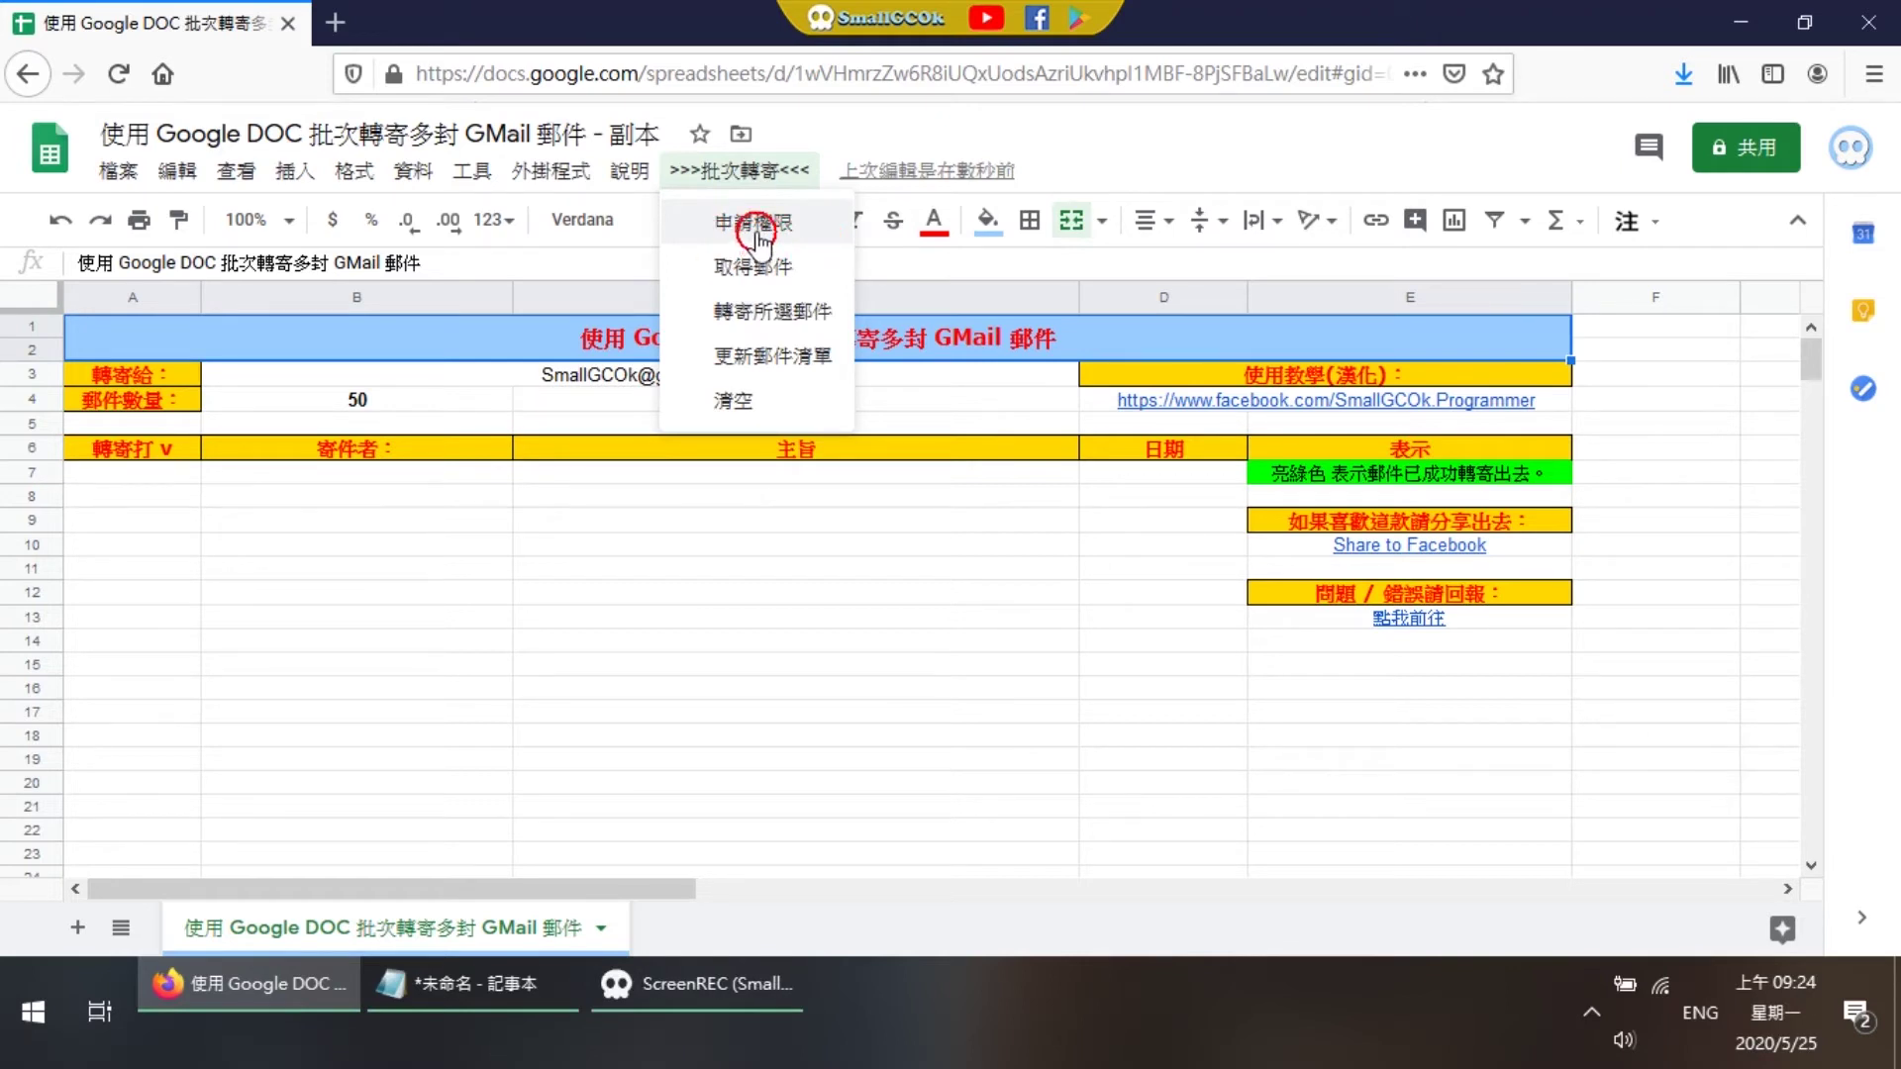
pyautogui.click(758, 232)
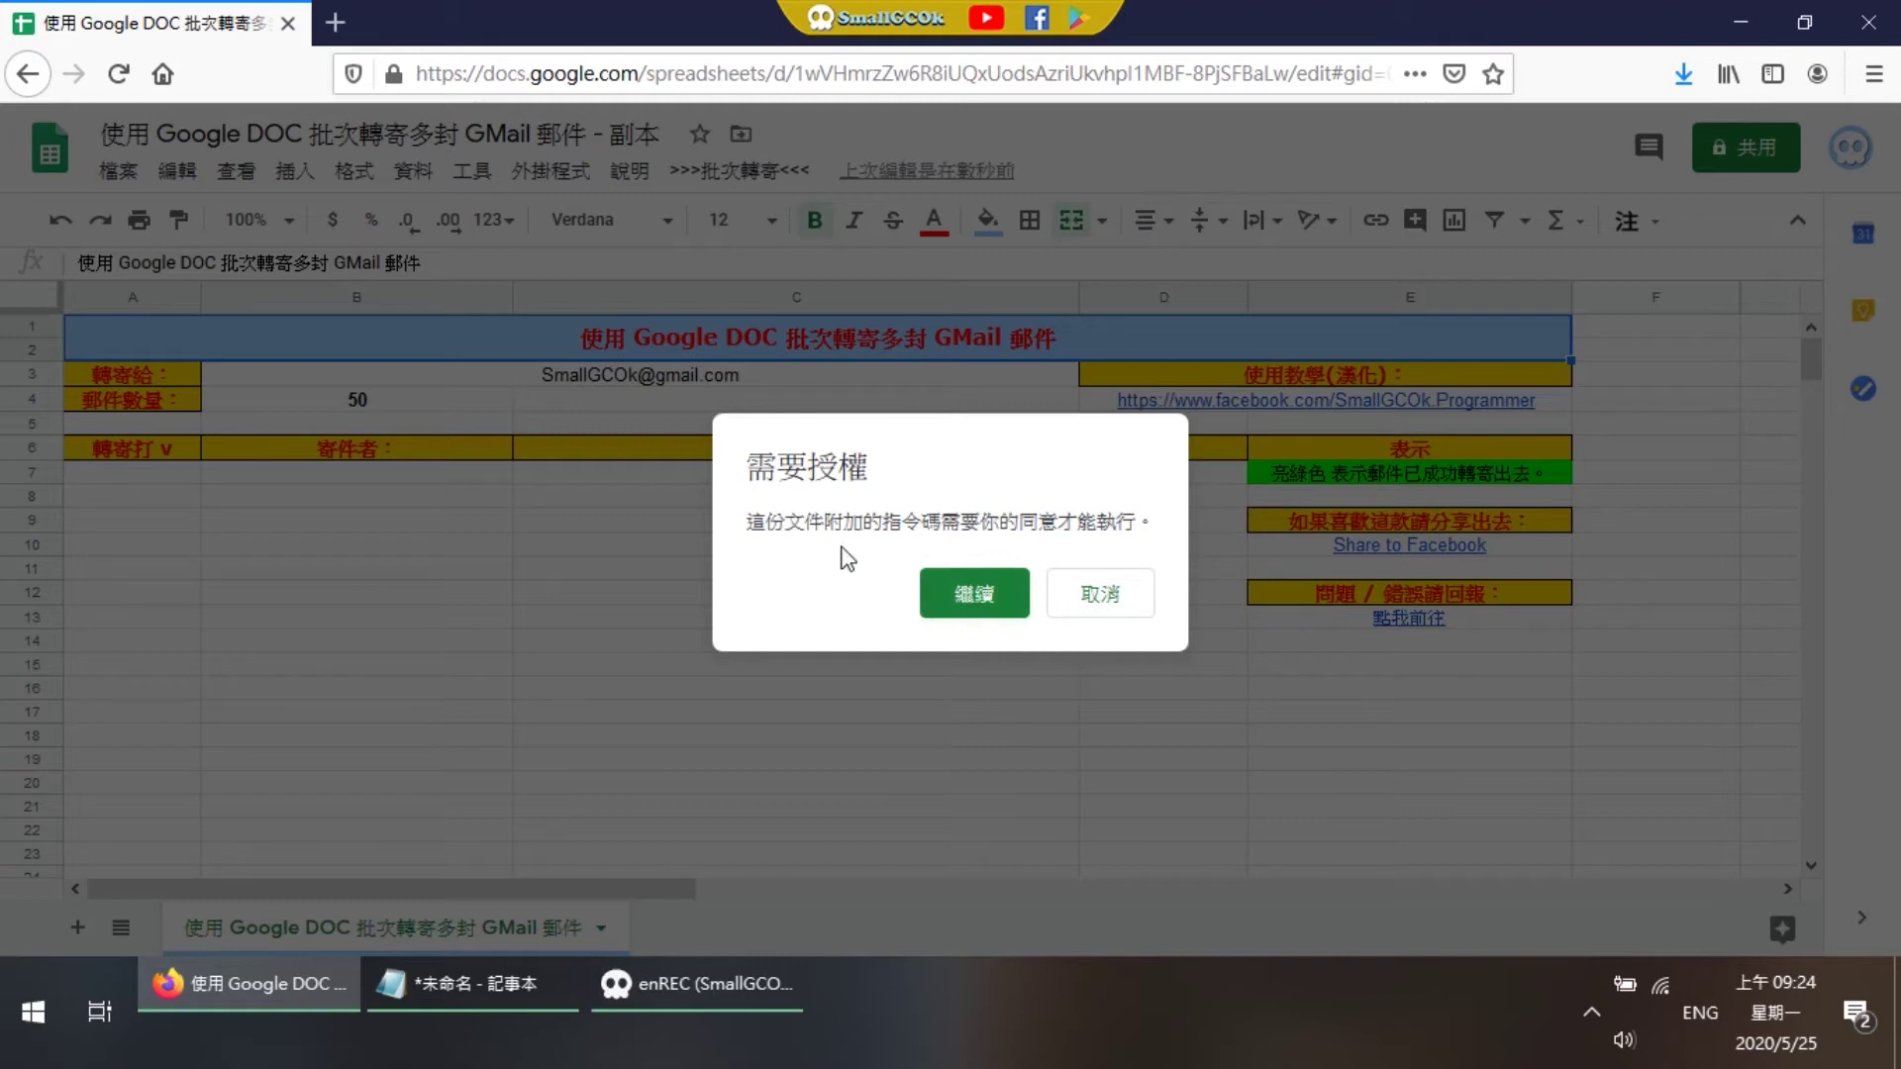
pyautogui.moveTo(747, 465); pyautogui.dragTo(870, 484)
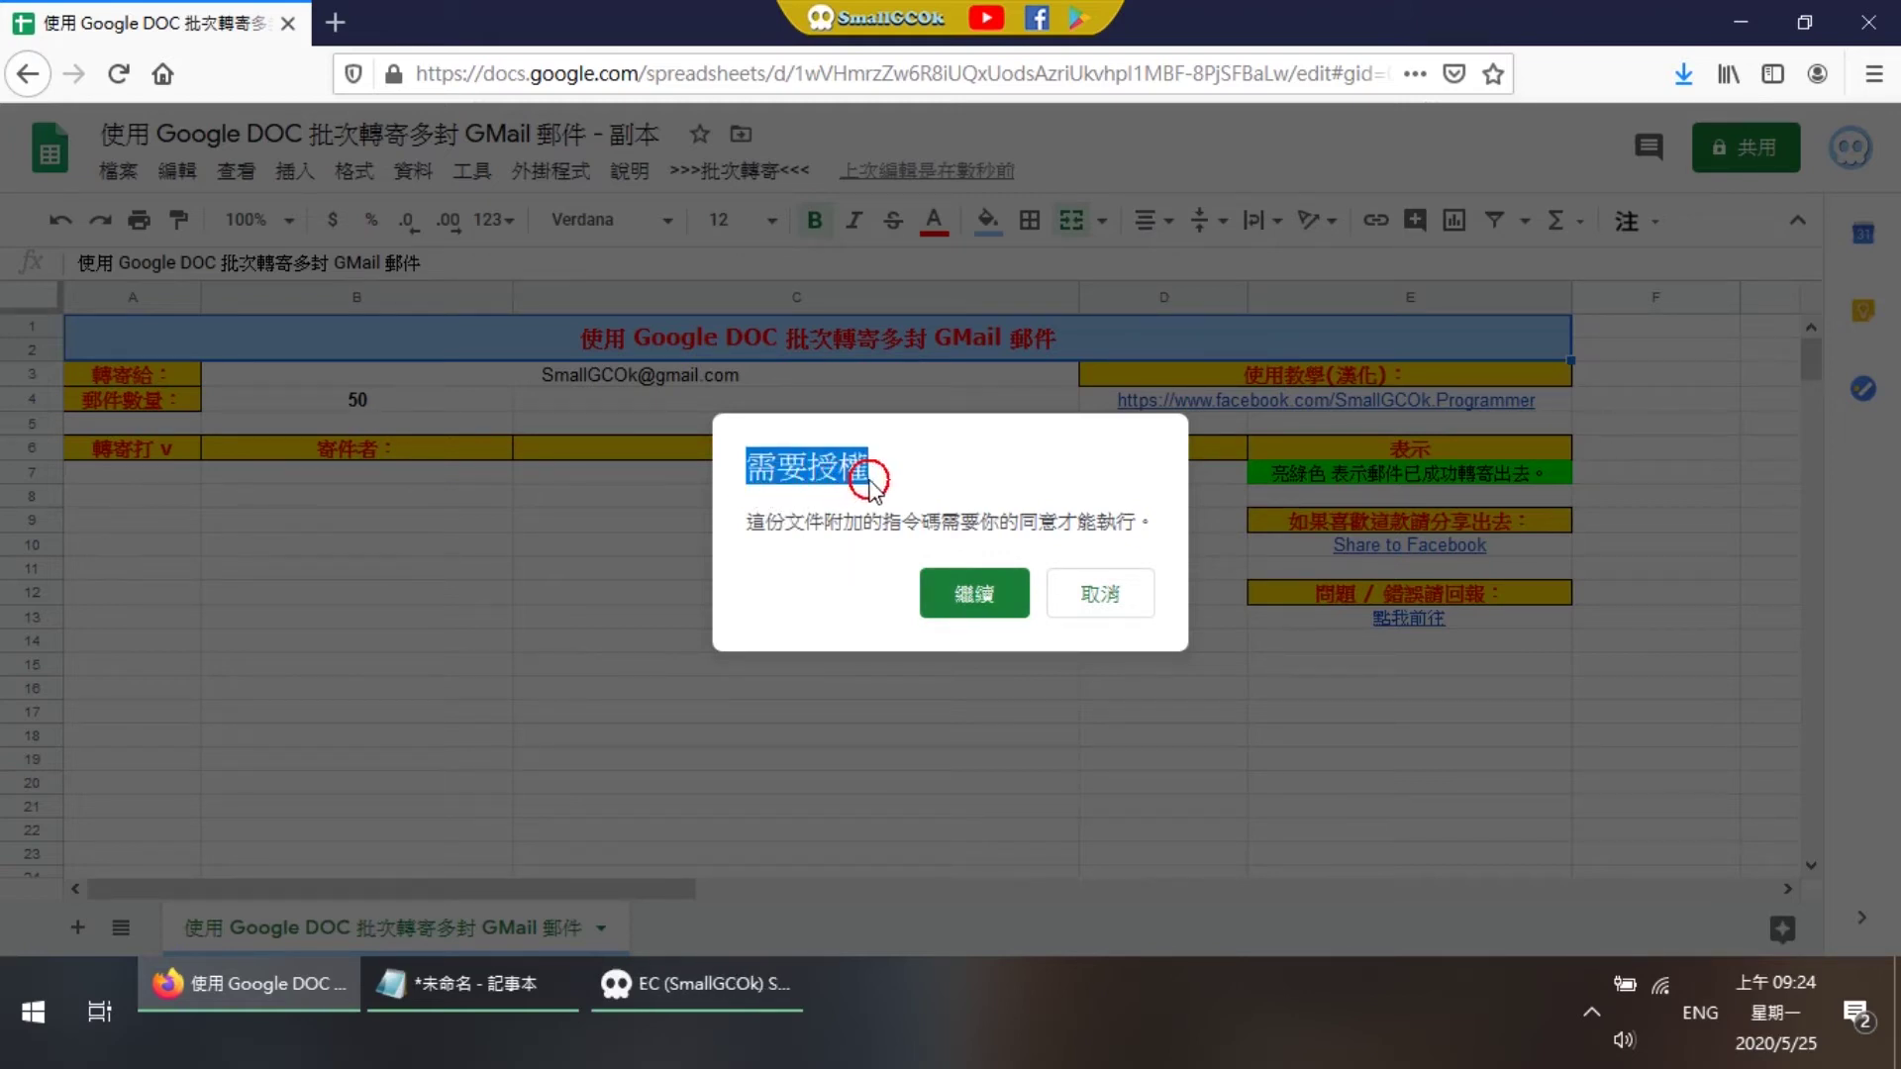
pyautogui.click(986, 612)
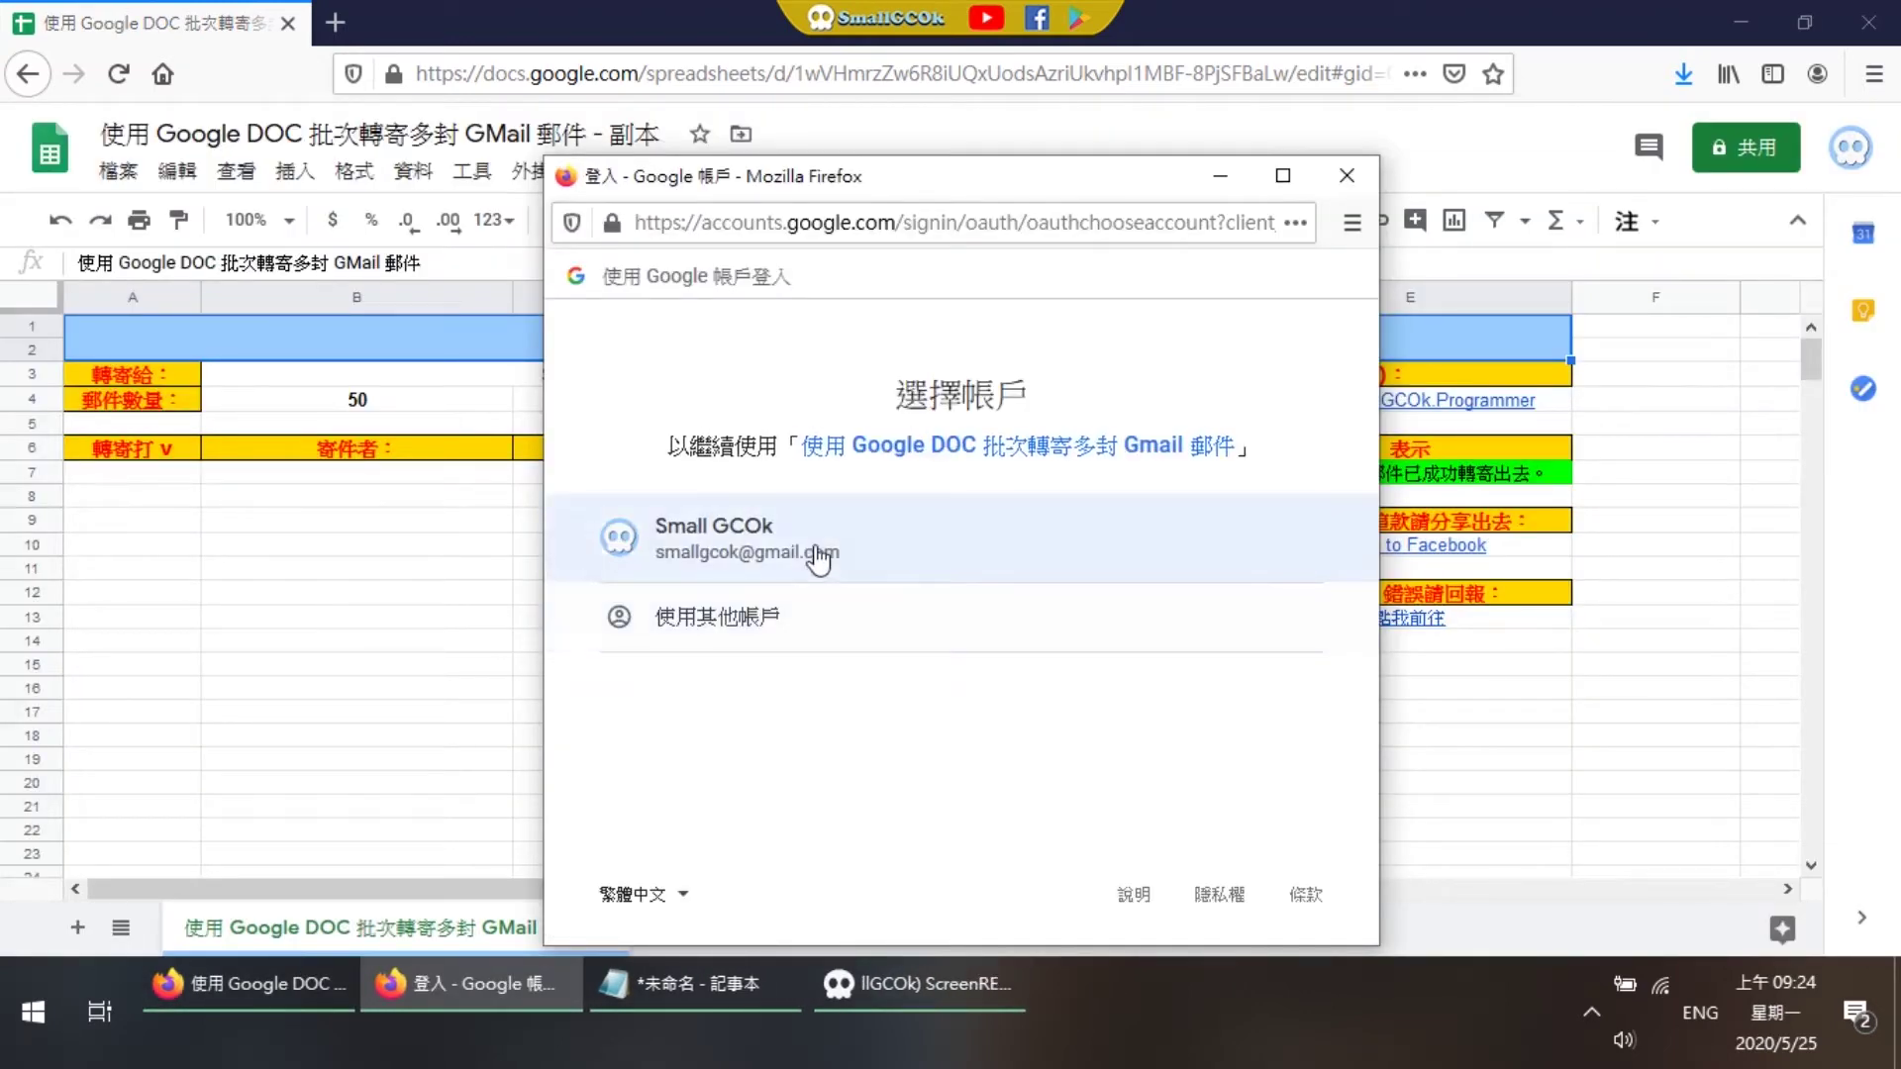
# Step: Choose the Google account for the authorization and proceed past the unverified-app warning to the batch-forwarding script's consent page
pyautogui.moveTo(692, 554); pyautogui.dragTo(848, 554)
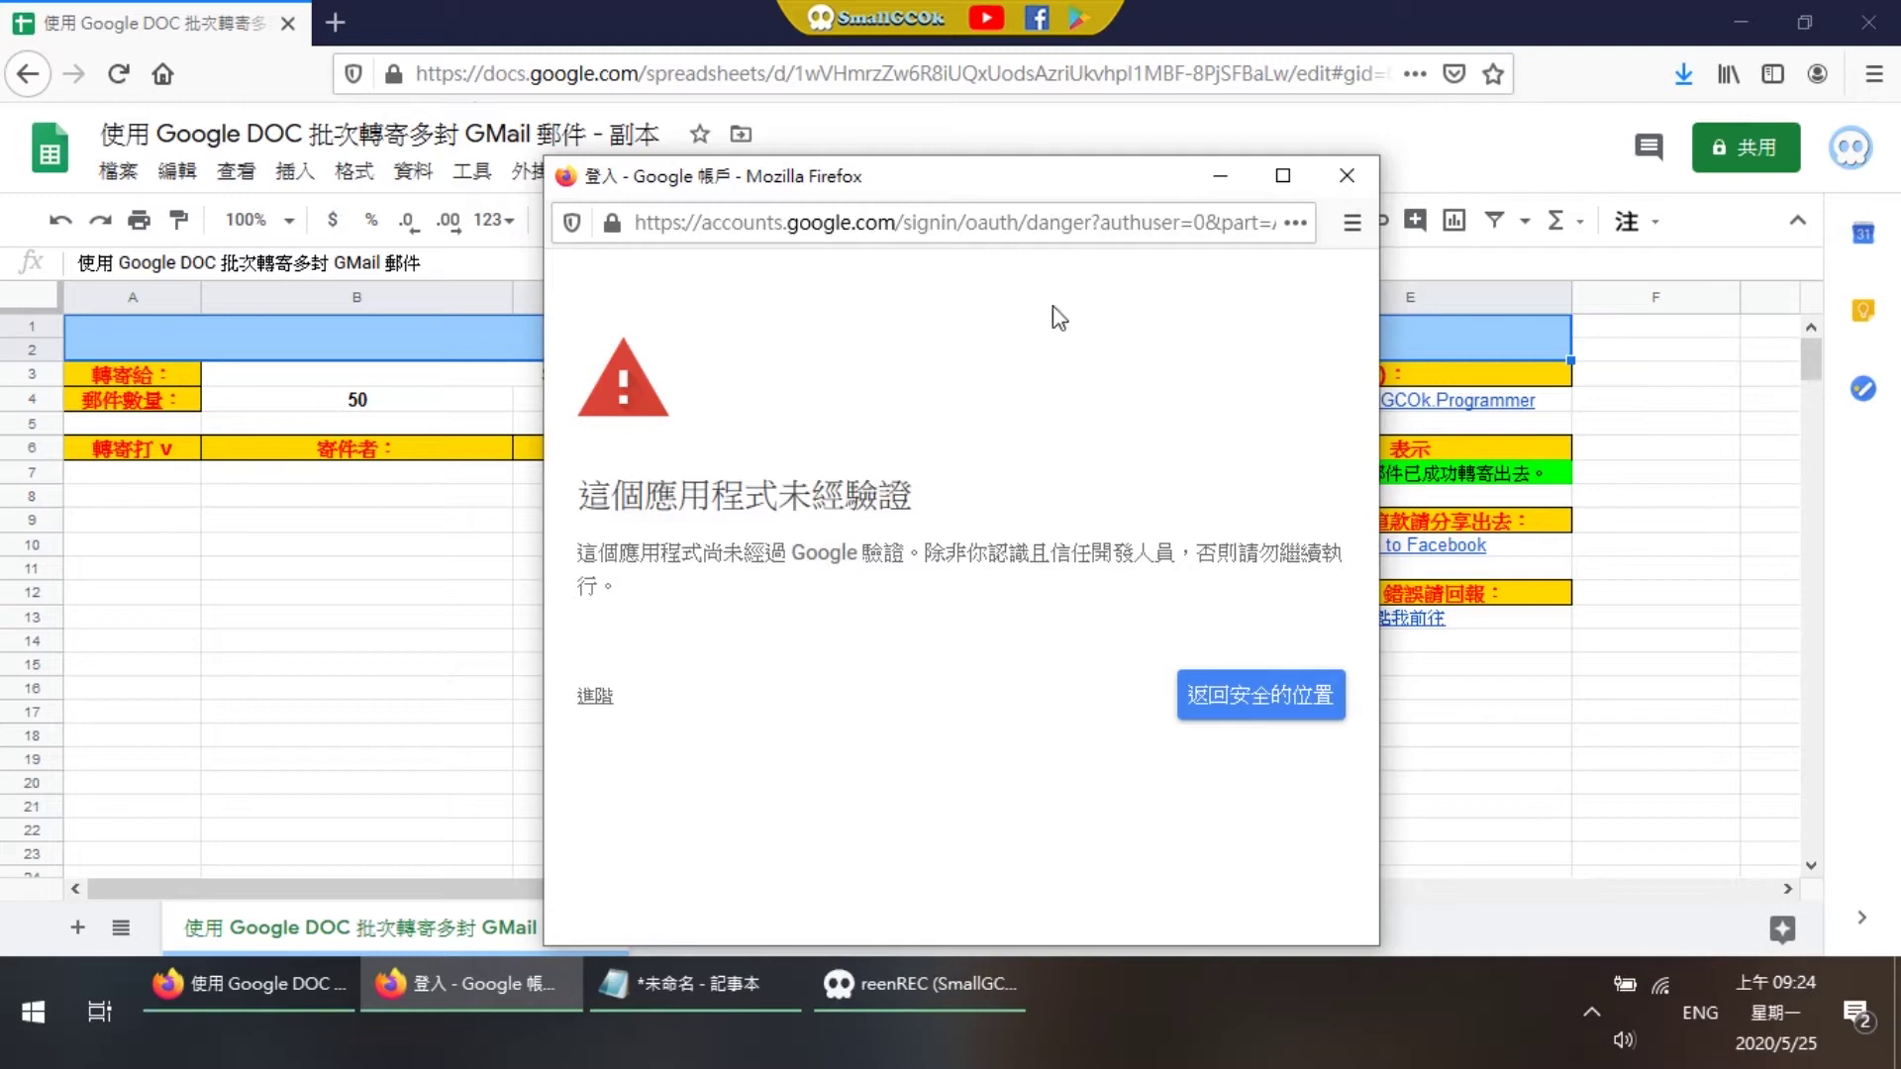
pyautogui.moveTo(1045, 187); pyautogui.dragTo(1058, 87)
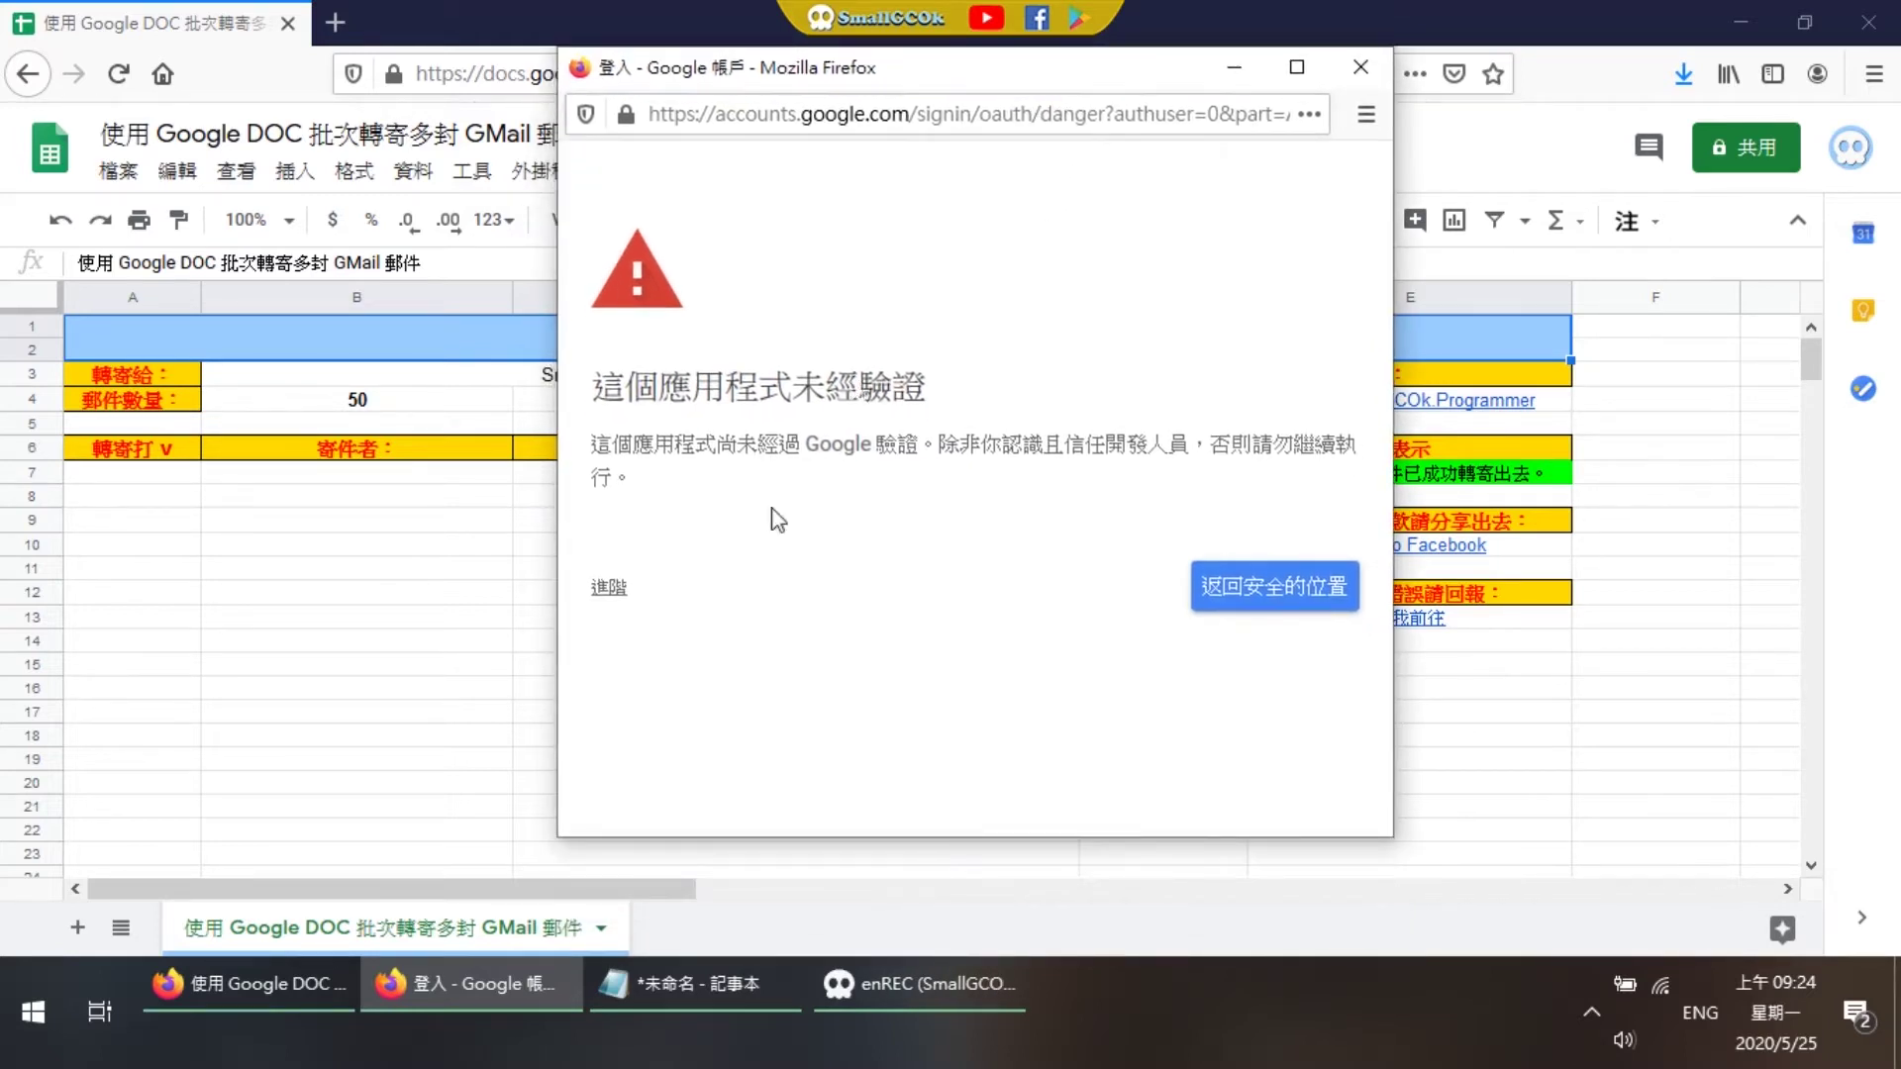
pyautogui.click(612, 590)
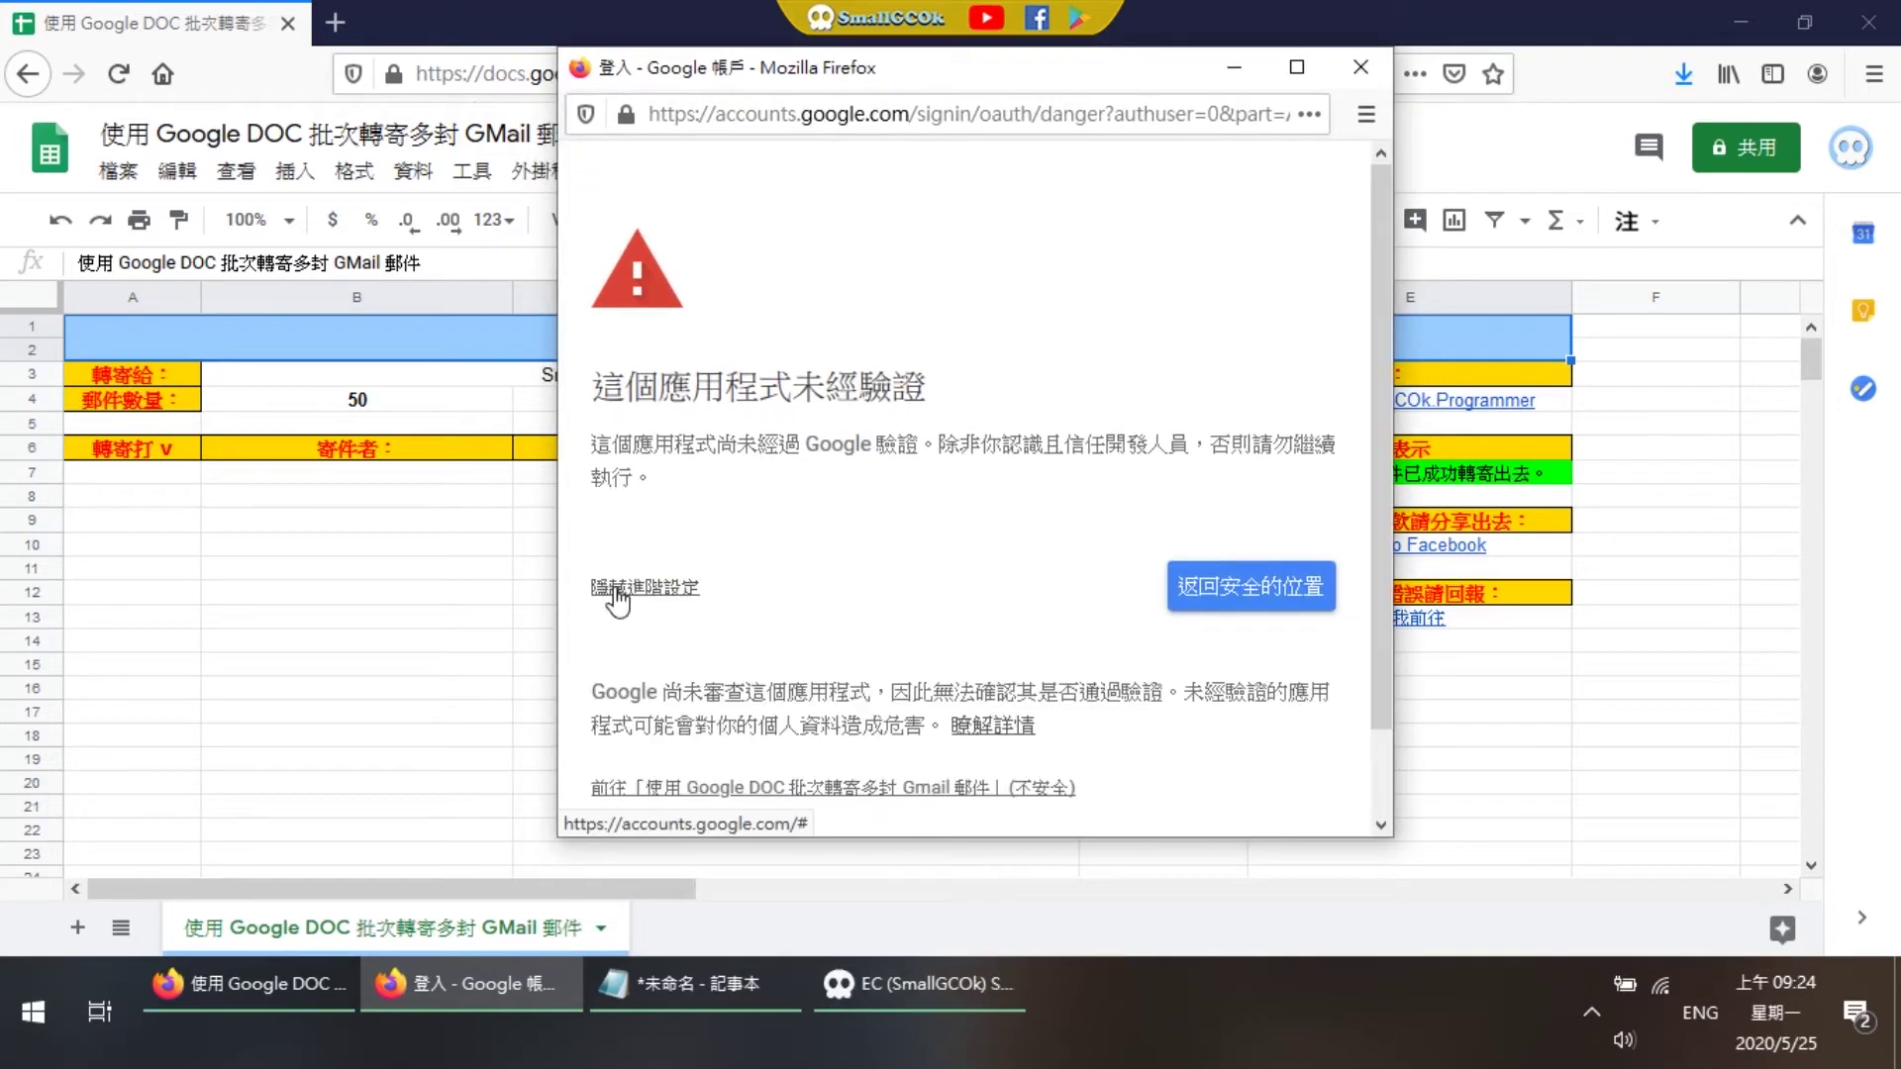
pyautogui.scroll(-2, 839, 628)
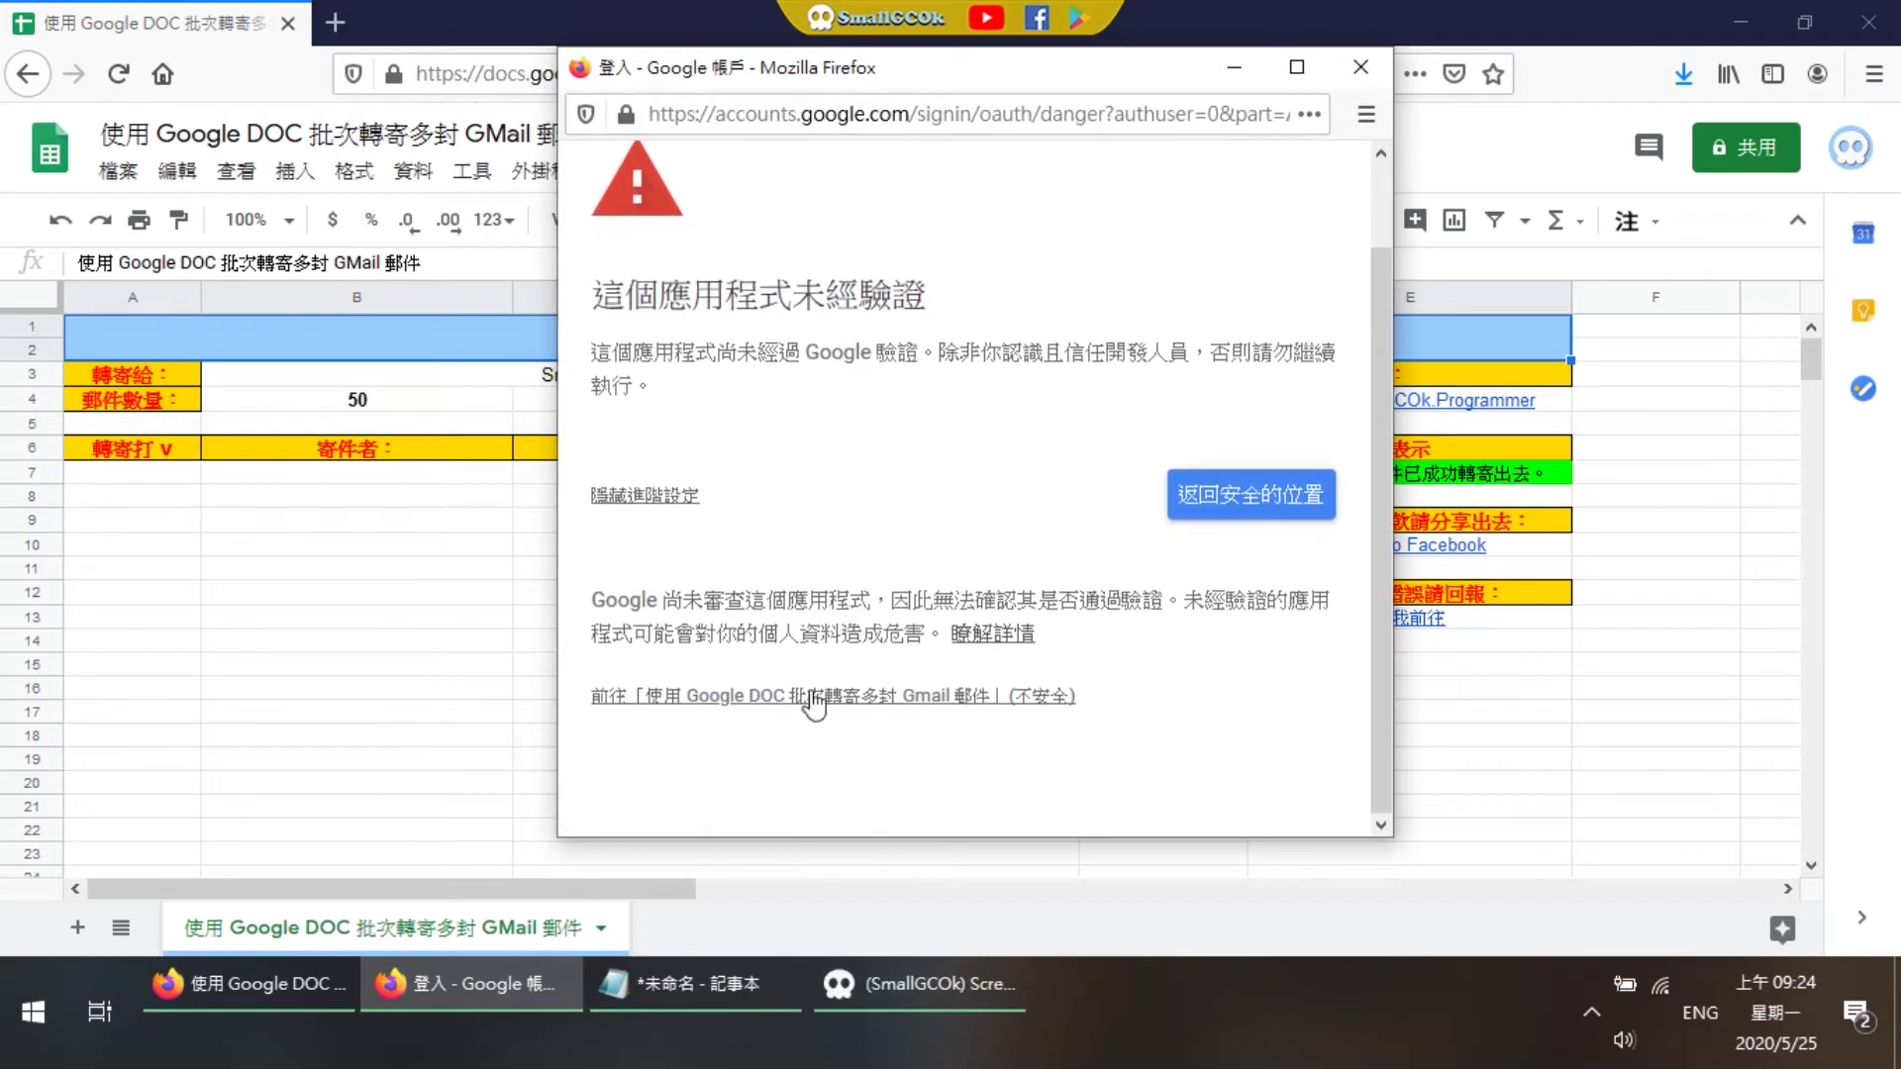
pyautogui.moveTo(586, 699); pyautogui.dragTo(1130, 703)
pyautogui.click(1134, 713)
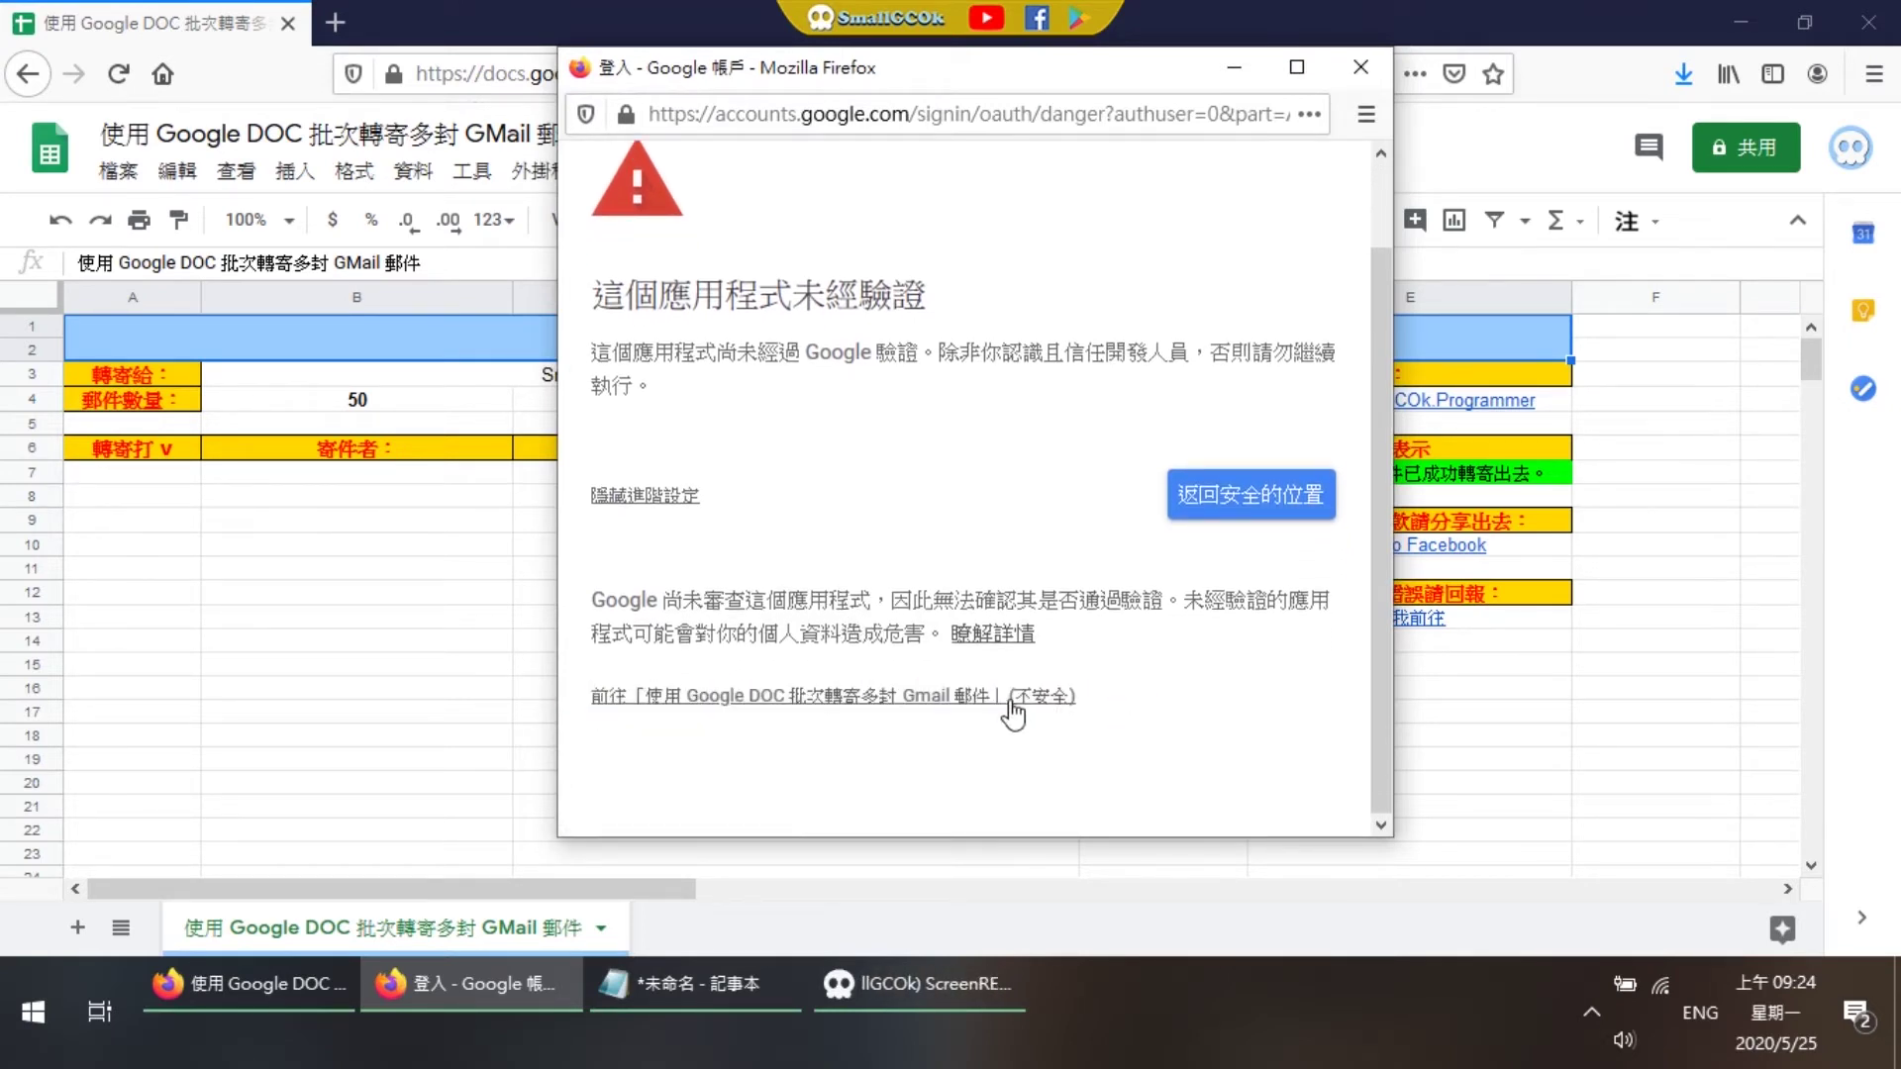
pyautogui.click(1011, 711)
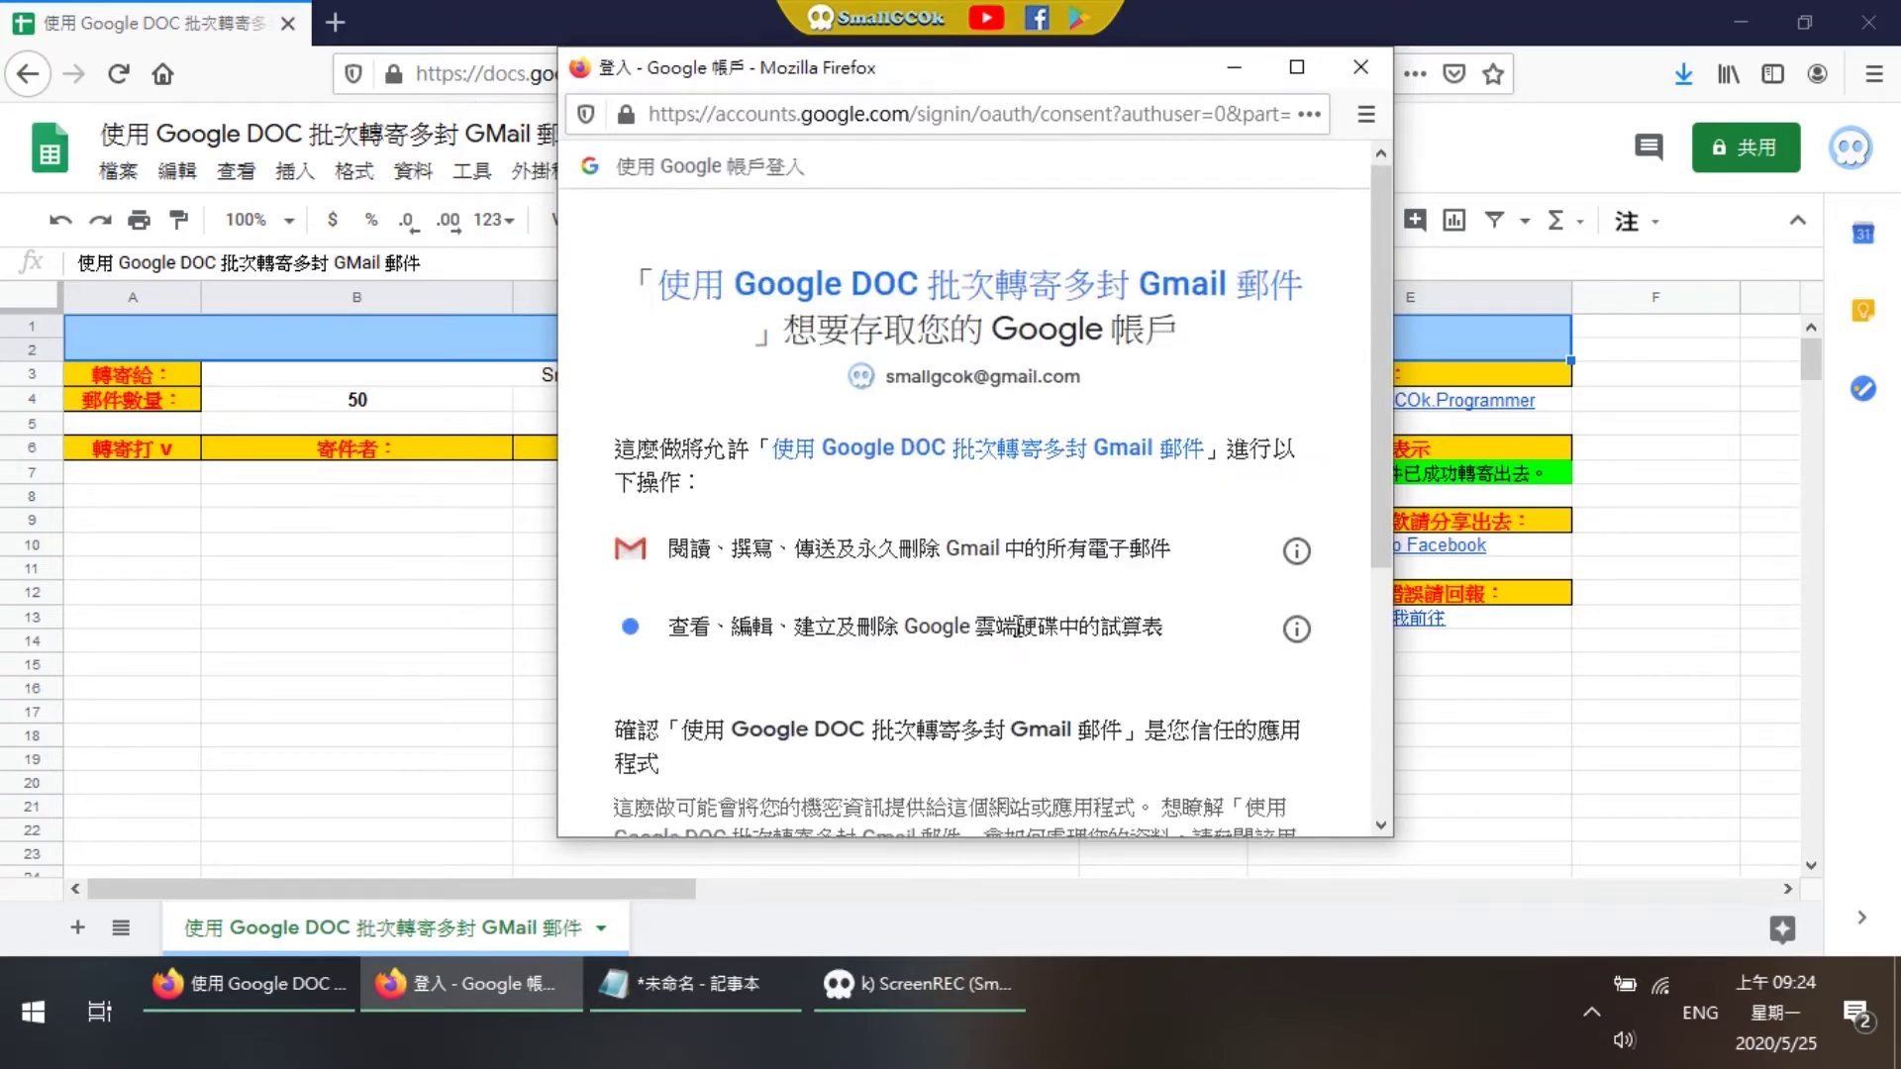
# Step: Allow the batch-forwarding script the requested access to Gmail and the spreadsheets in Google Drive
pyautogui.scroll(-3, 1017, 626)
pyautogui.scroll(-3, 1030, 604)
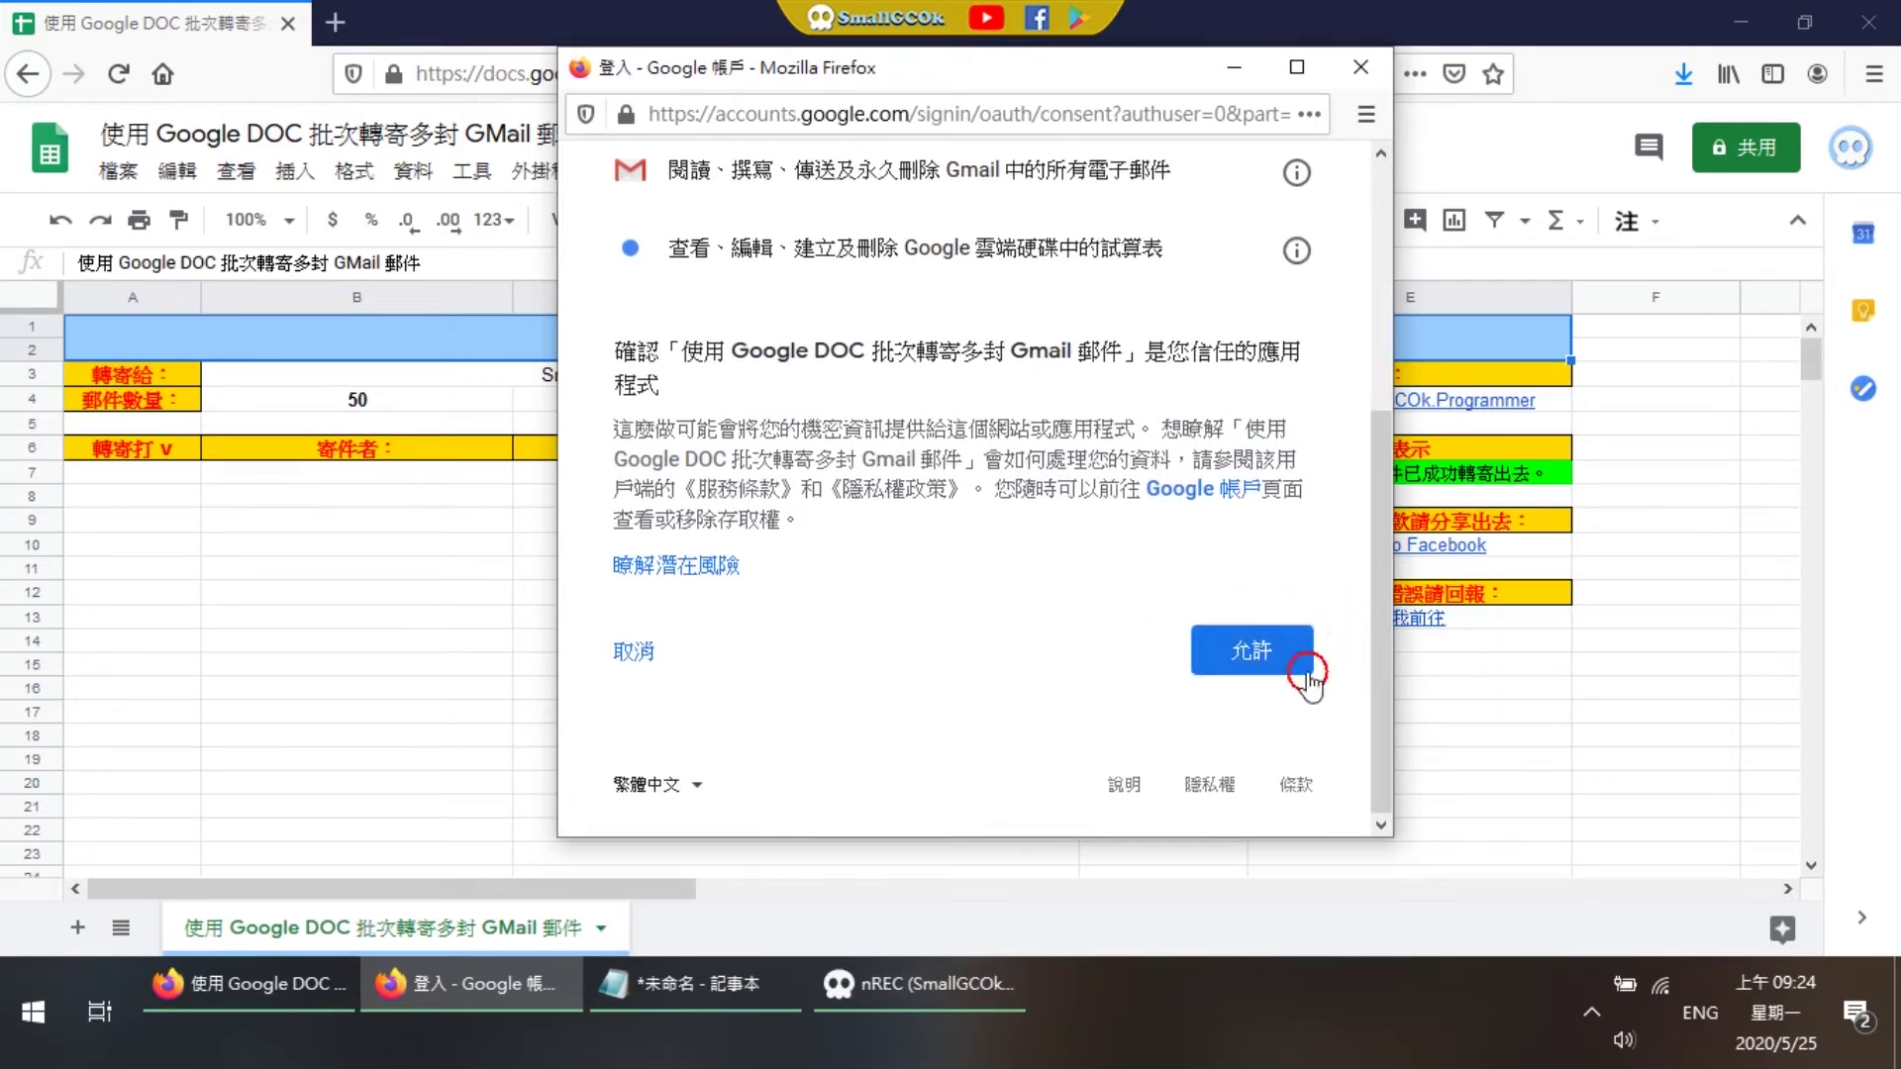
pyautogui.click(1258, 663)
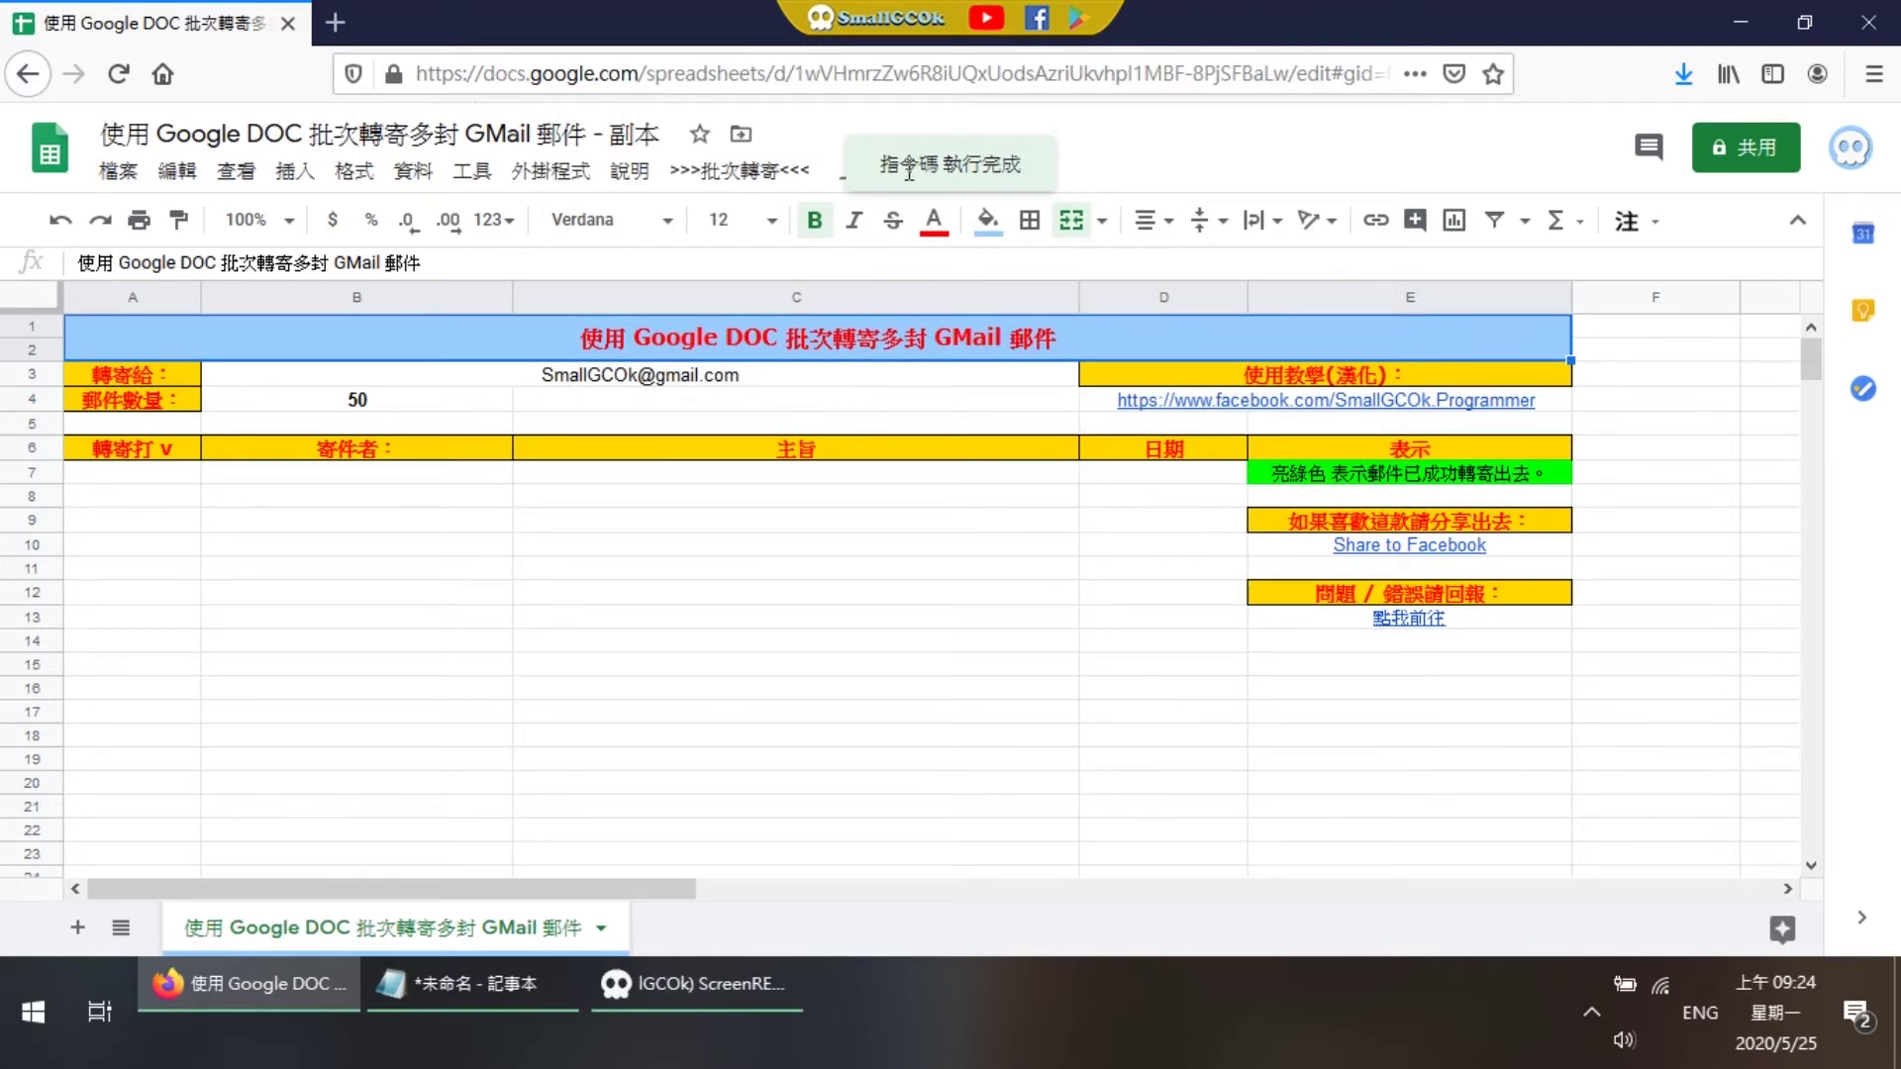
pyautogui.click(1020, 165)
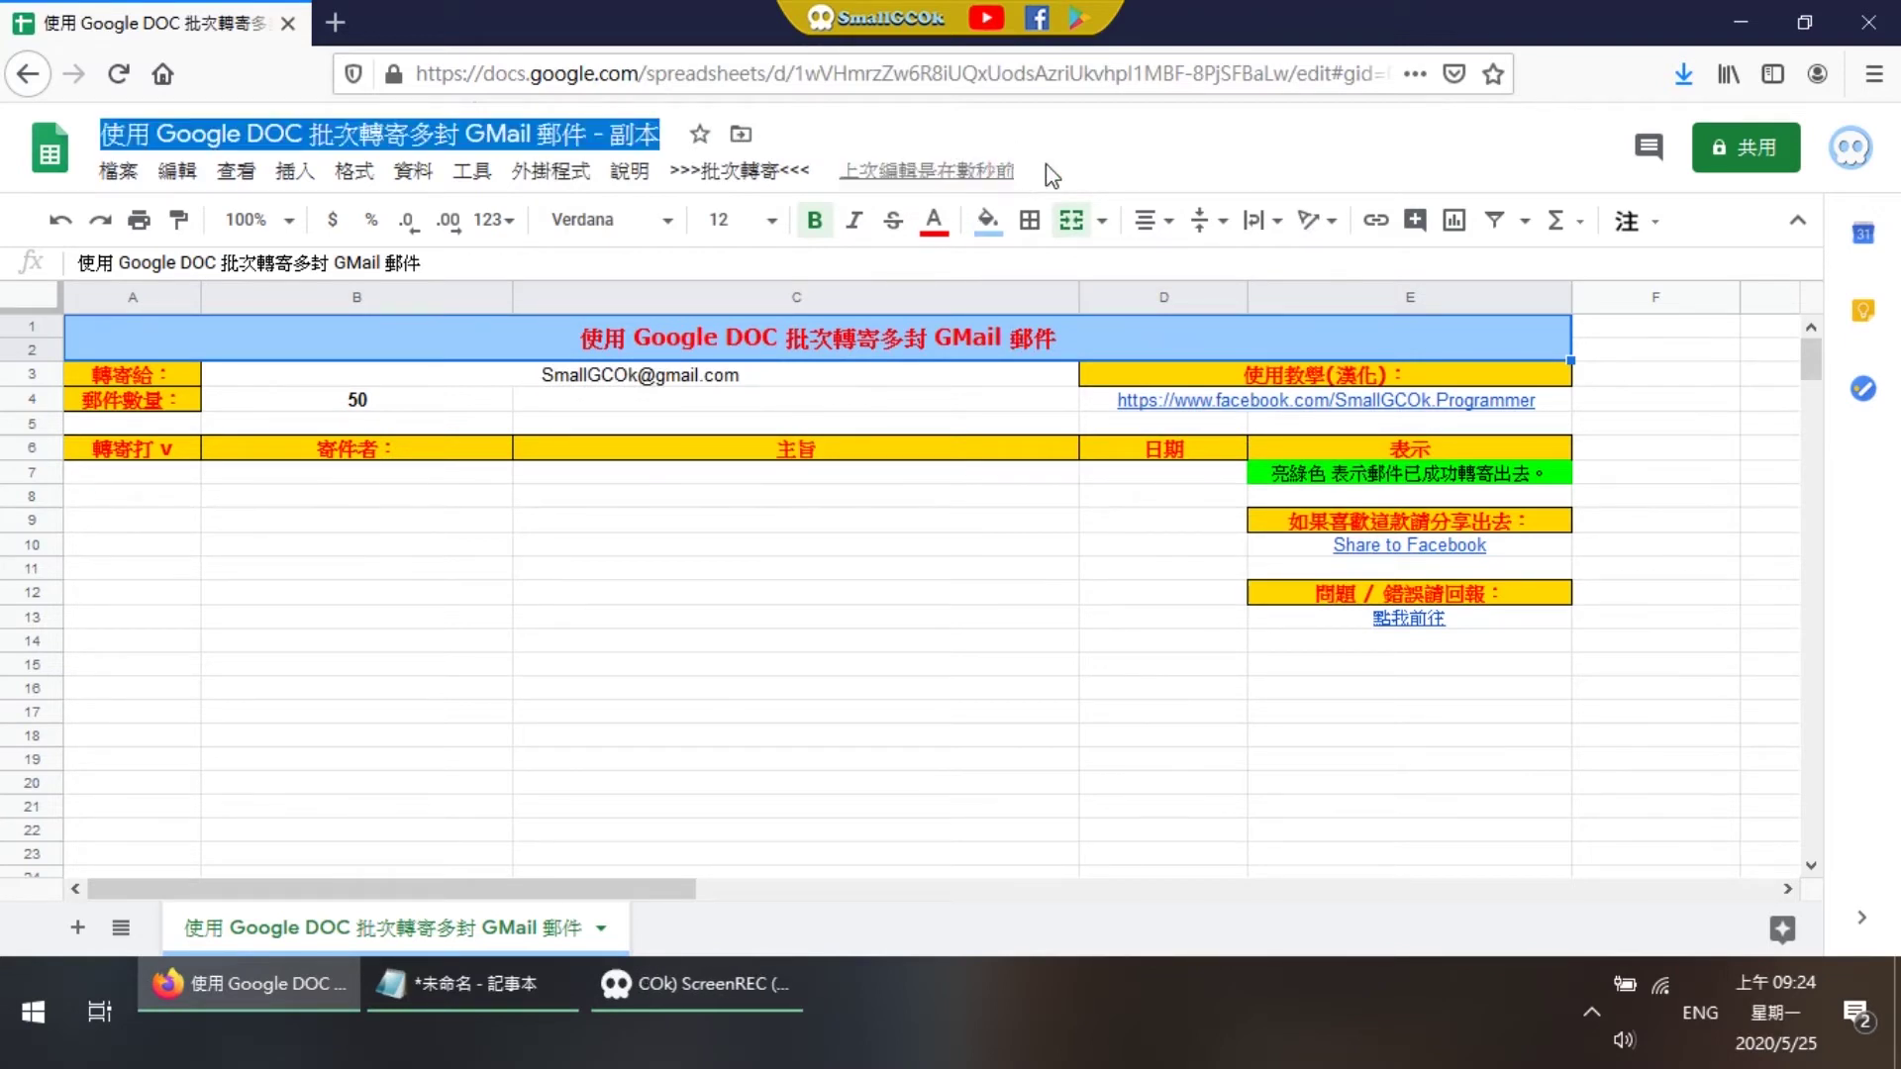
pyautogui.click(1179, 161)
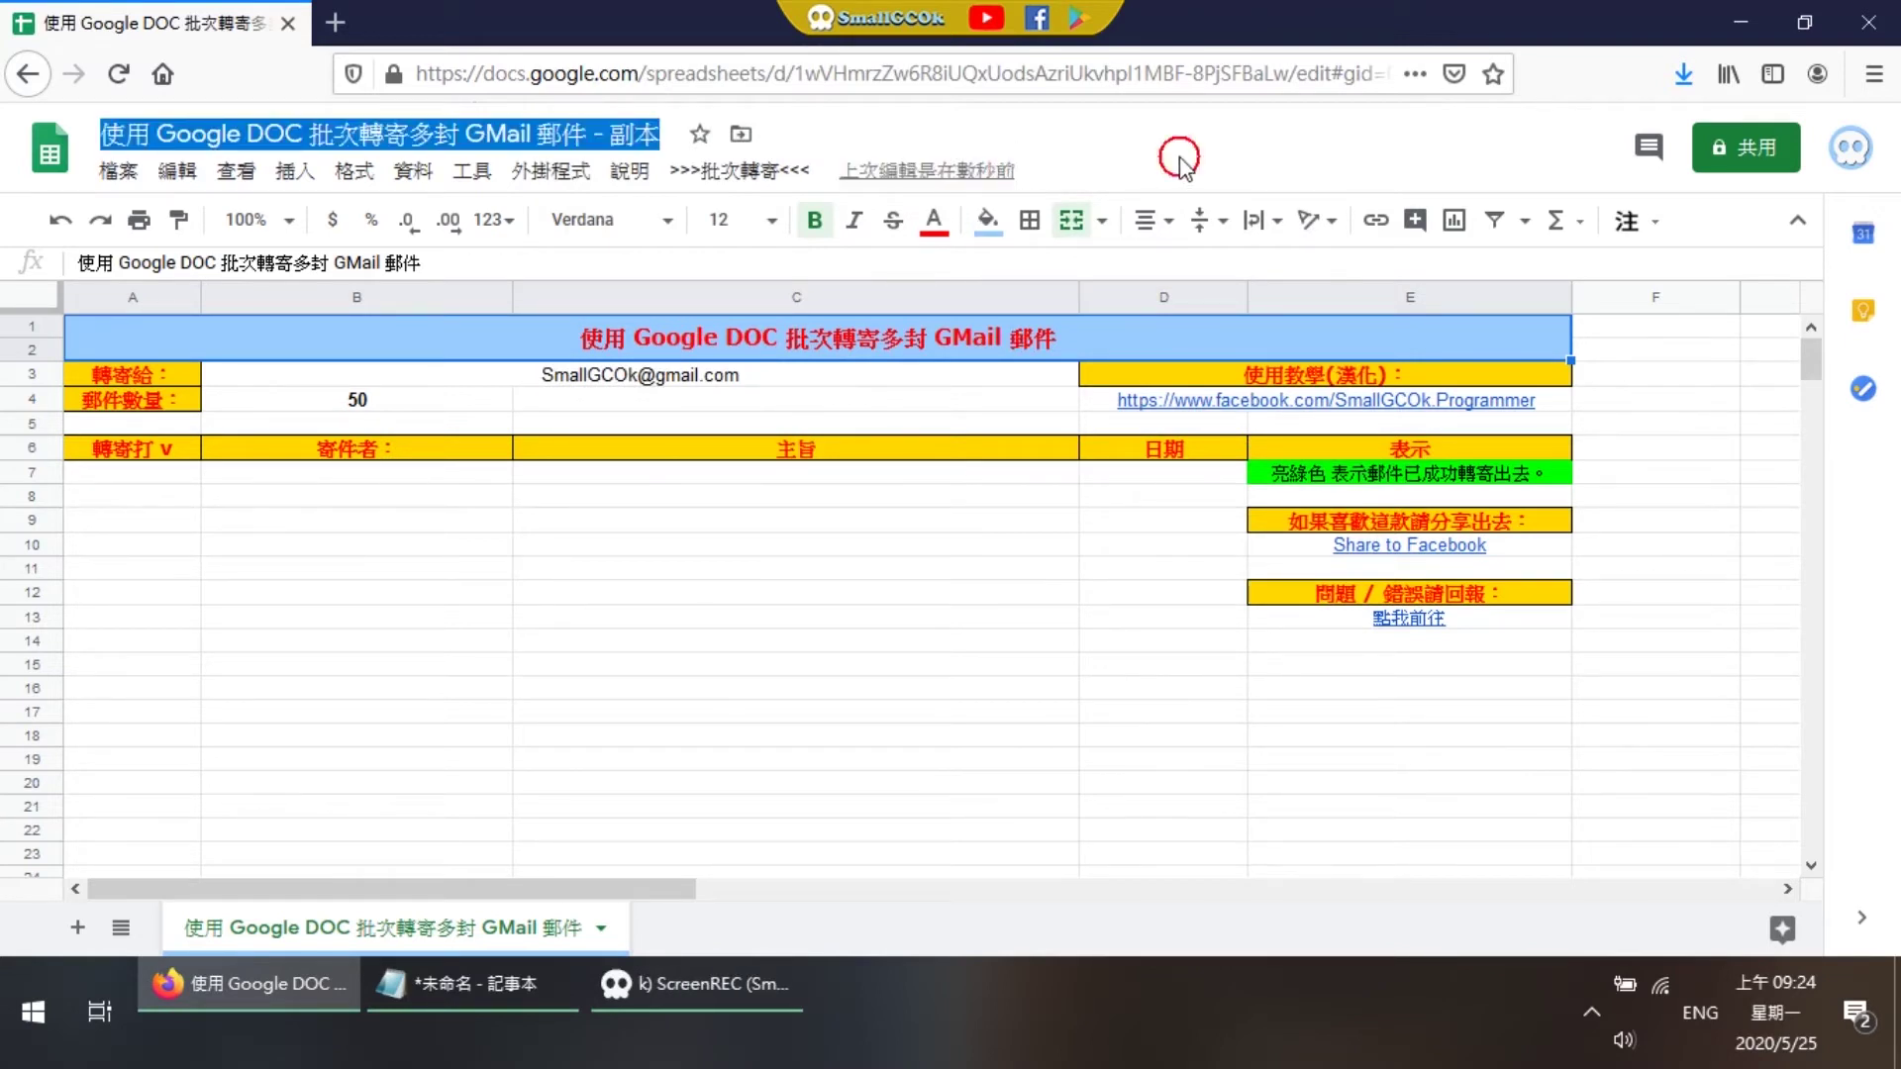
# Step: Run the batch-forwarding script's 取得郵件 command to load the Gmail messages into the sheet
pyautogui.click(781, 170)
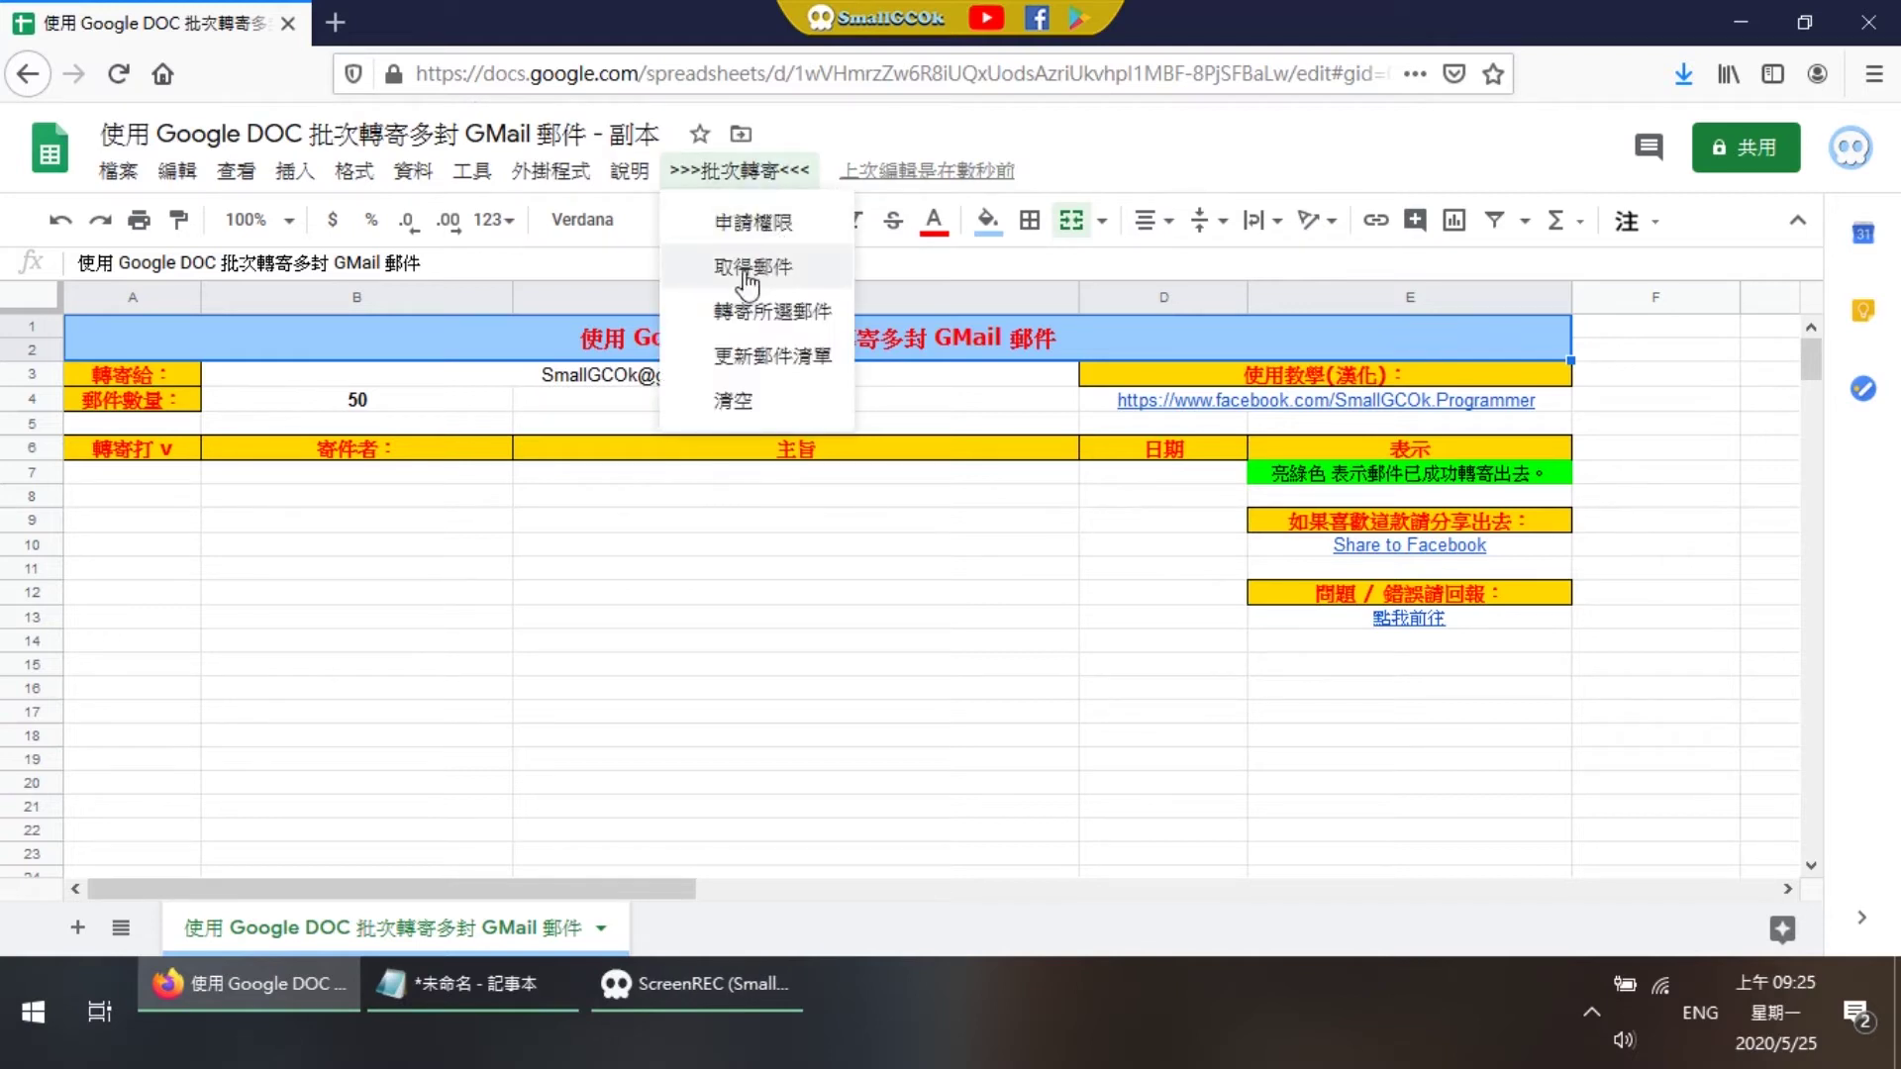
pyautogui.click(770, 243)
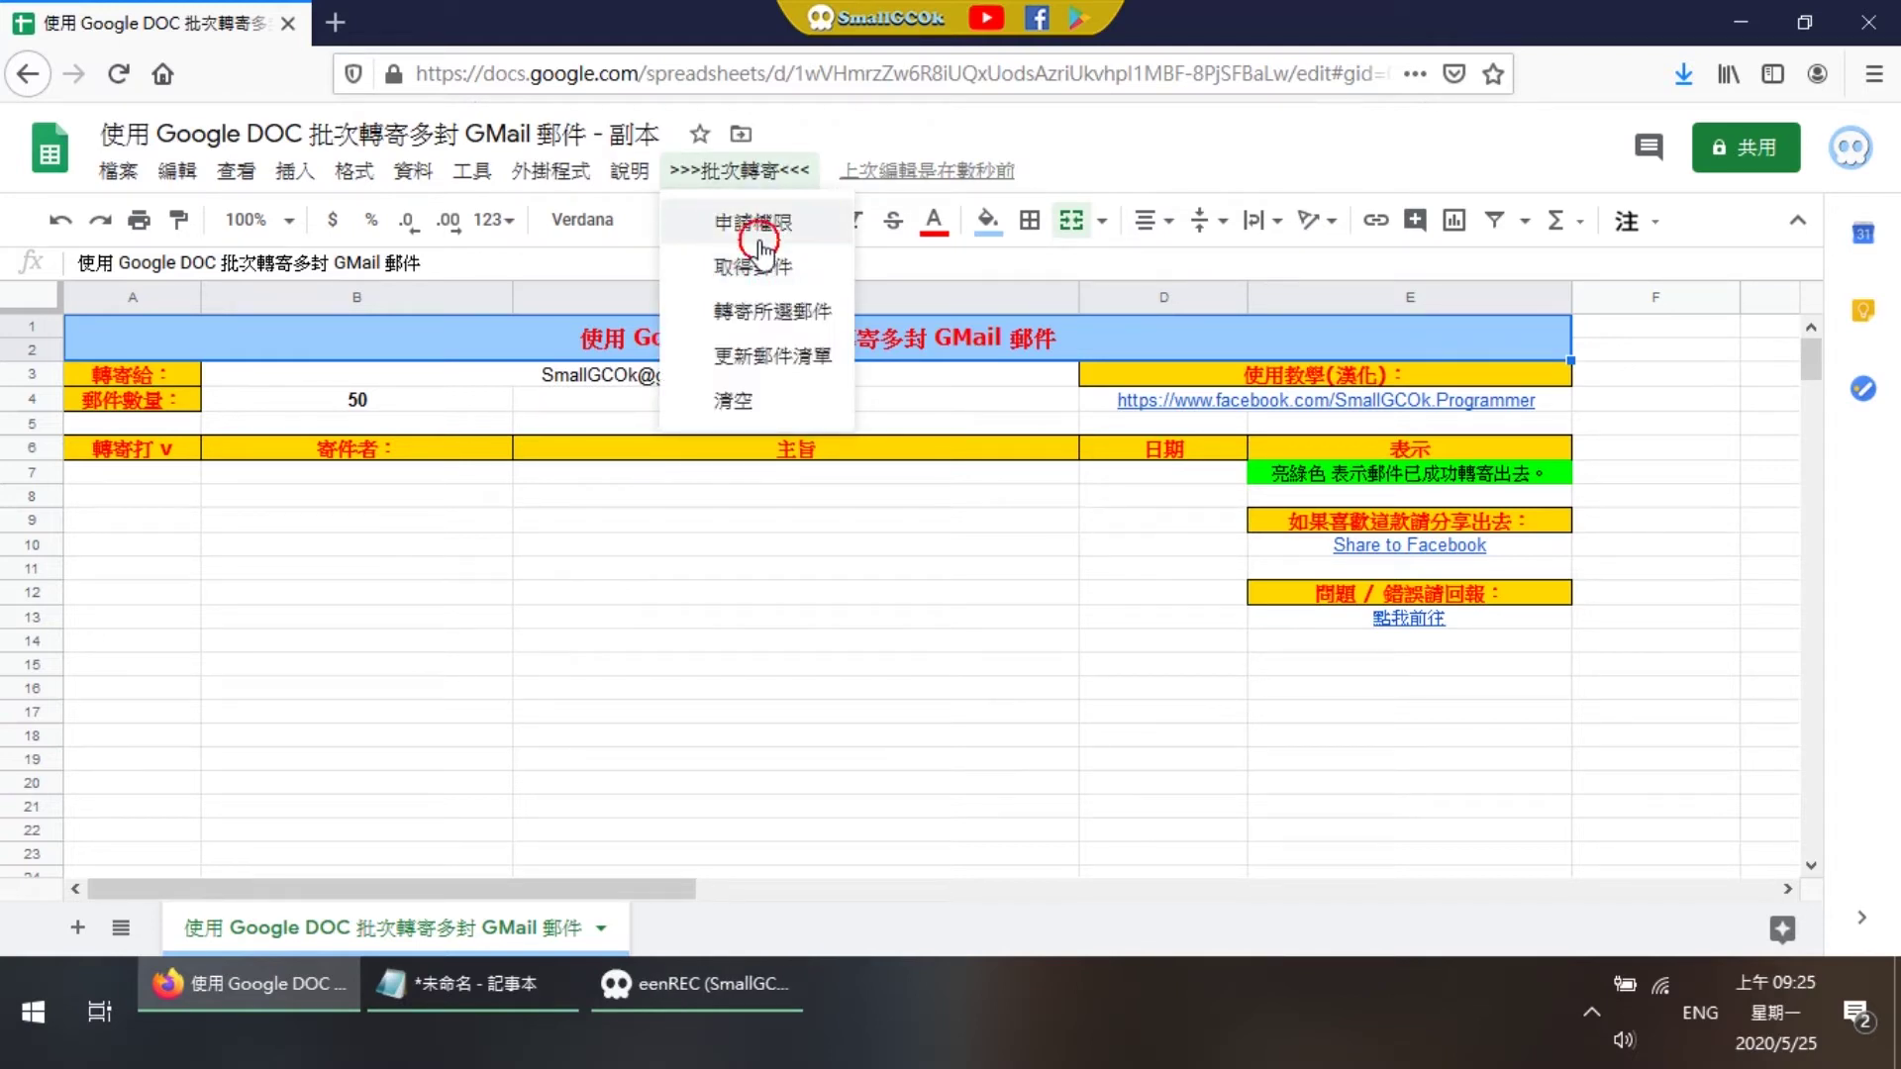
pyautogui.click(757, 265)
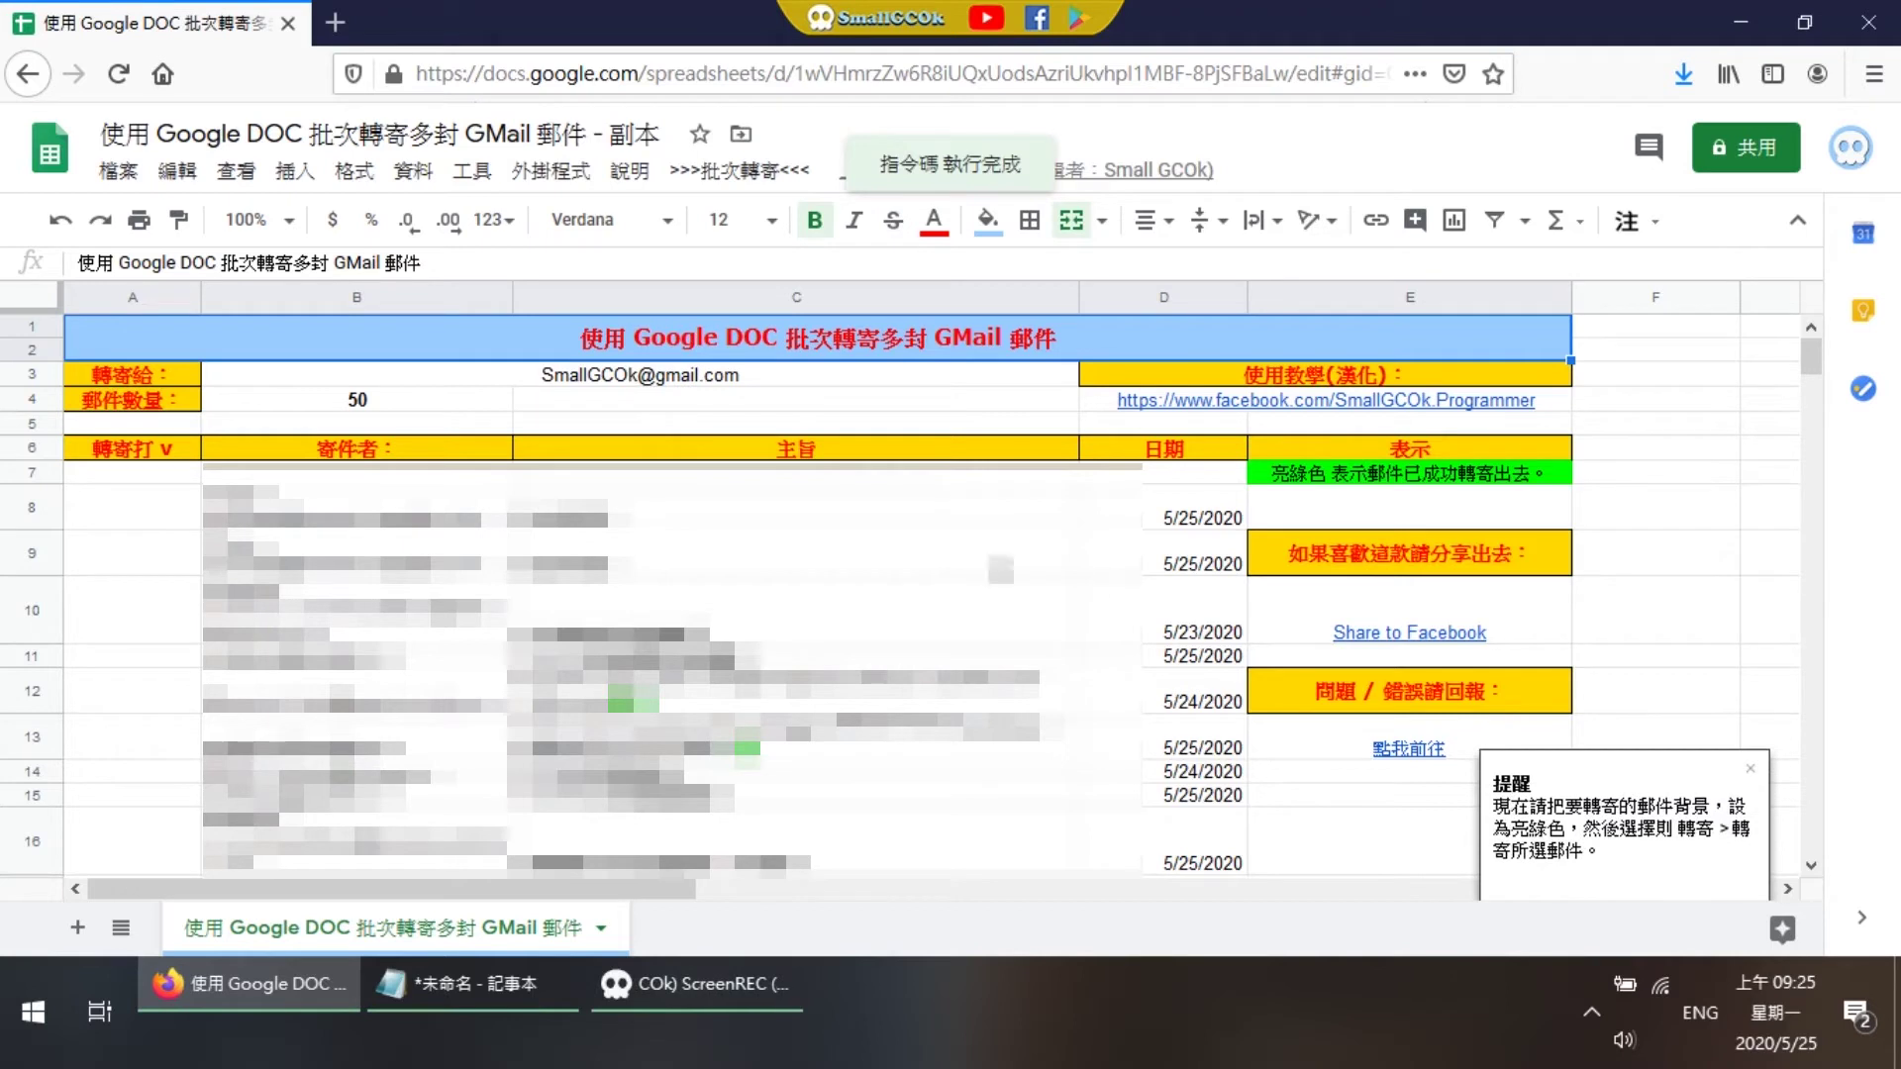
# Step: Look over the senders, subjects and dates of the loaded emails down to the end of the list
pyautogui.click(314, 495)
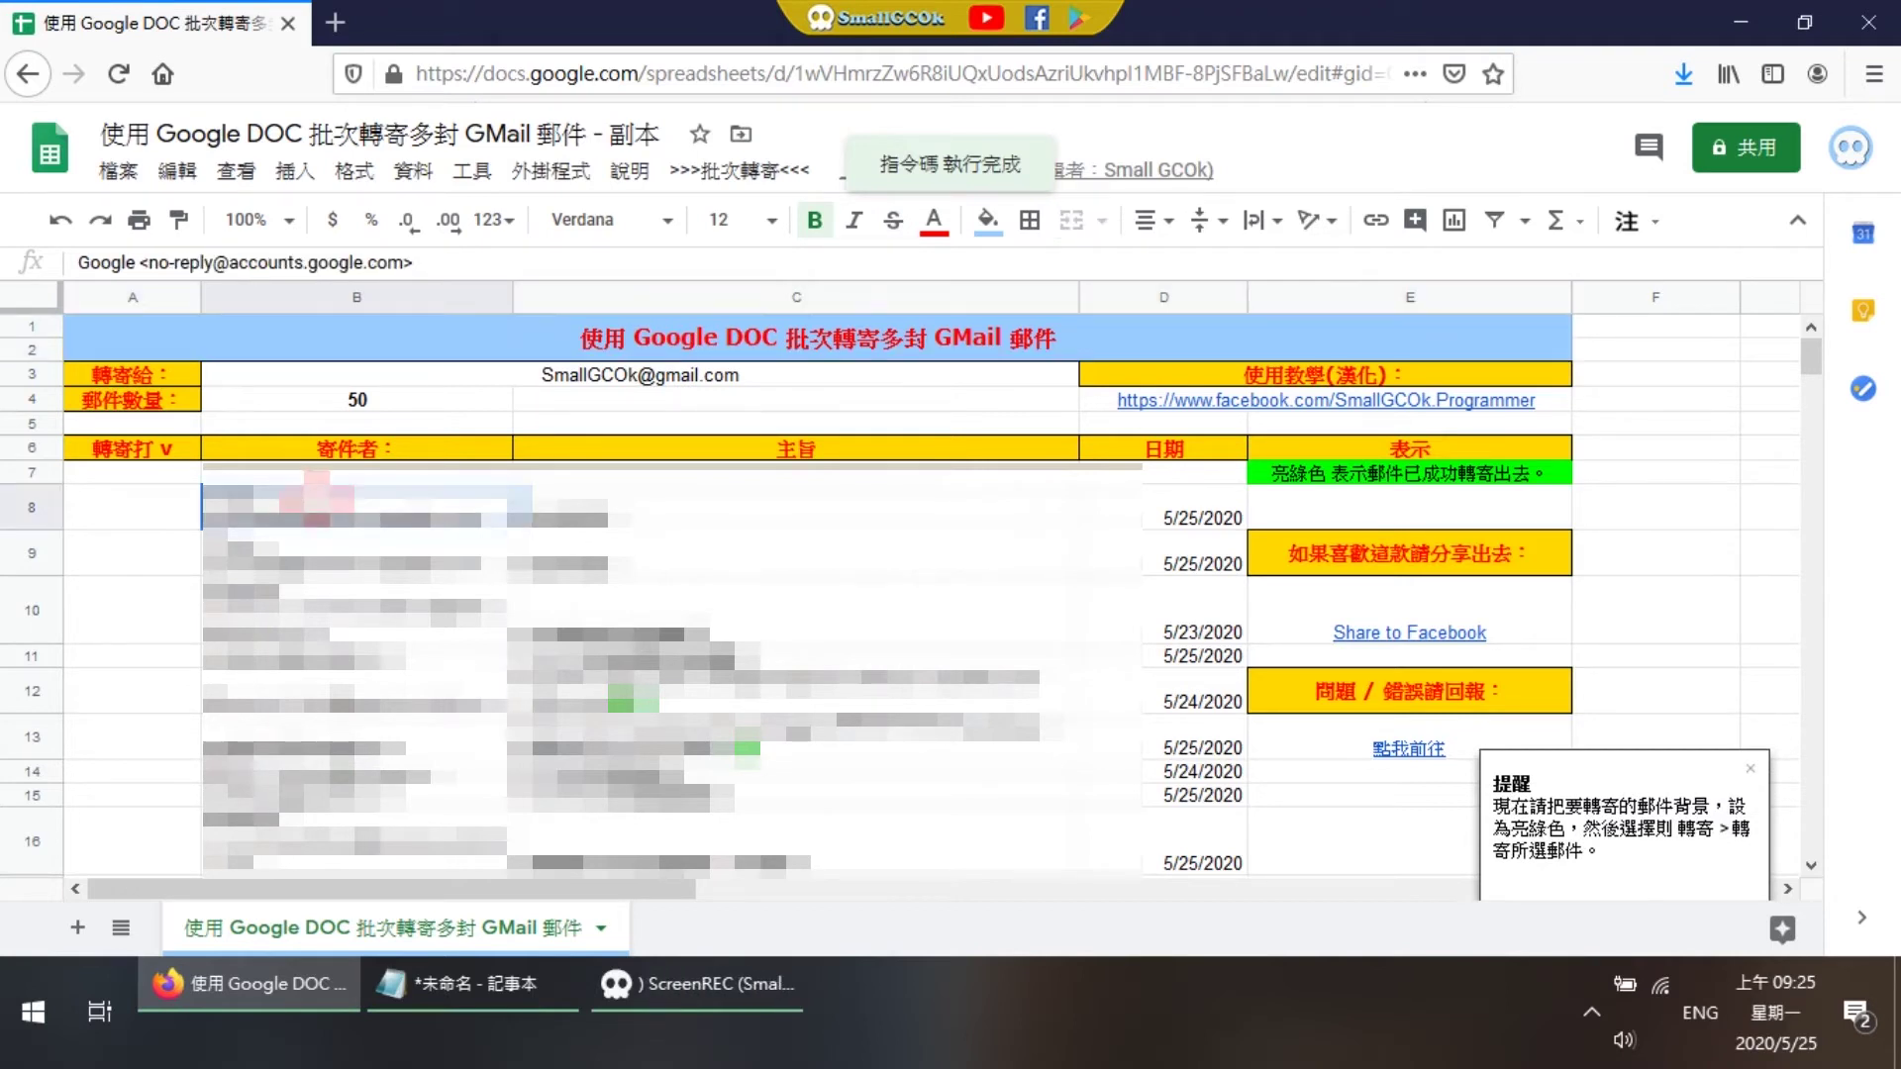
pyautogui.press('Right')
pyautogui.press('Left')
pyautogui.press('Down')
pyautogui.press('Right')
pyautogui.press('Down')
pyautogui.press('Left')
pyautogui.press('Right')
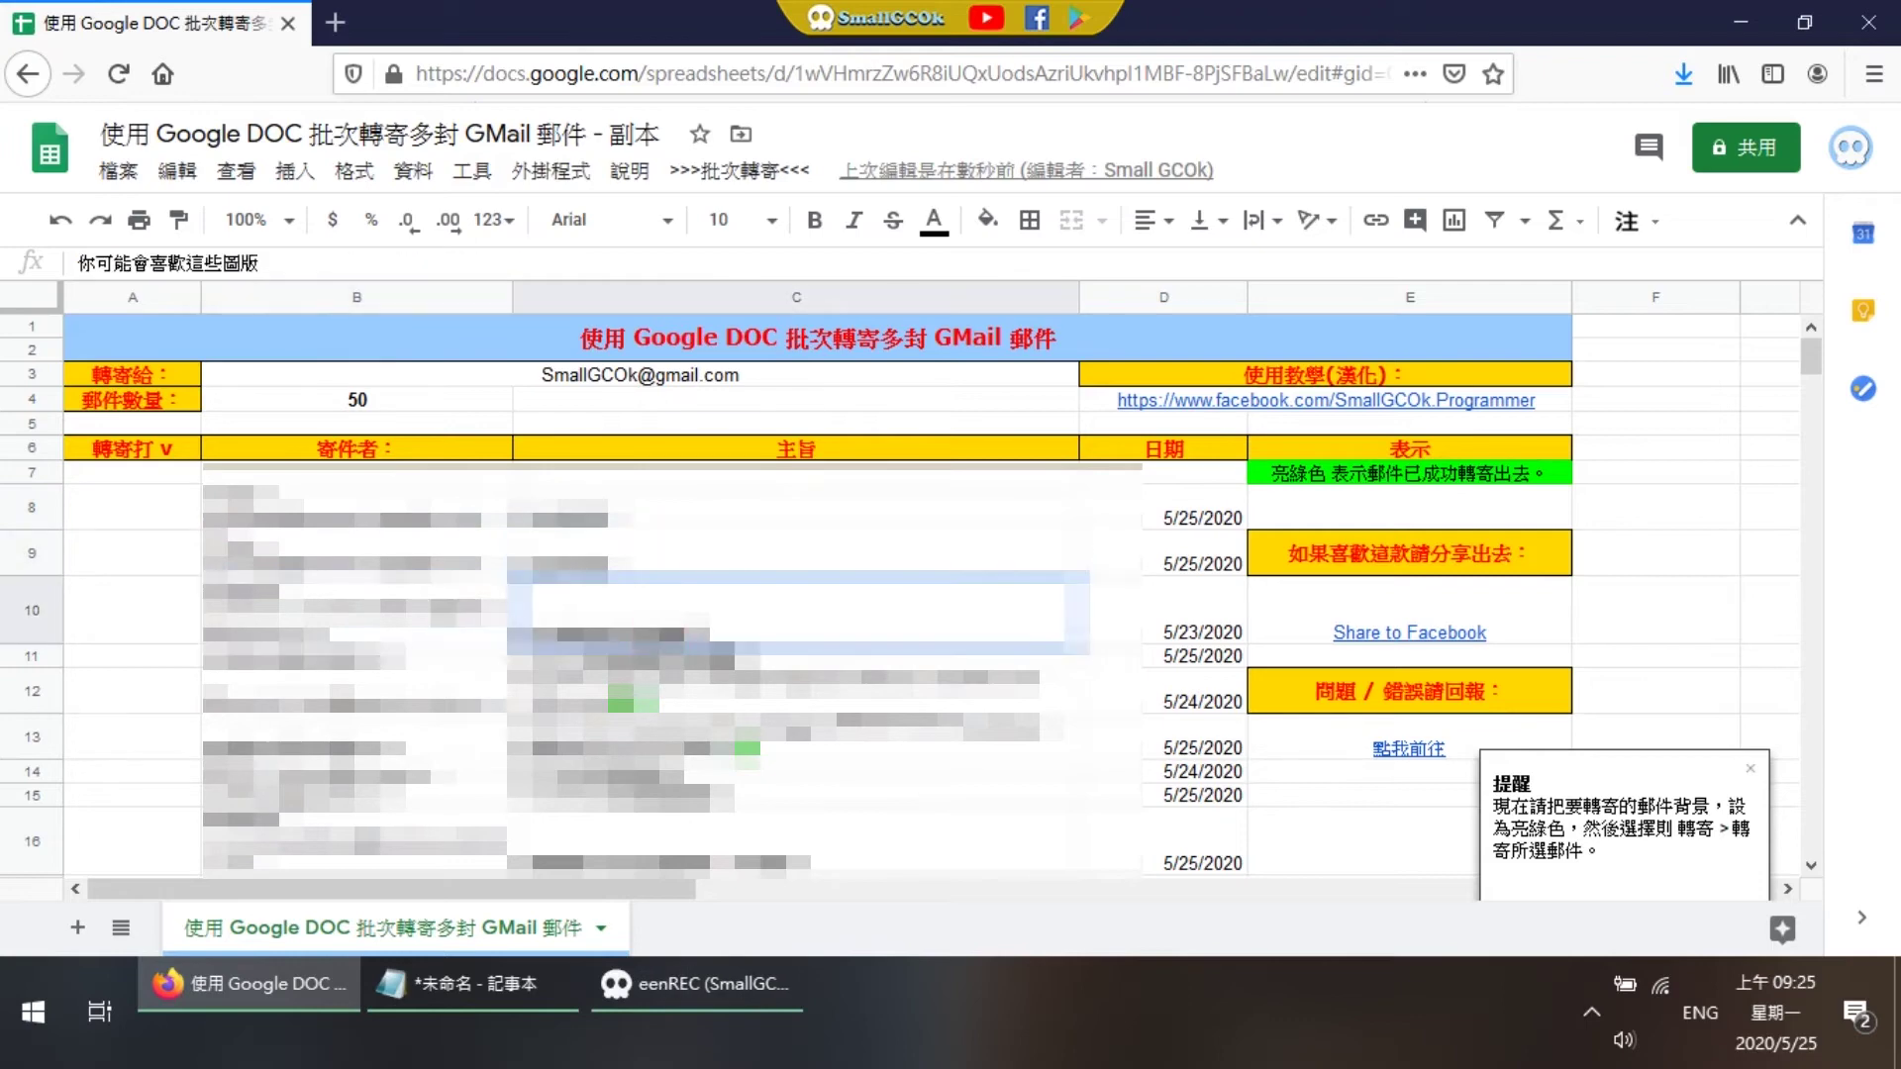
pyautogui.scroll(-2, 900, 594)
pyautogui.scroll(-8, 644, 594)
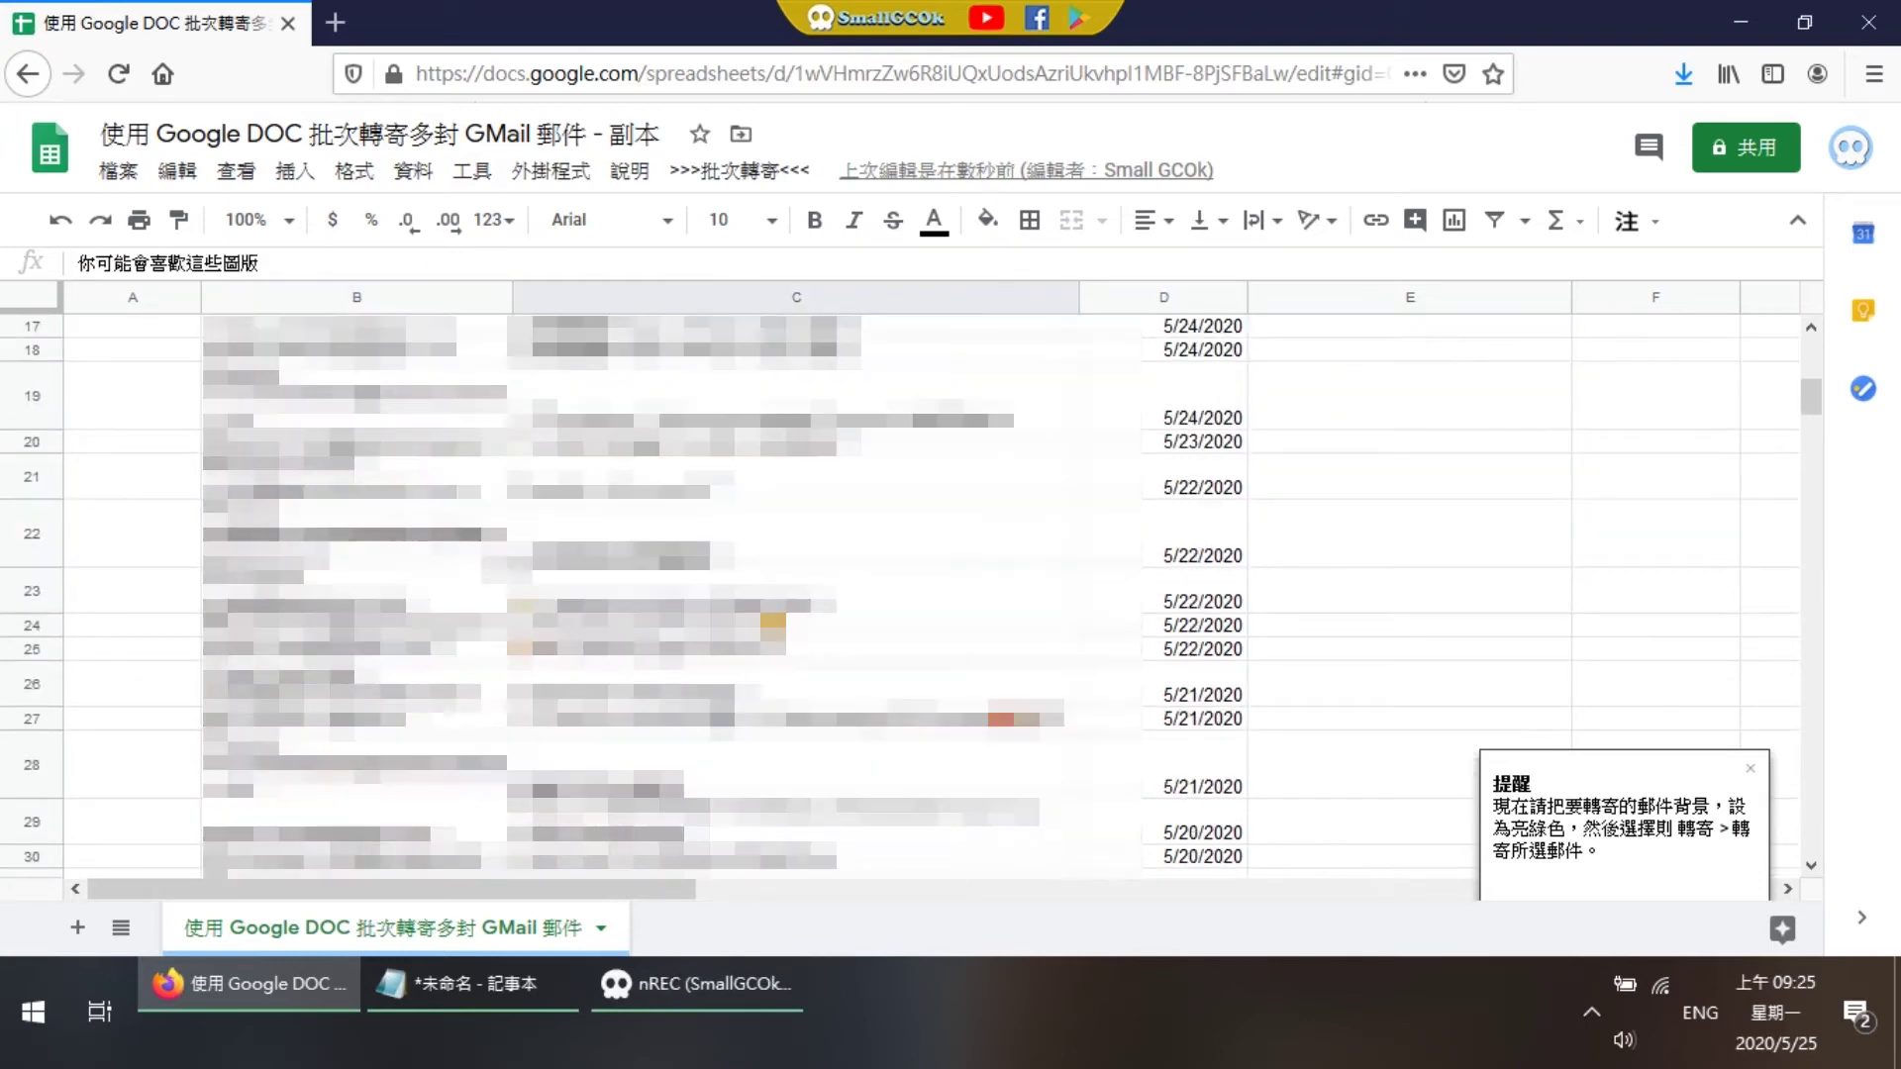
pyautogui.scroll(-8, 900, 594)
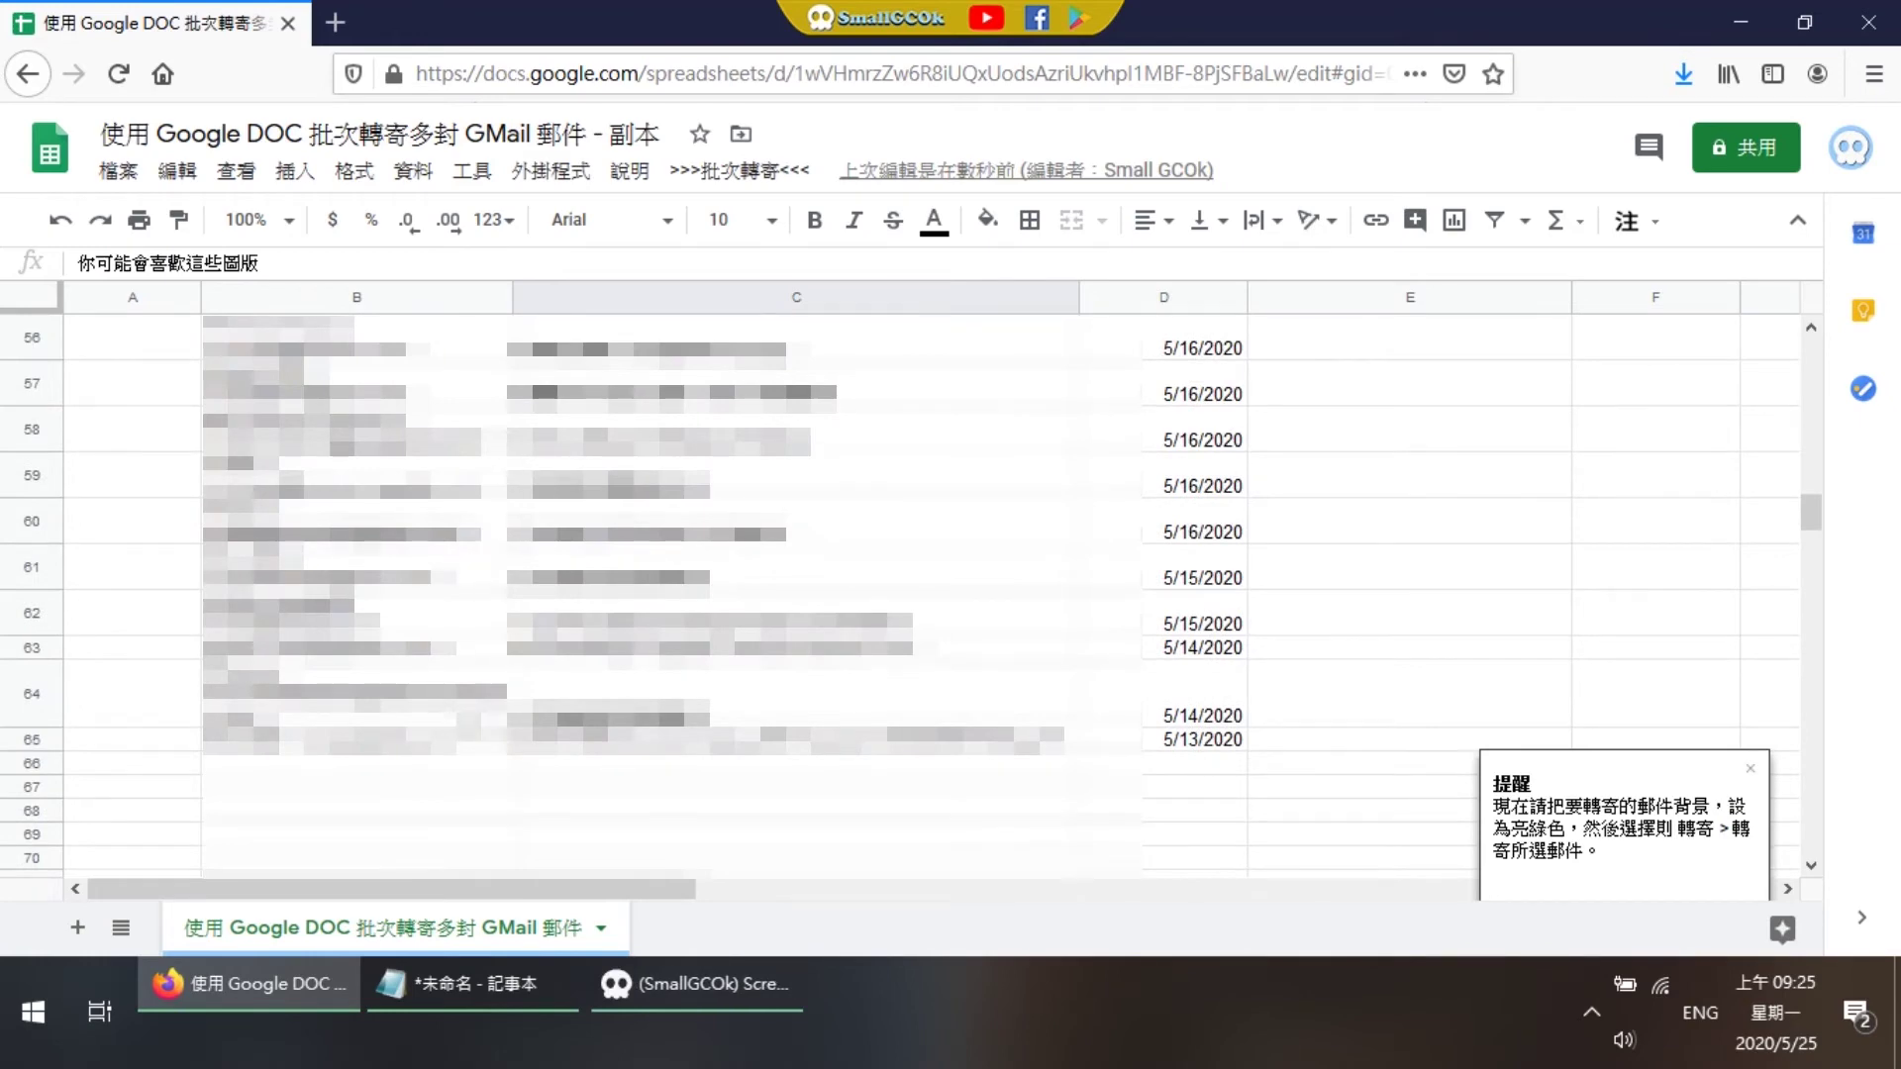
pyautogui.scroll(9, 900, 594)
pyautogui.scroll(9, 900, 594)
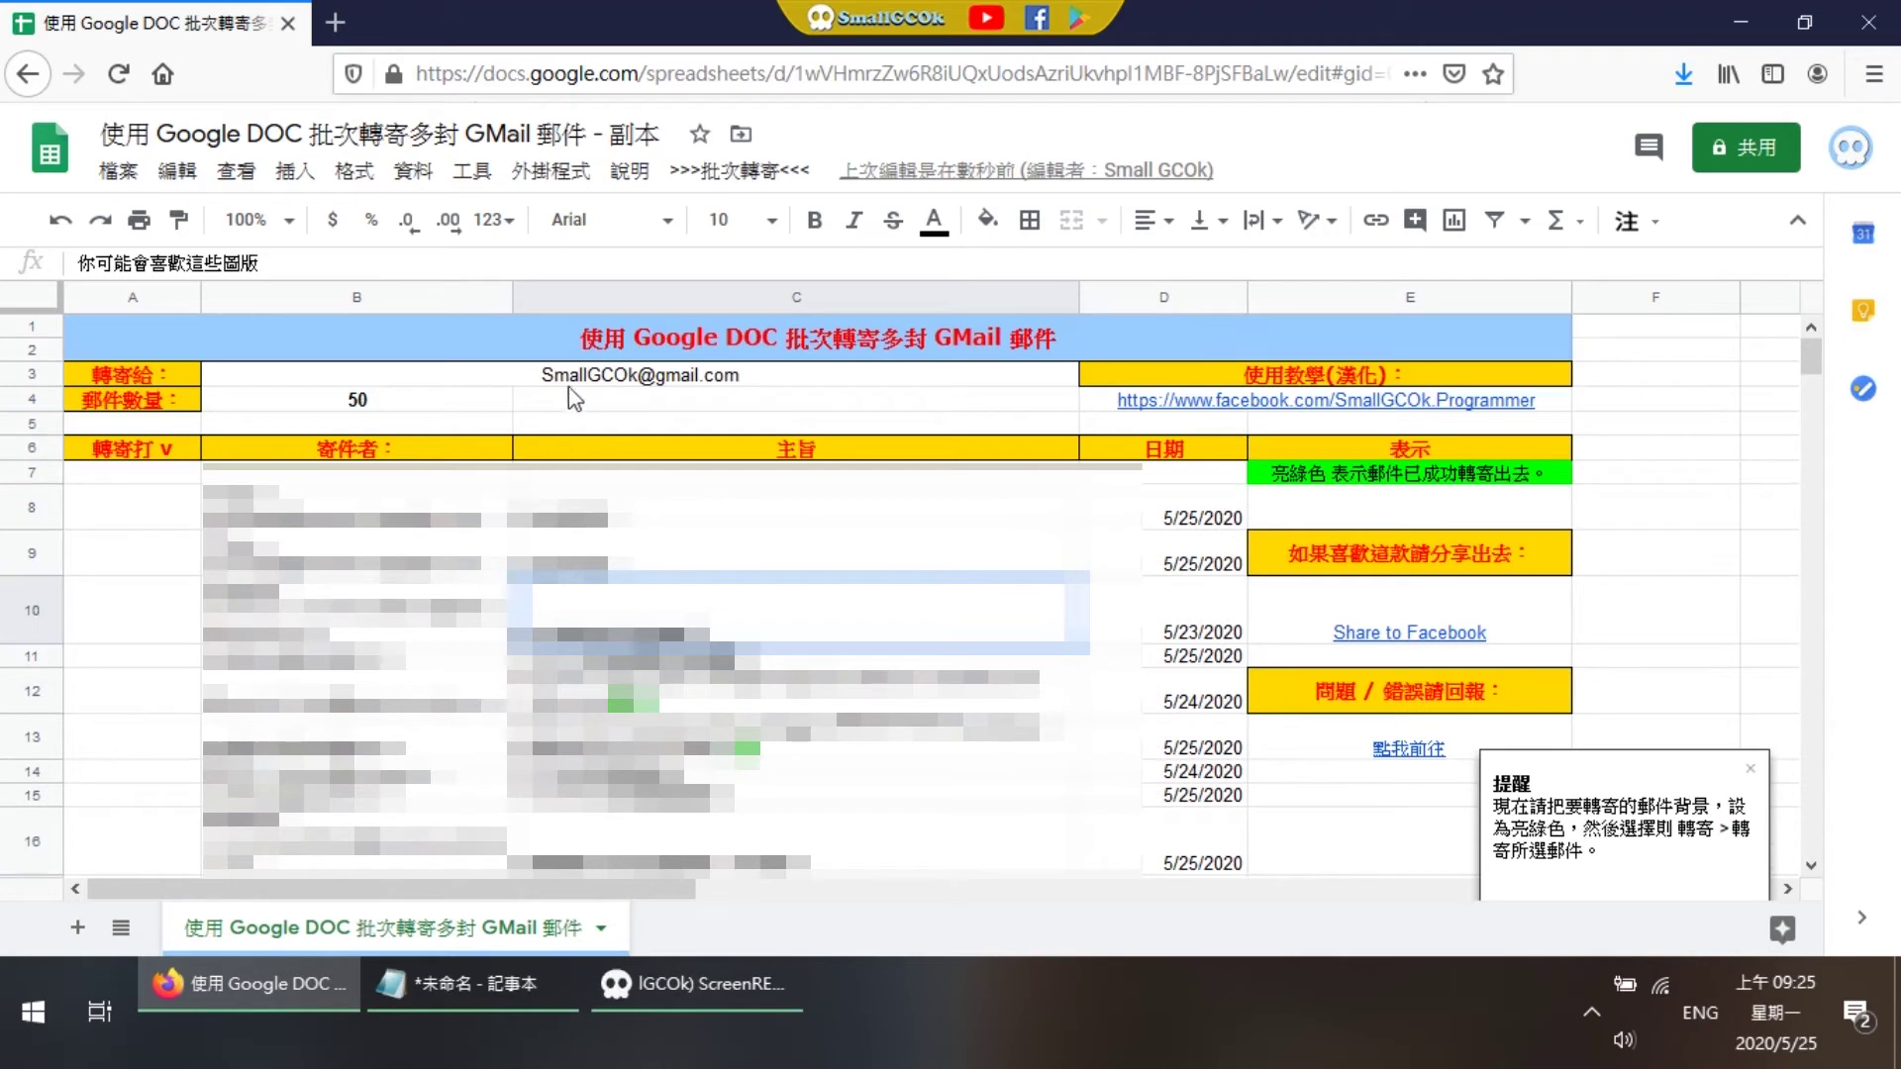
# Step: Mark the emails in rows 10, 14, 8 and 17 for forwarding with a v in the 轉寄打 v column
pyautogui.click(144, 451)
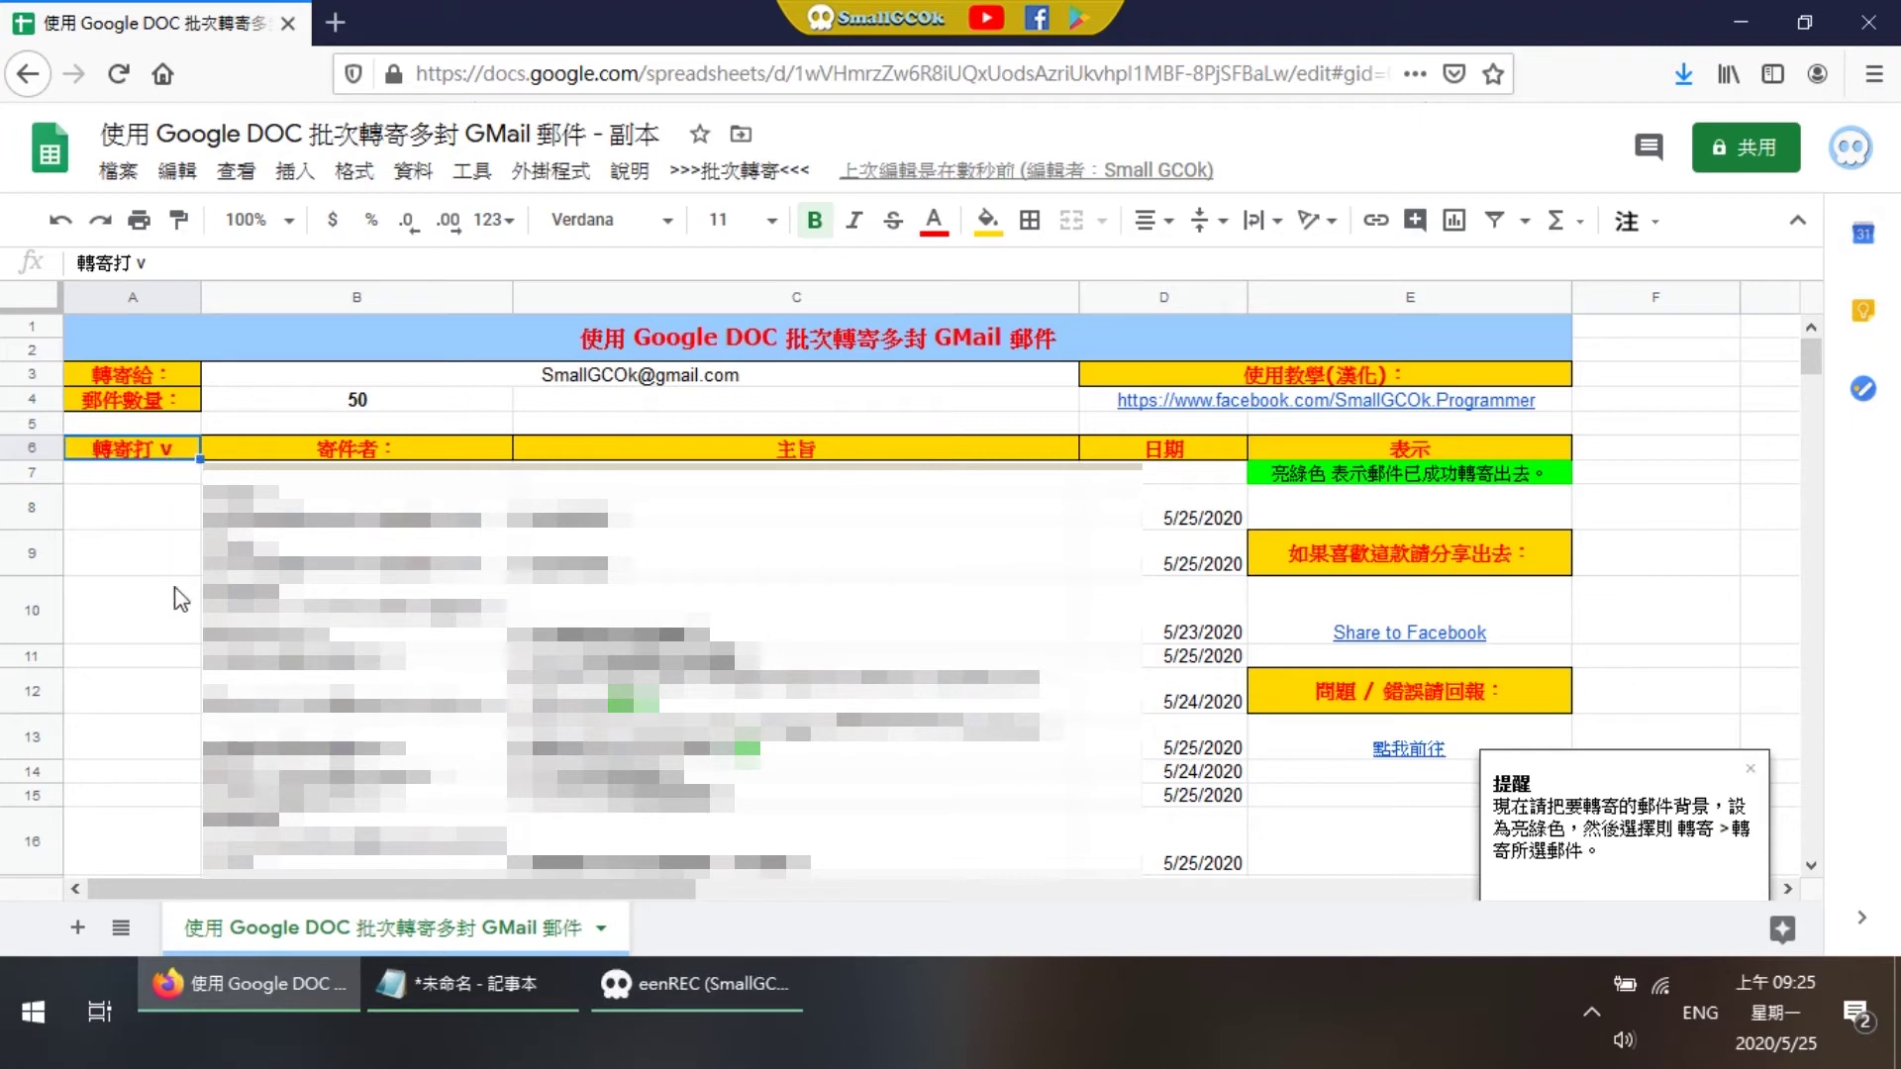
pyautogui.click(143, 602)
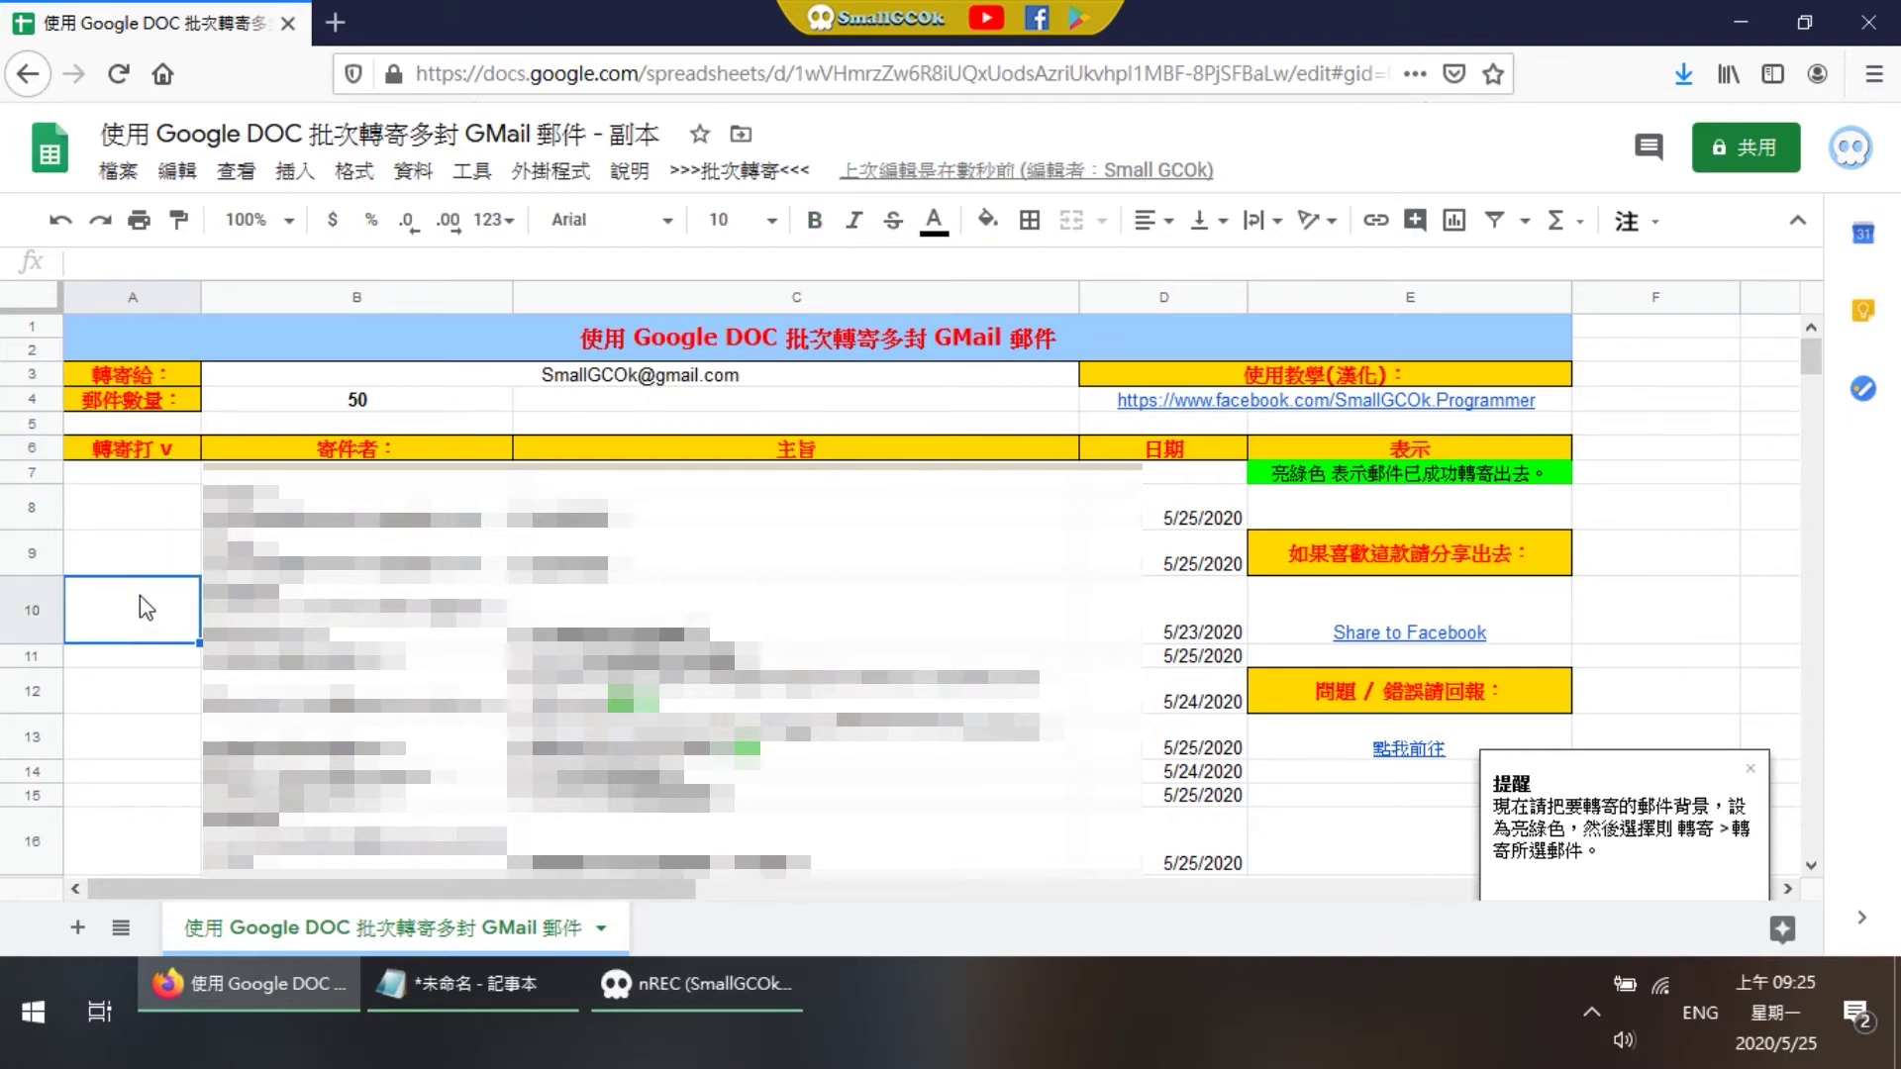
pyautogui.write('v')
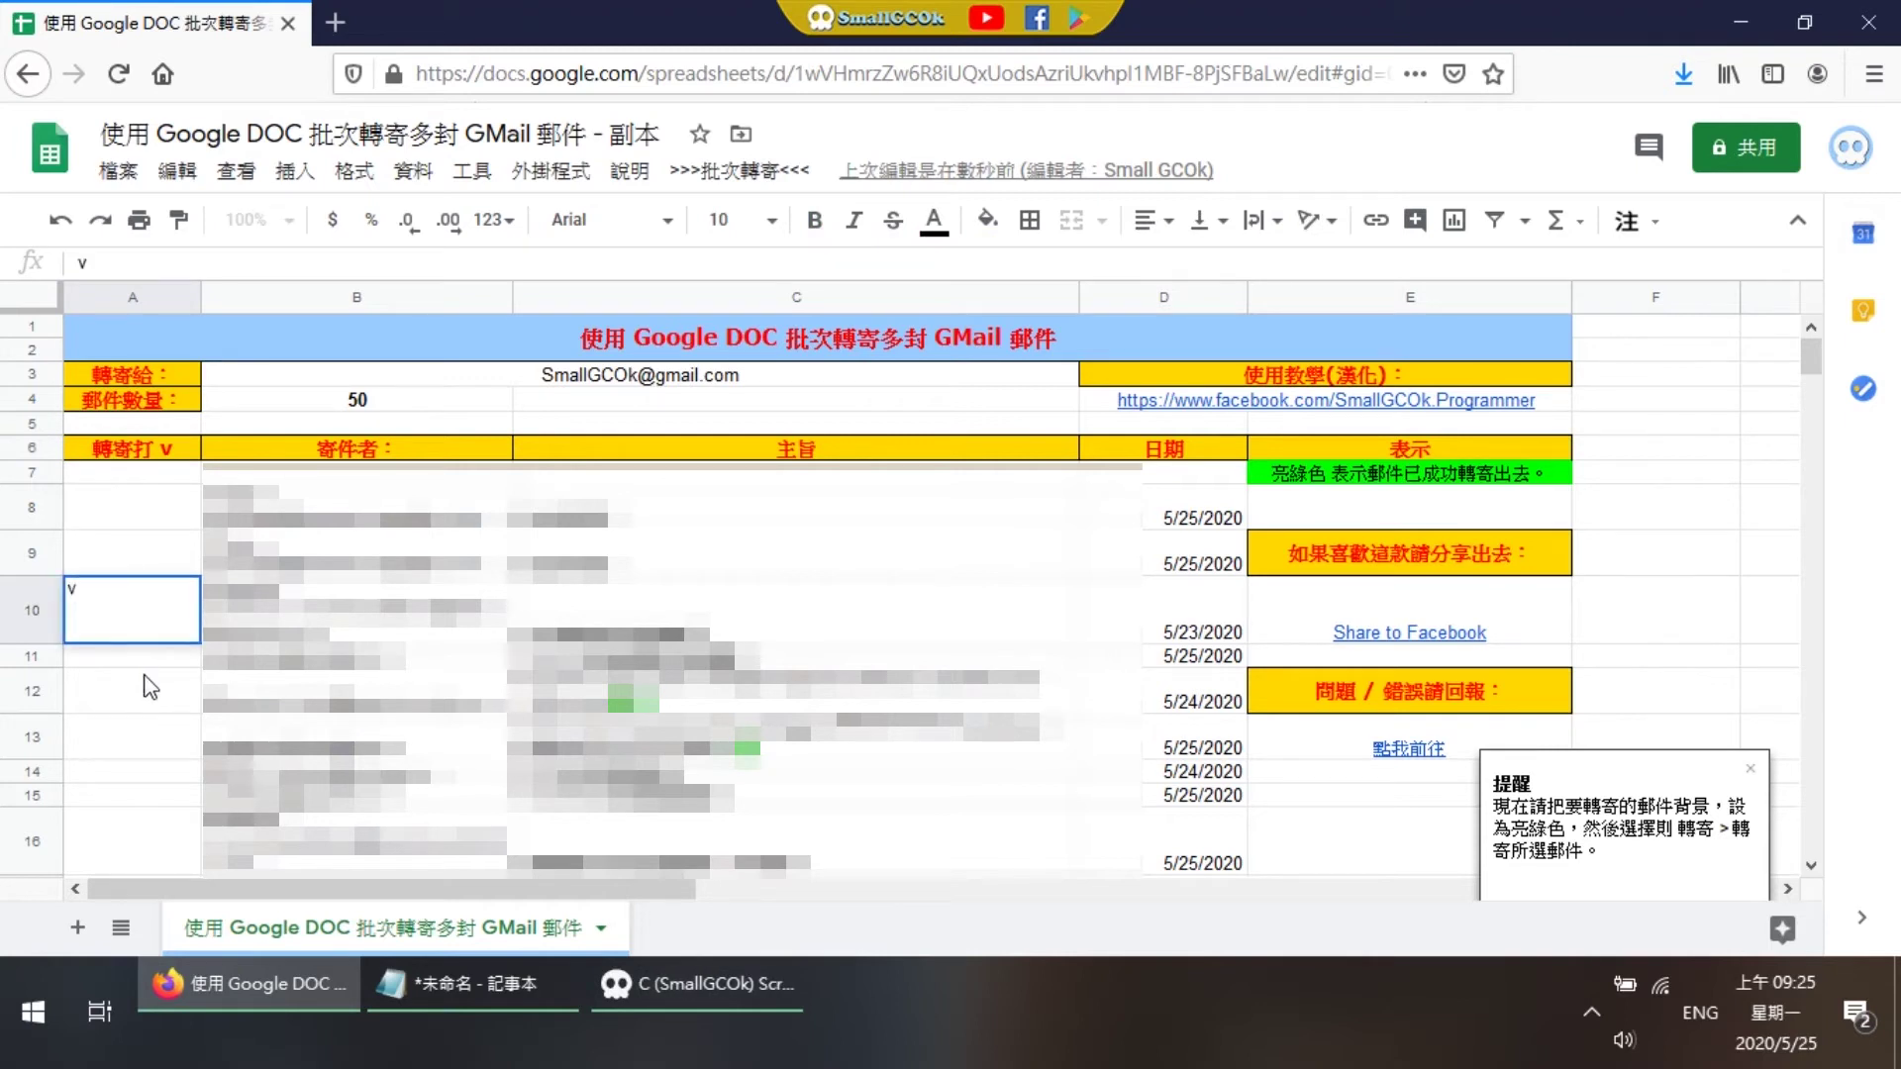
pyautogui.click(153, 704)
pyautogui.scroll(-3, 139, 753)
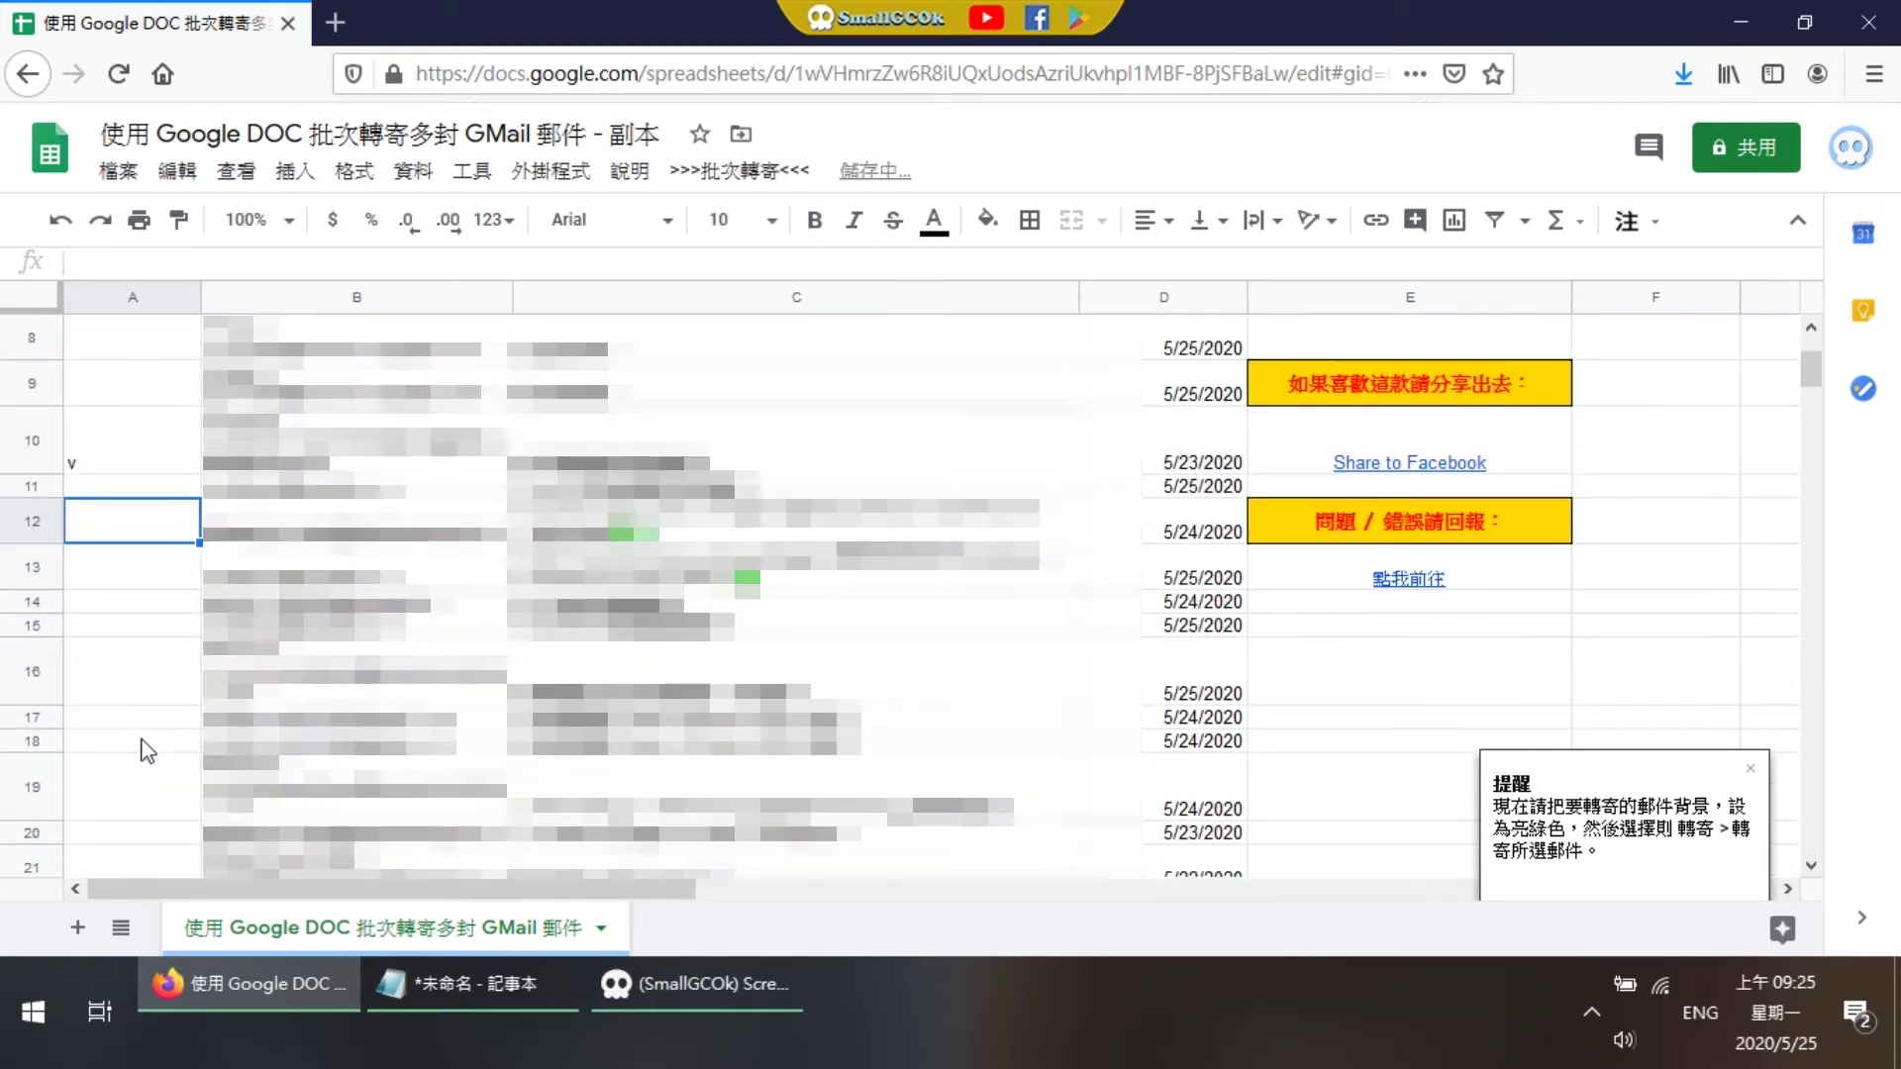
pyautogui.click(150, 611)
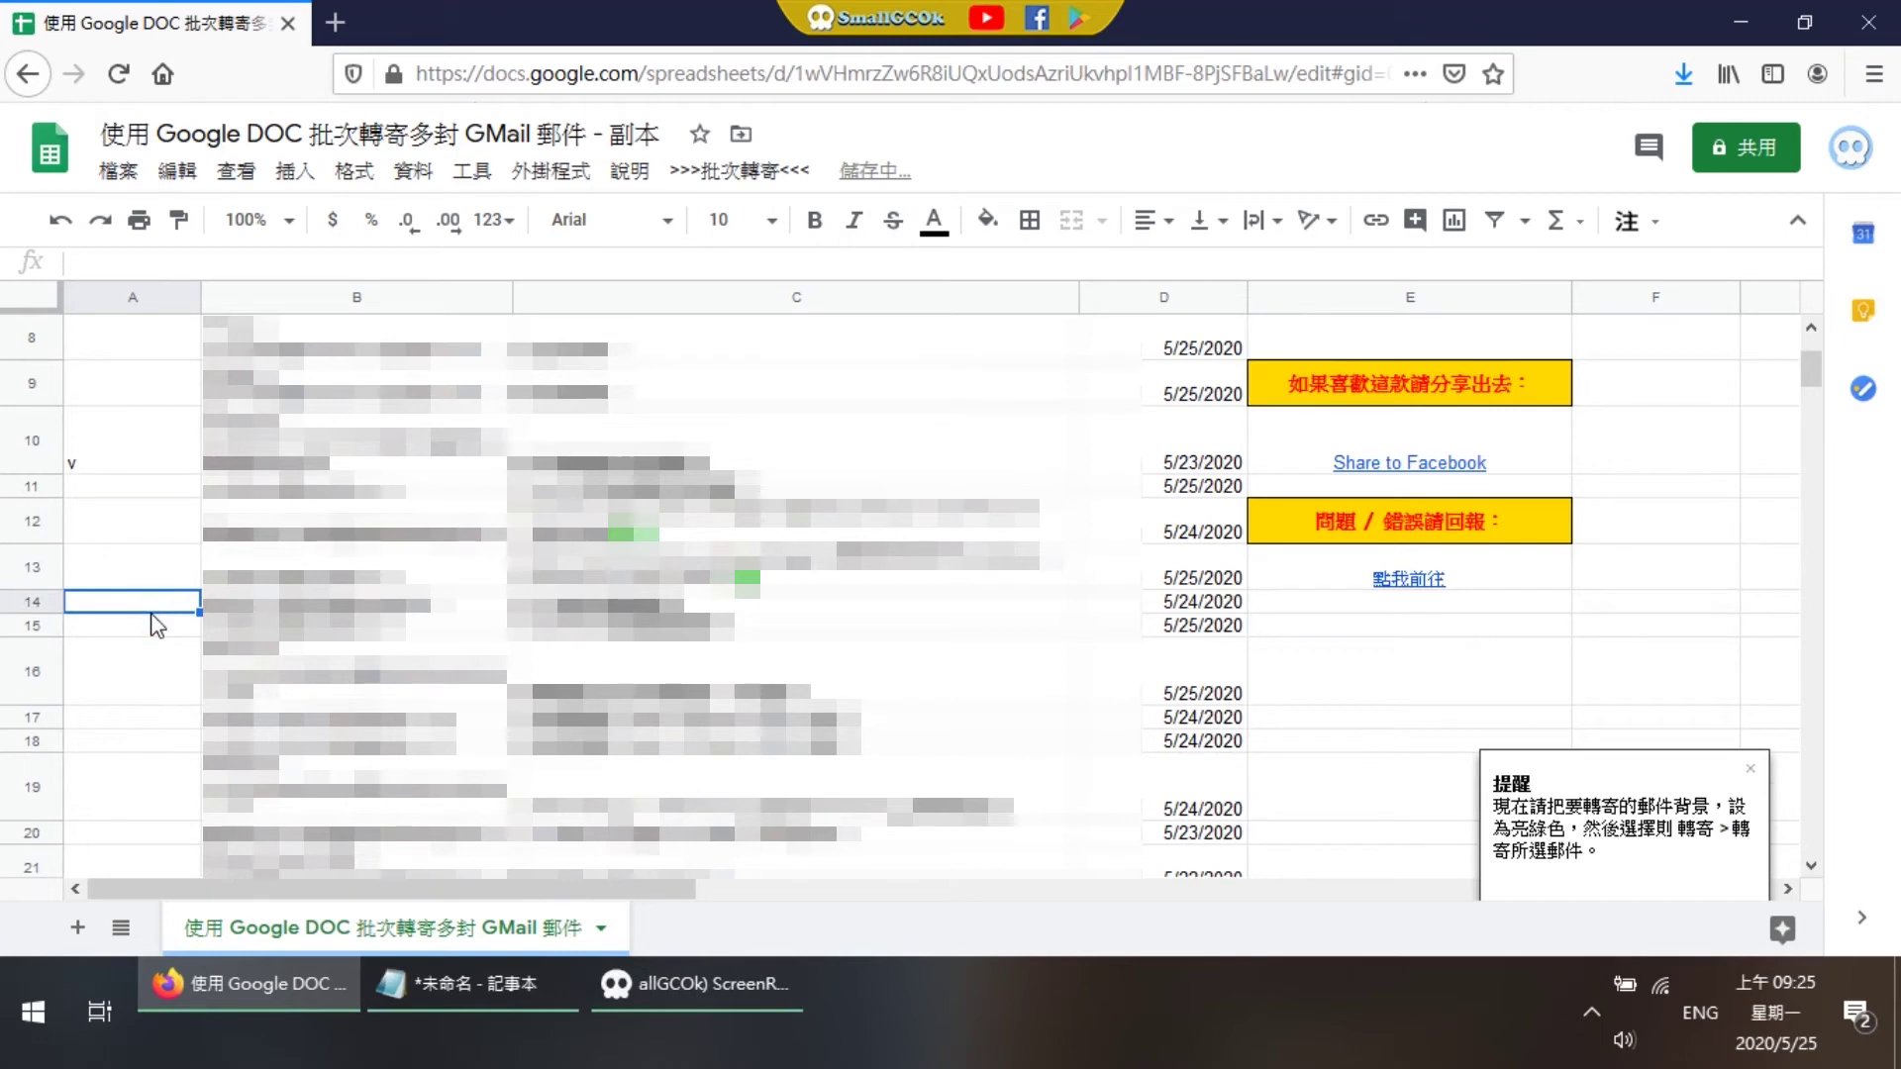
pyautogui.write('v')
pyautogui.click(157, 516)
pyautogui.write('v')
pyautogui.scroll(-2, 163, 733)
pyautogui.click(162, 722)
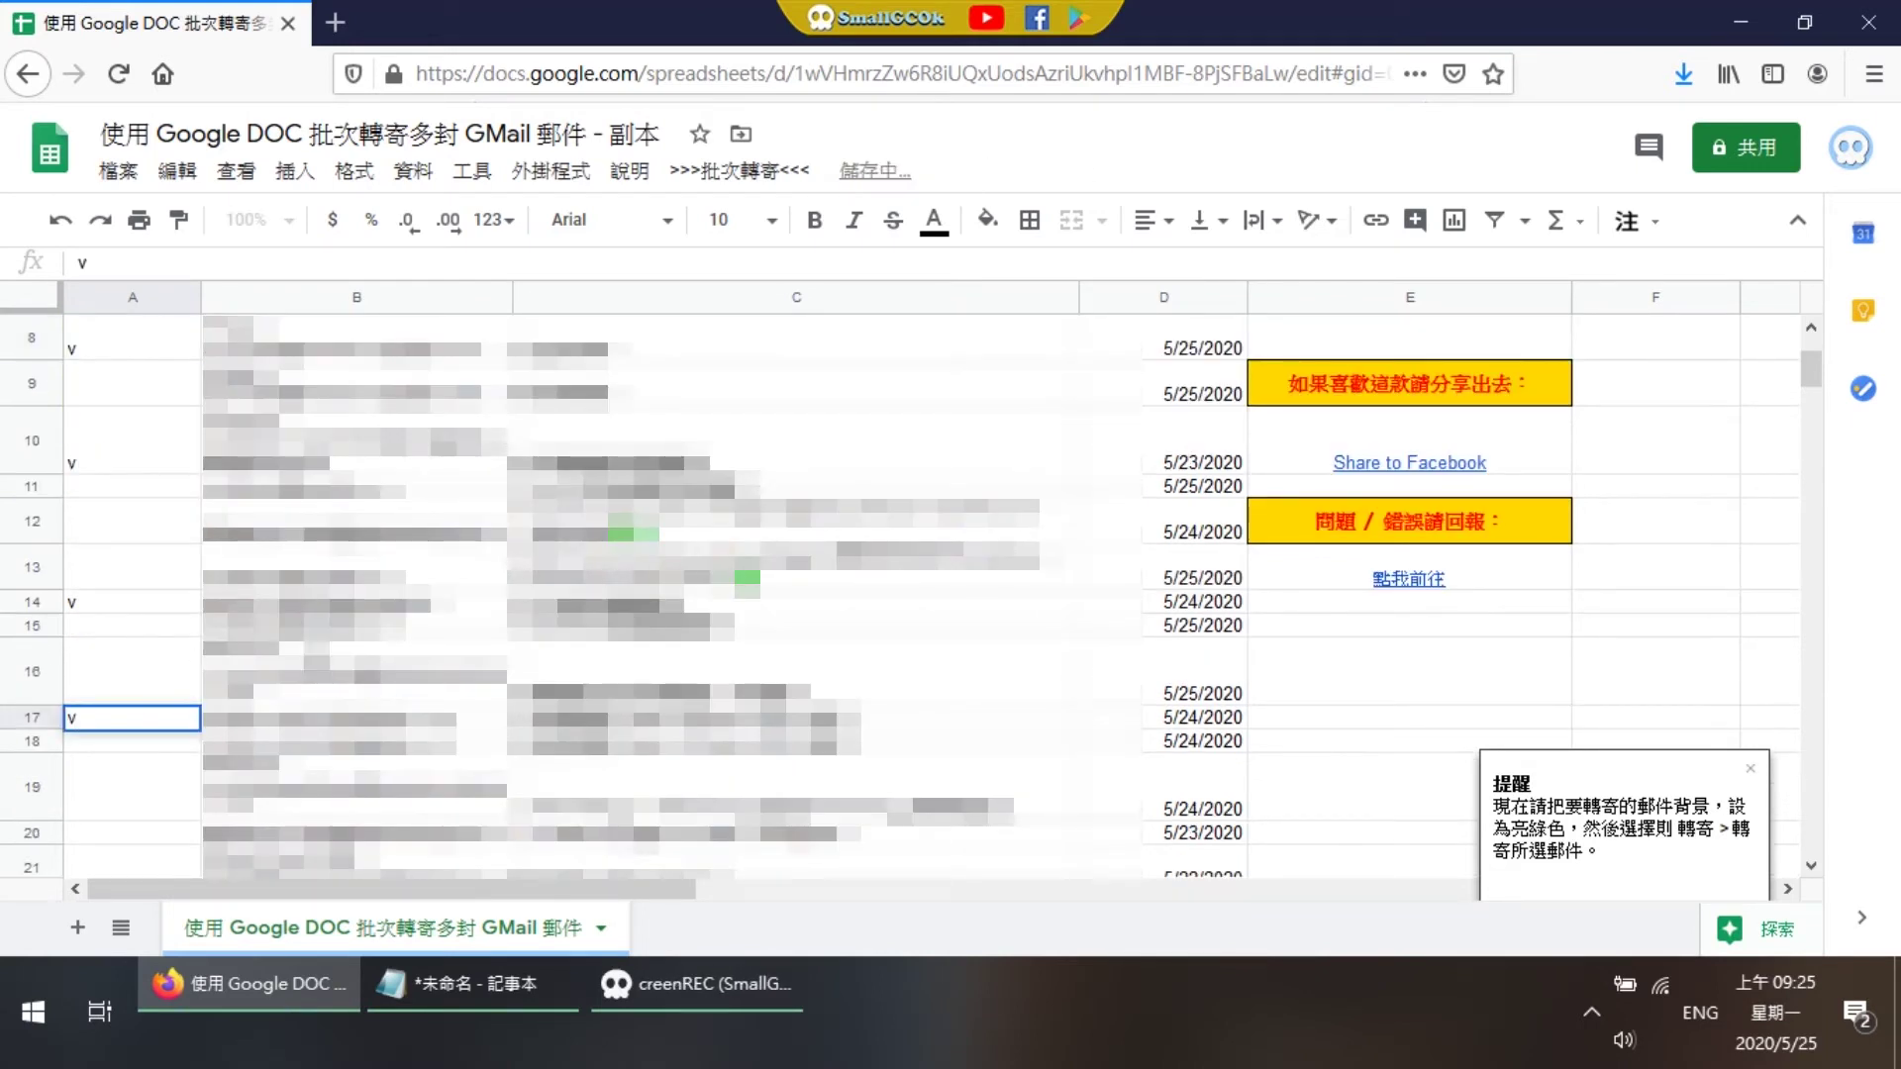
pyautogui.click(416, 656)
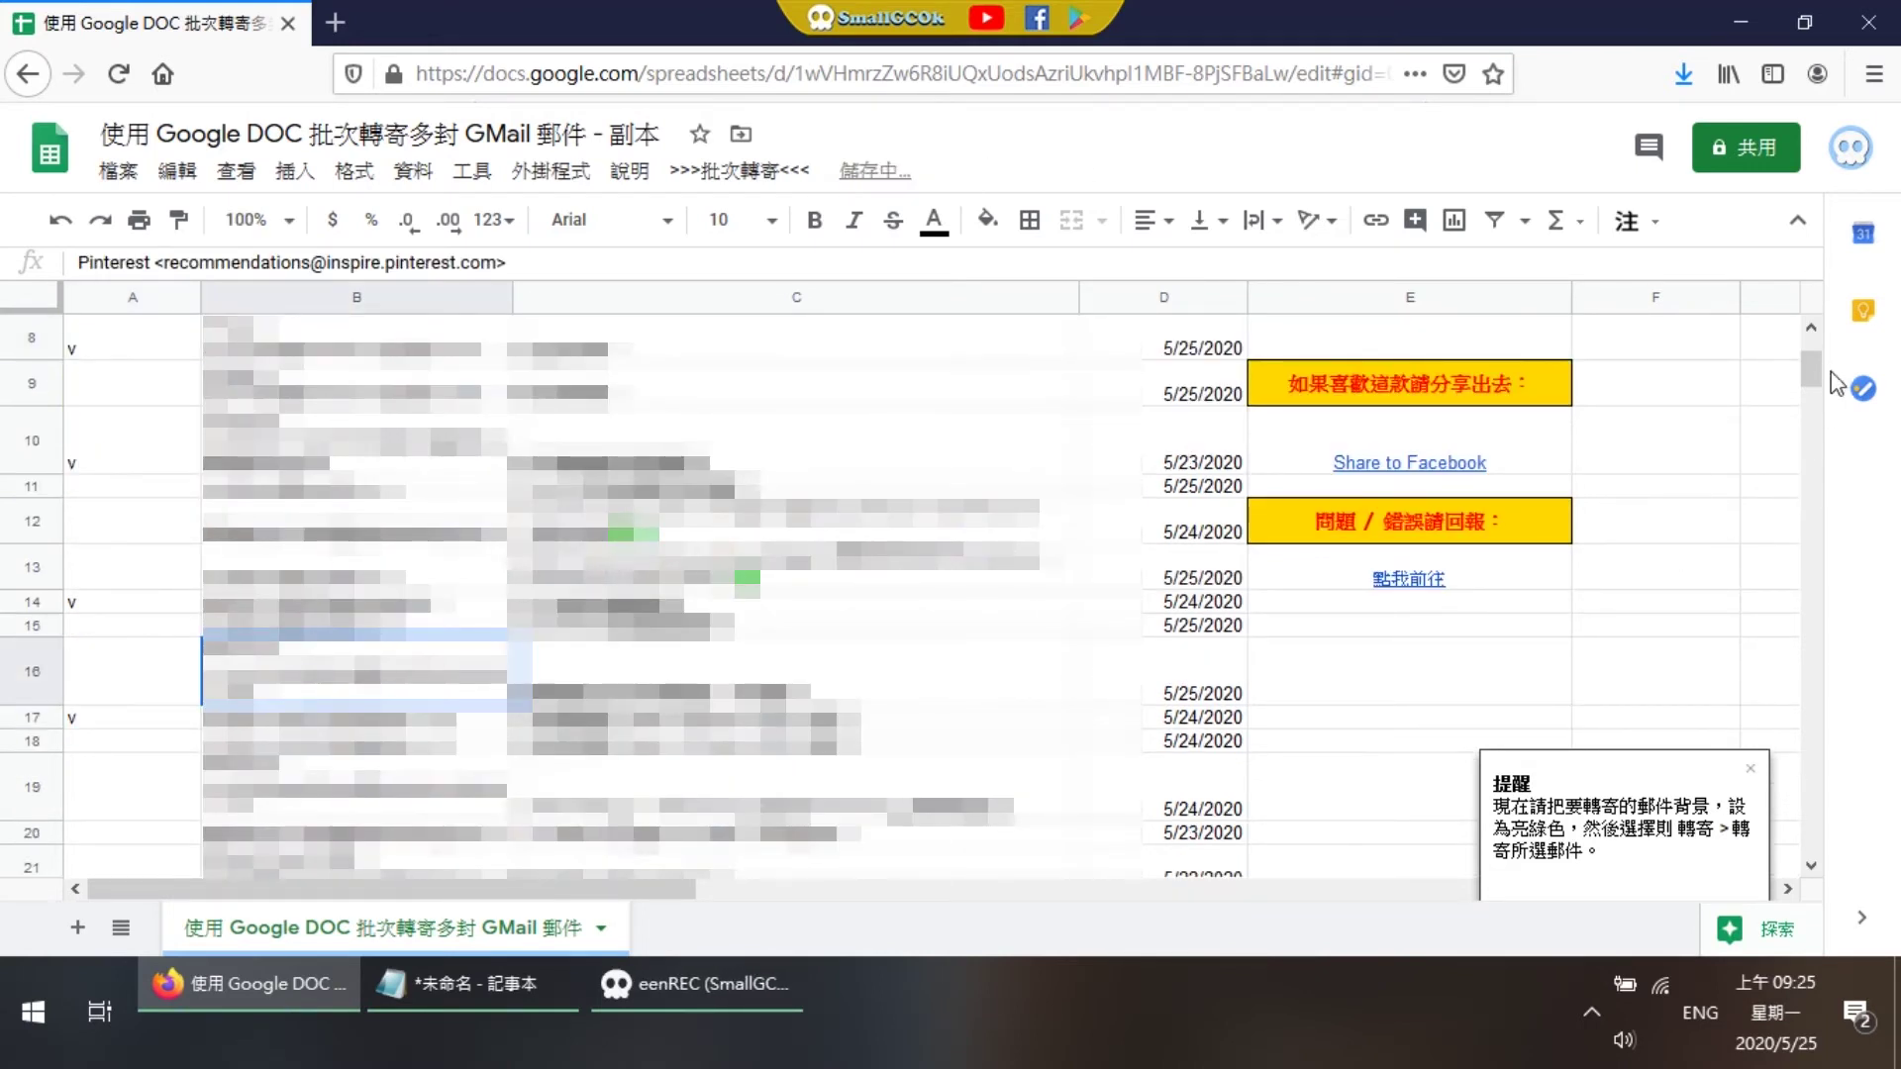
# Step: Review the emails marked with v in rows 8, 10, 14 and 17, from the mark to the subject
pyautogui.moveTo(1814, 378); pyautogui.dragTo(1812, 357)
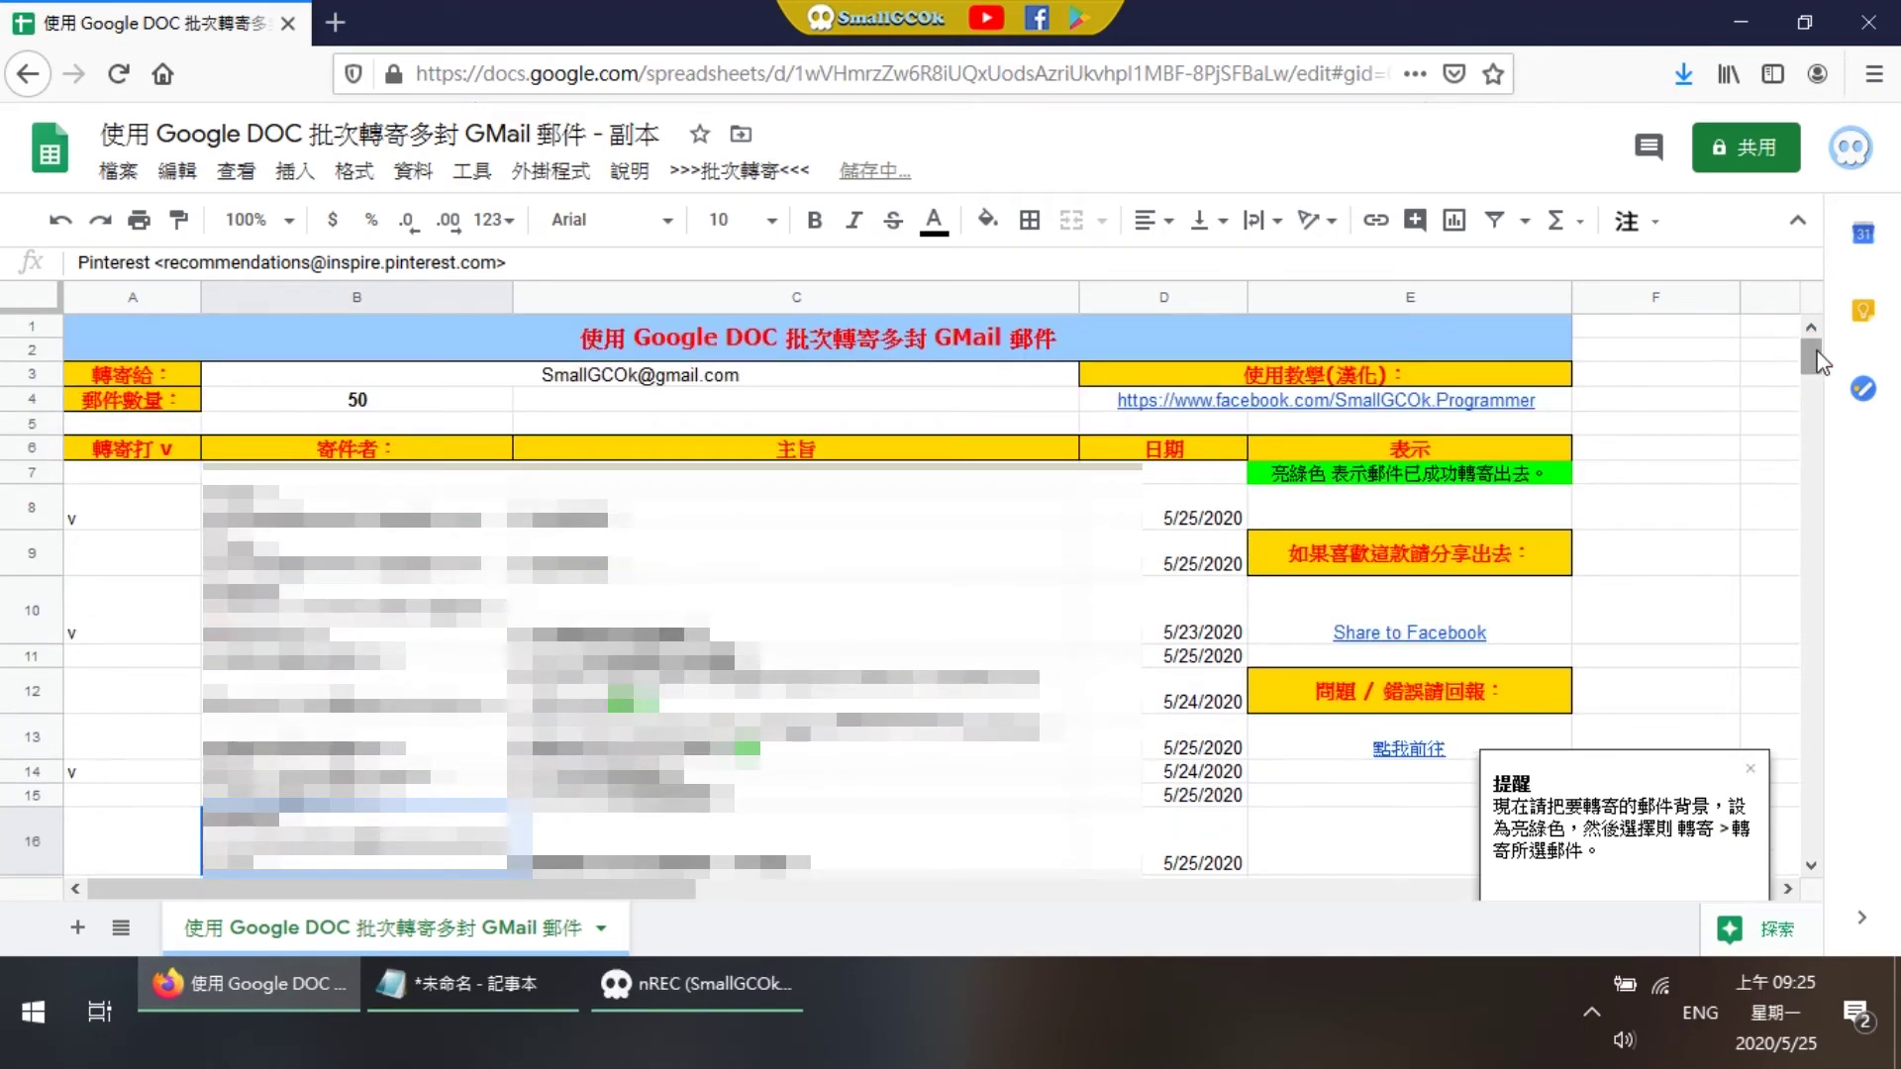
pyautogui.moveTo(1818, 349); pyautogui.dragTo(1818, 360)
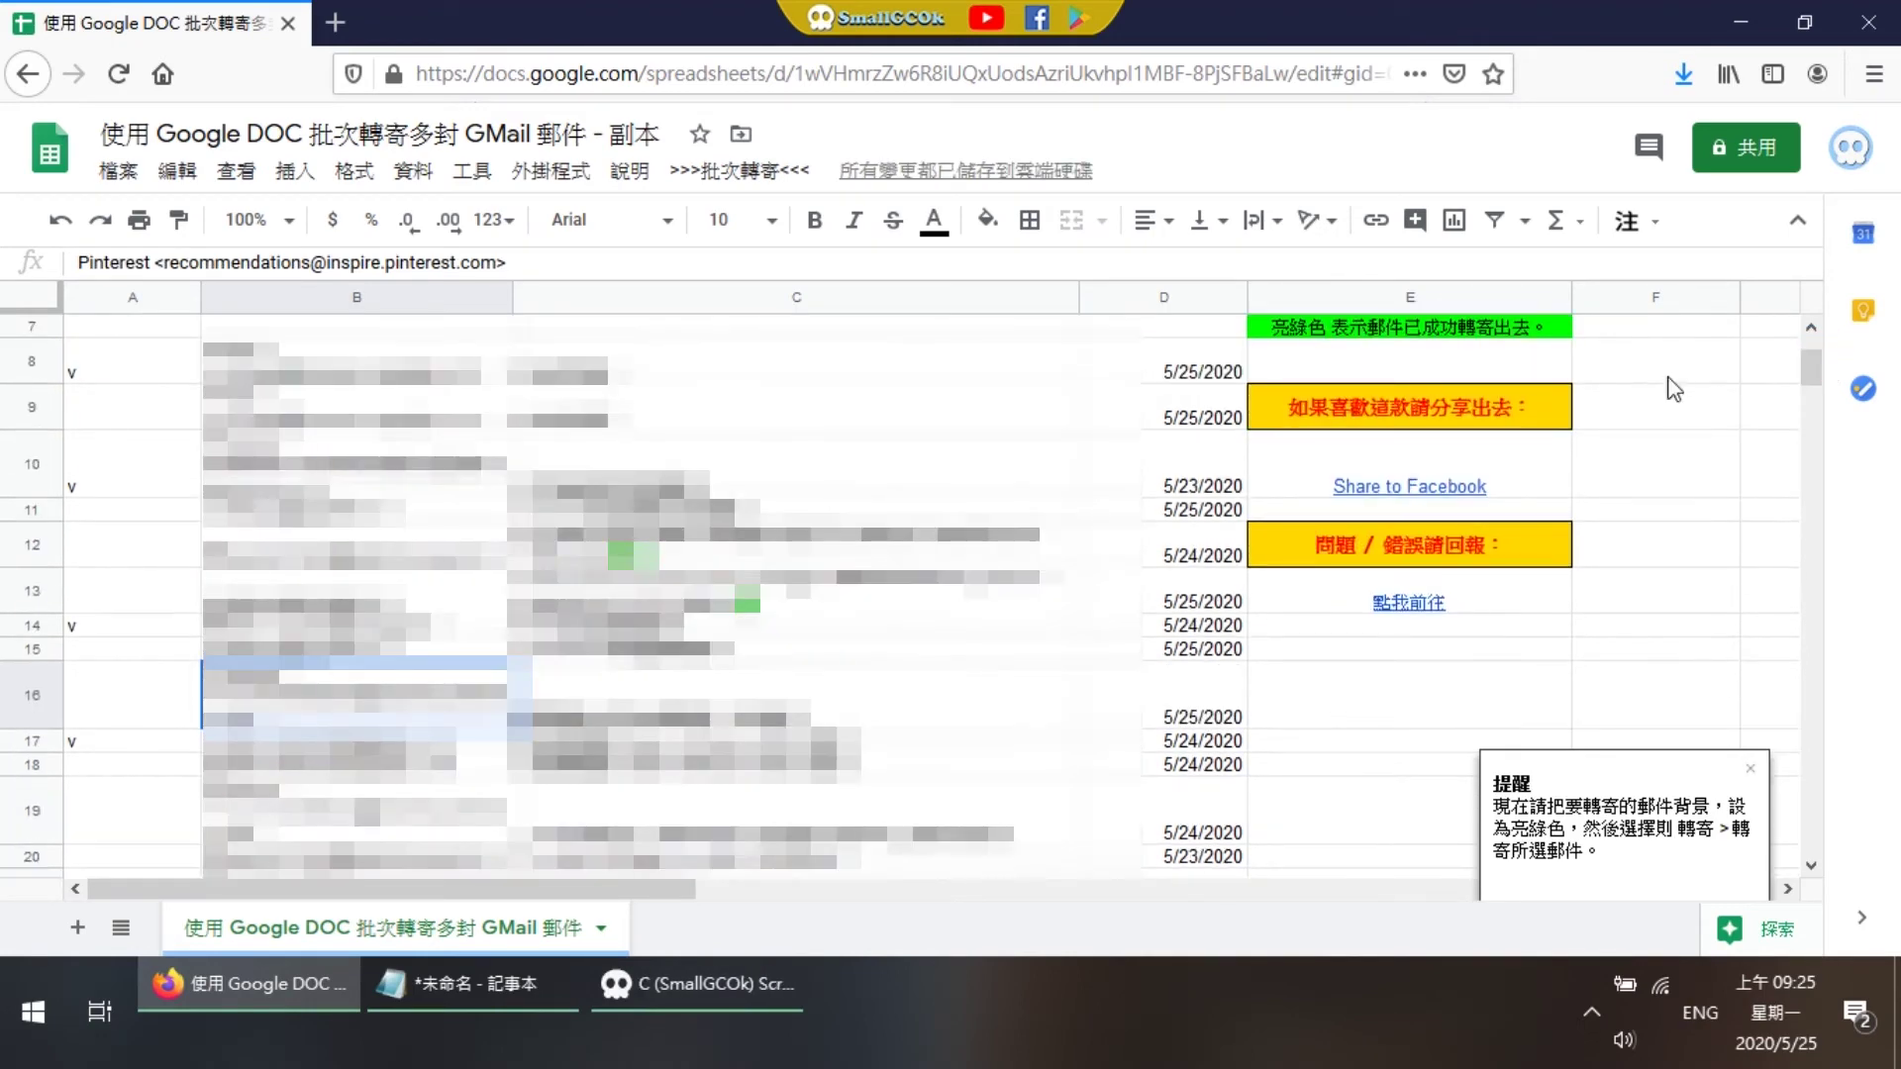
pyautogui.moveTo(124, 373); pyautogui.dragTo(990, 372)
pyautogui.moveTo(142, 495); pyautogui.dragTo(940, 490)
pyautogui.moveTo(149, 626); pyautogui.dragTo(594, 625)
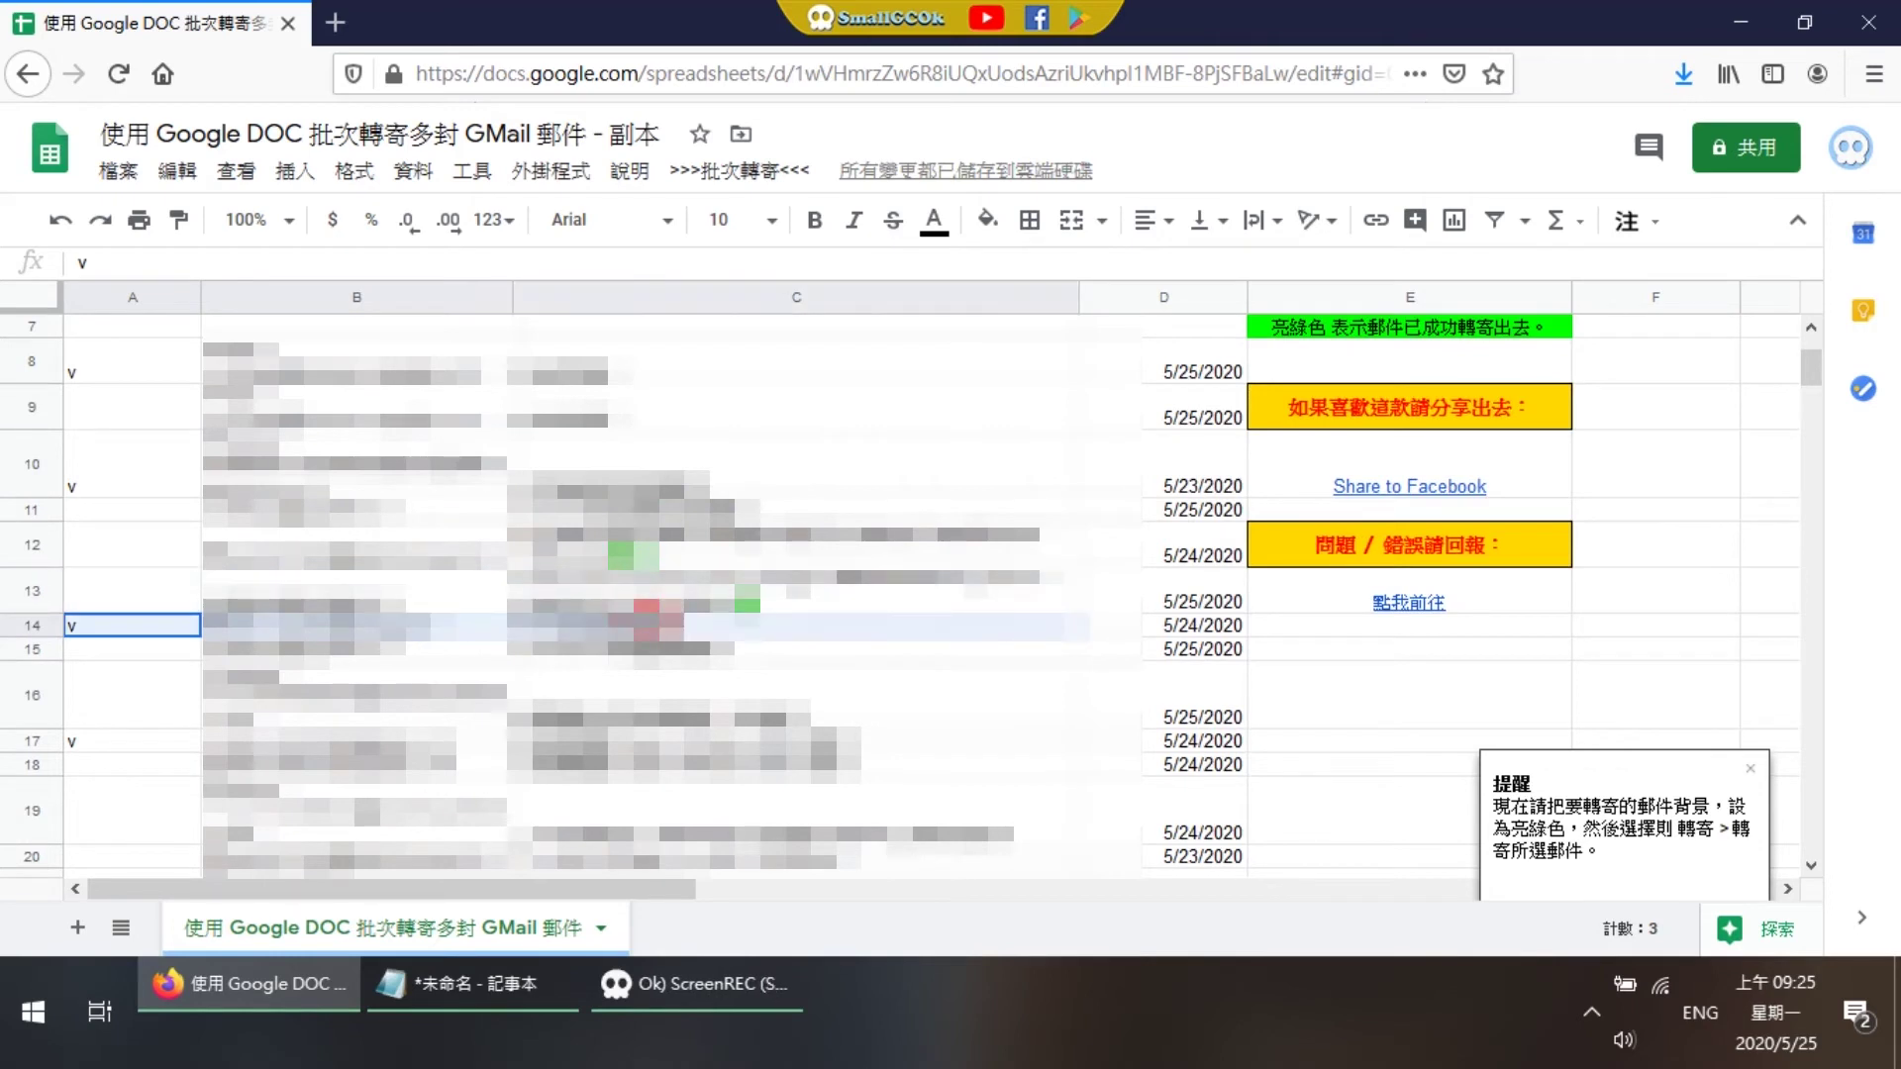
pyautogui.moveTo(152, 741); pyautogui.dragTo(604, 743)
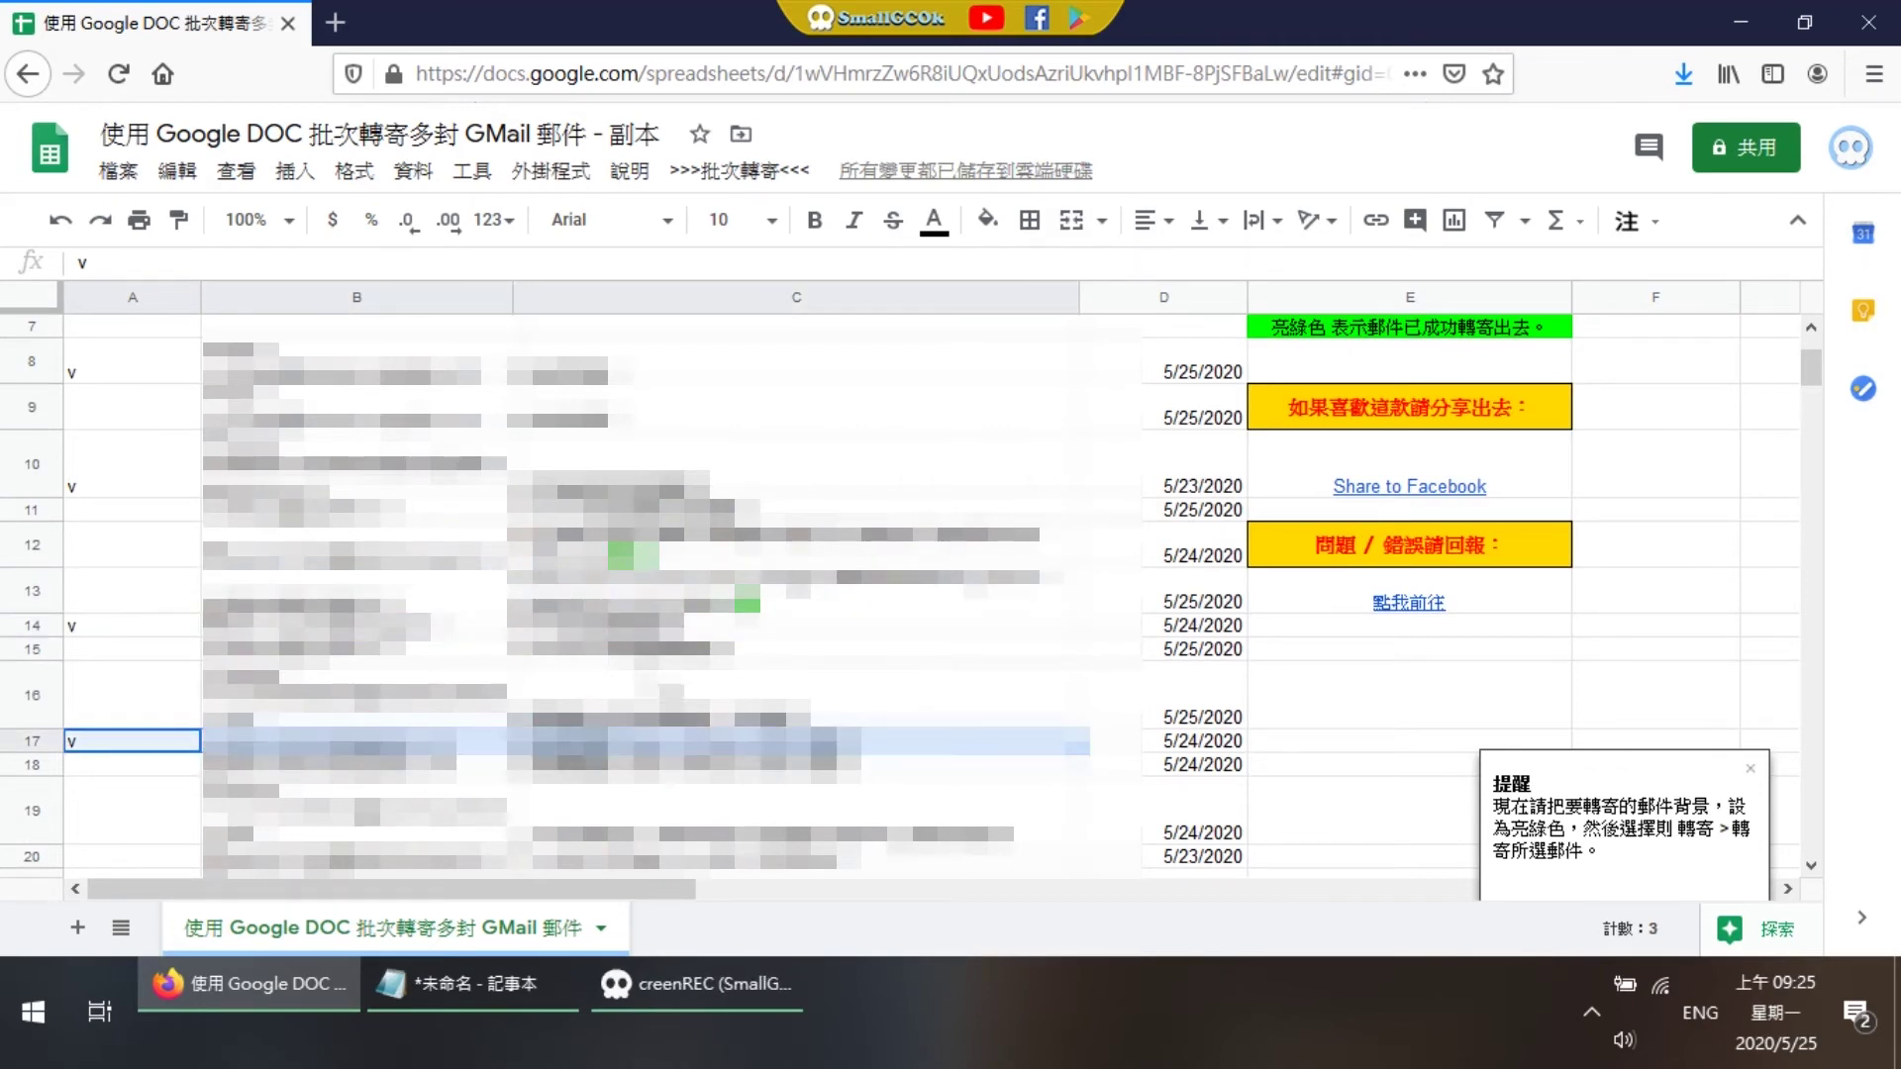
pyautogui.moveTo(792, 626); pyautogui.dragTo(792, 650)
pyautogui.scroll(2, 792, 594)
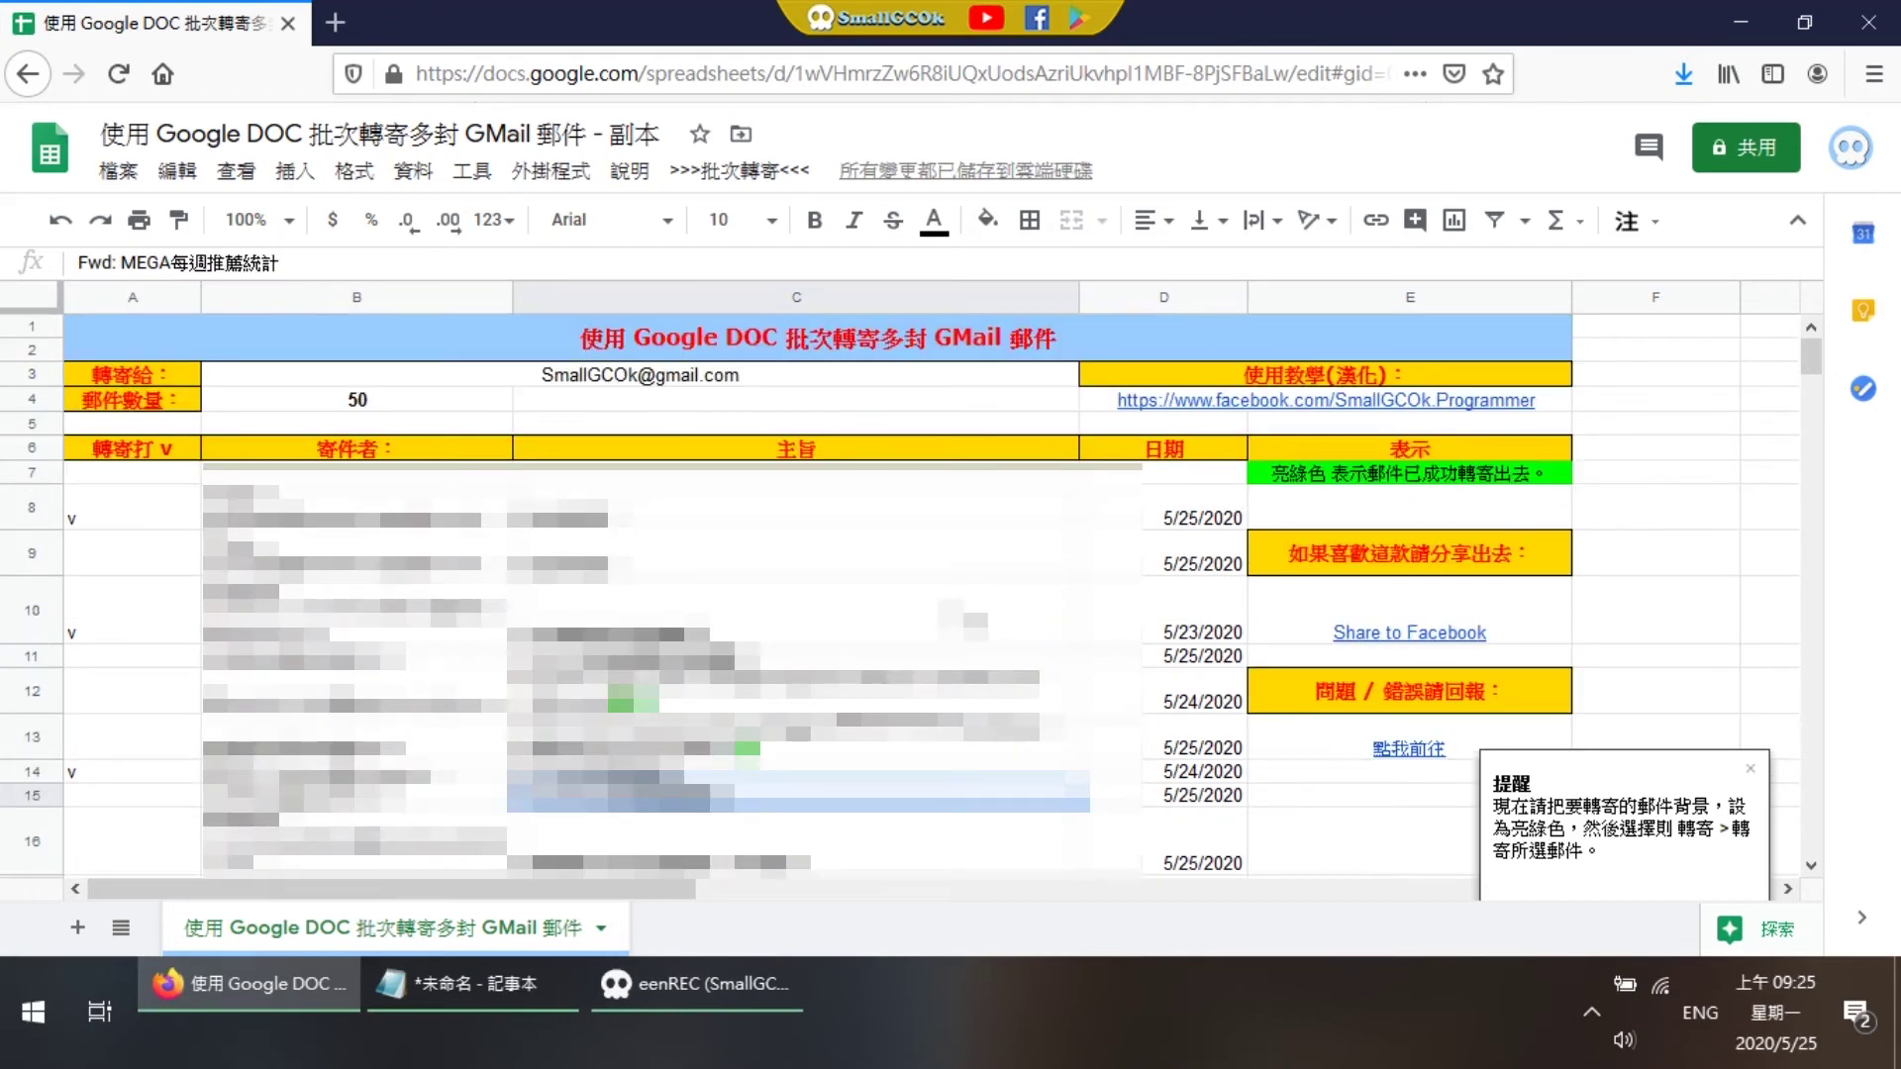
# Step: Forward the marked emails with the script's 轉寄所選郵件 command and check the highlighting of their rows
pyautogui.click(709, 174)
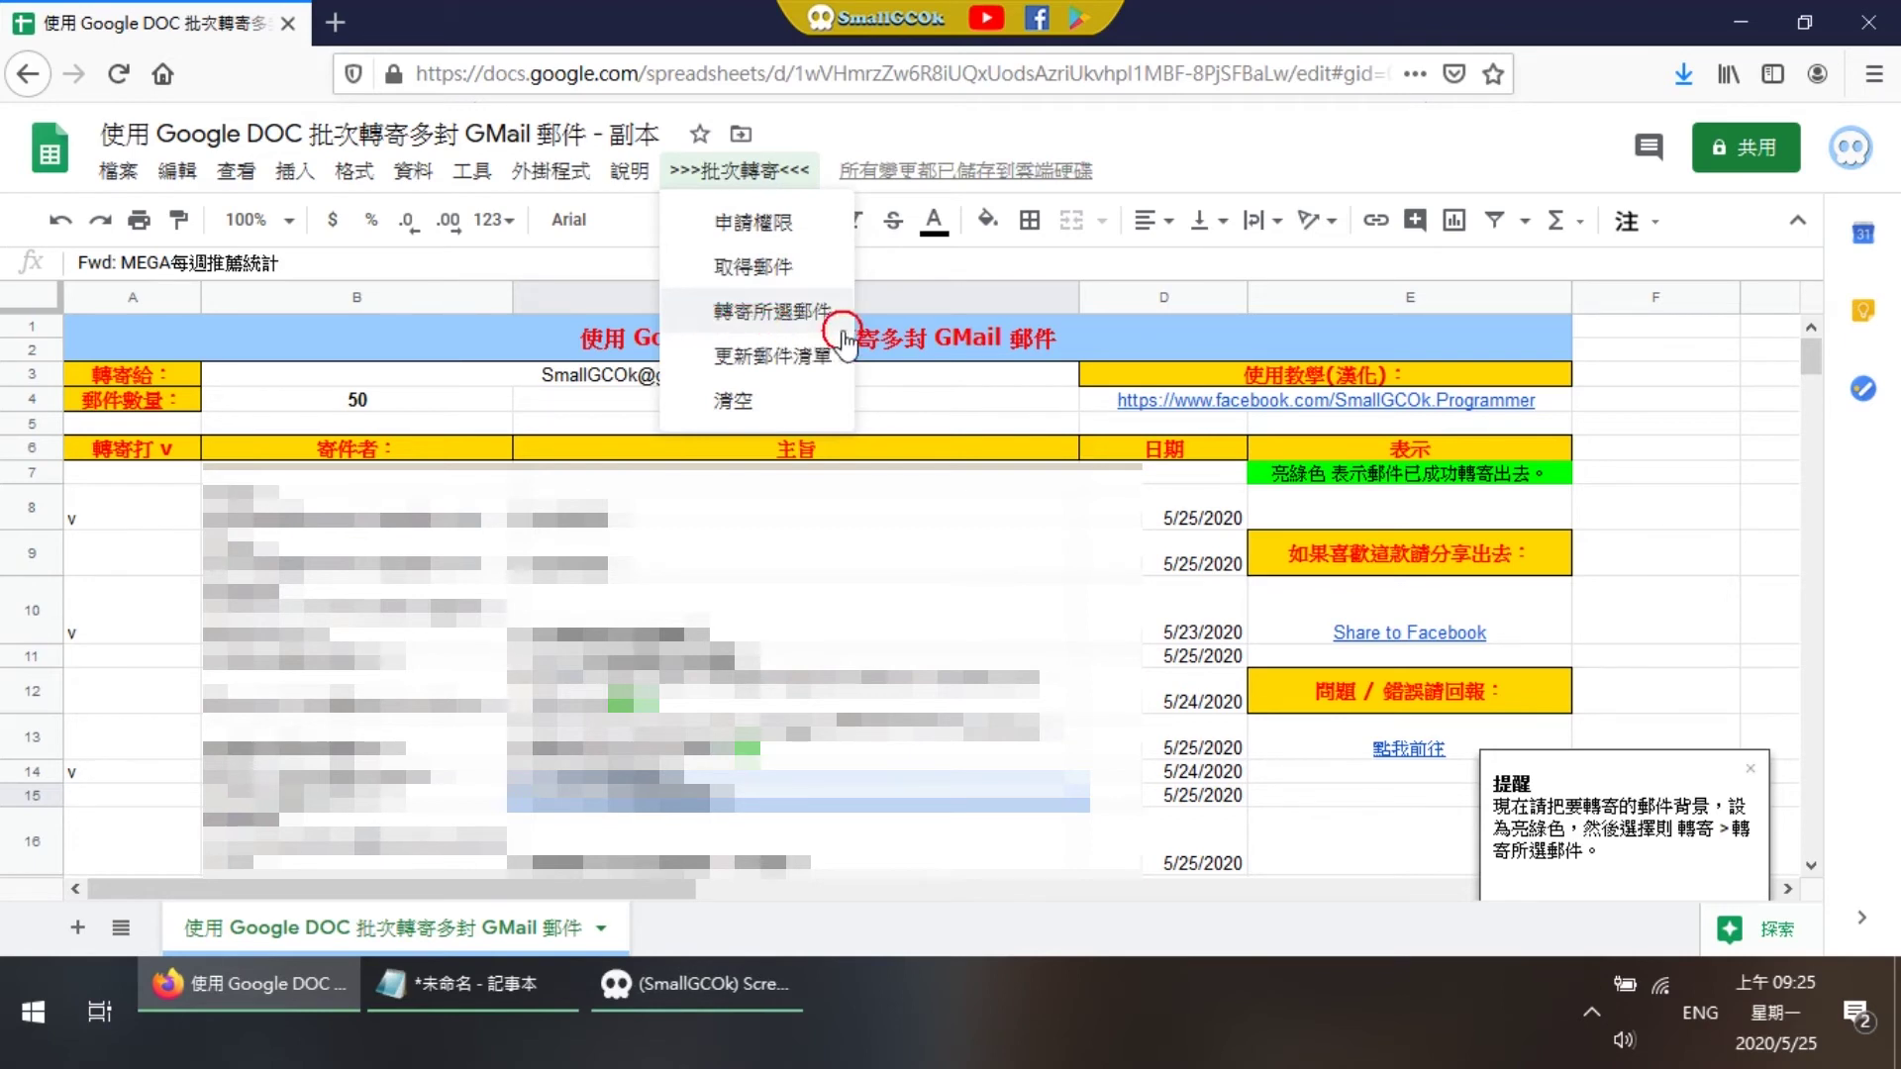
pyautogui.click(807, 316)
pyautogui.moveTo(806, 317); pyautogui.dragTo(738, 309)
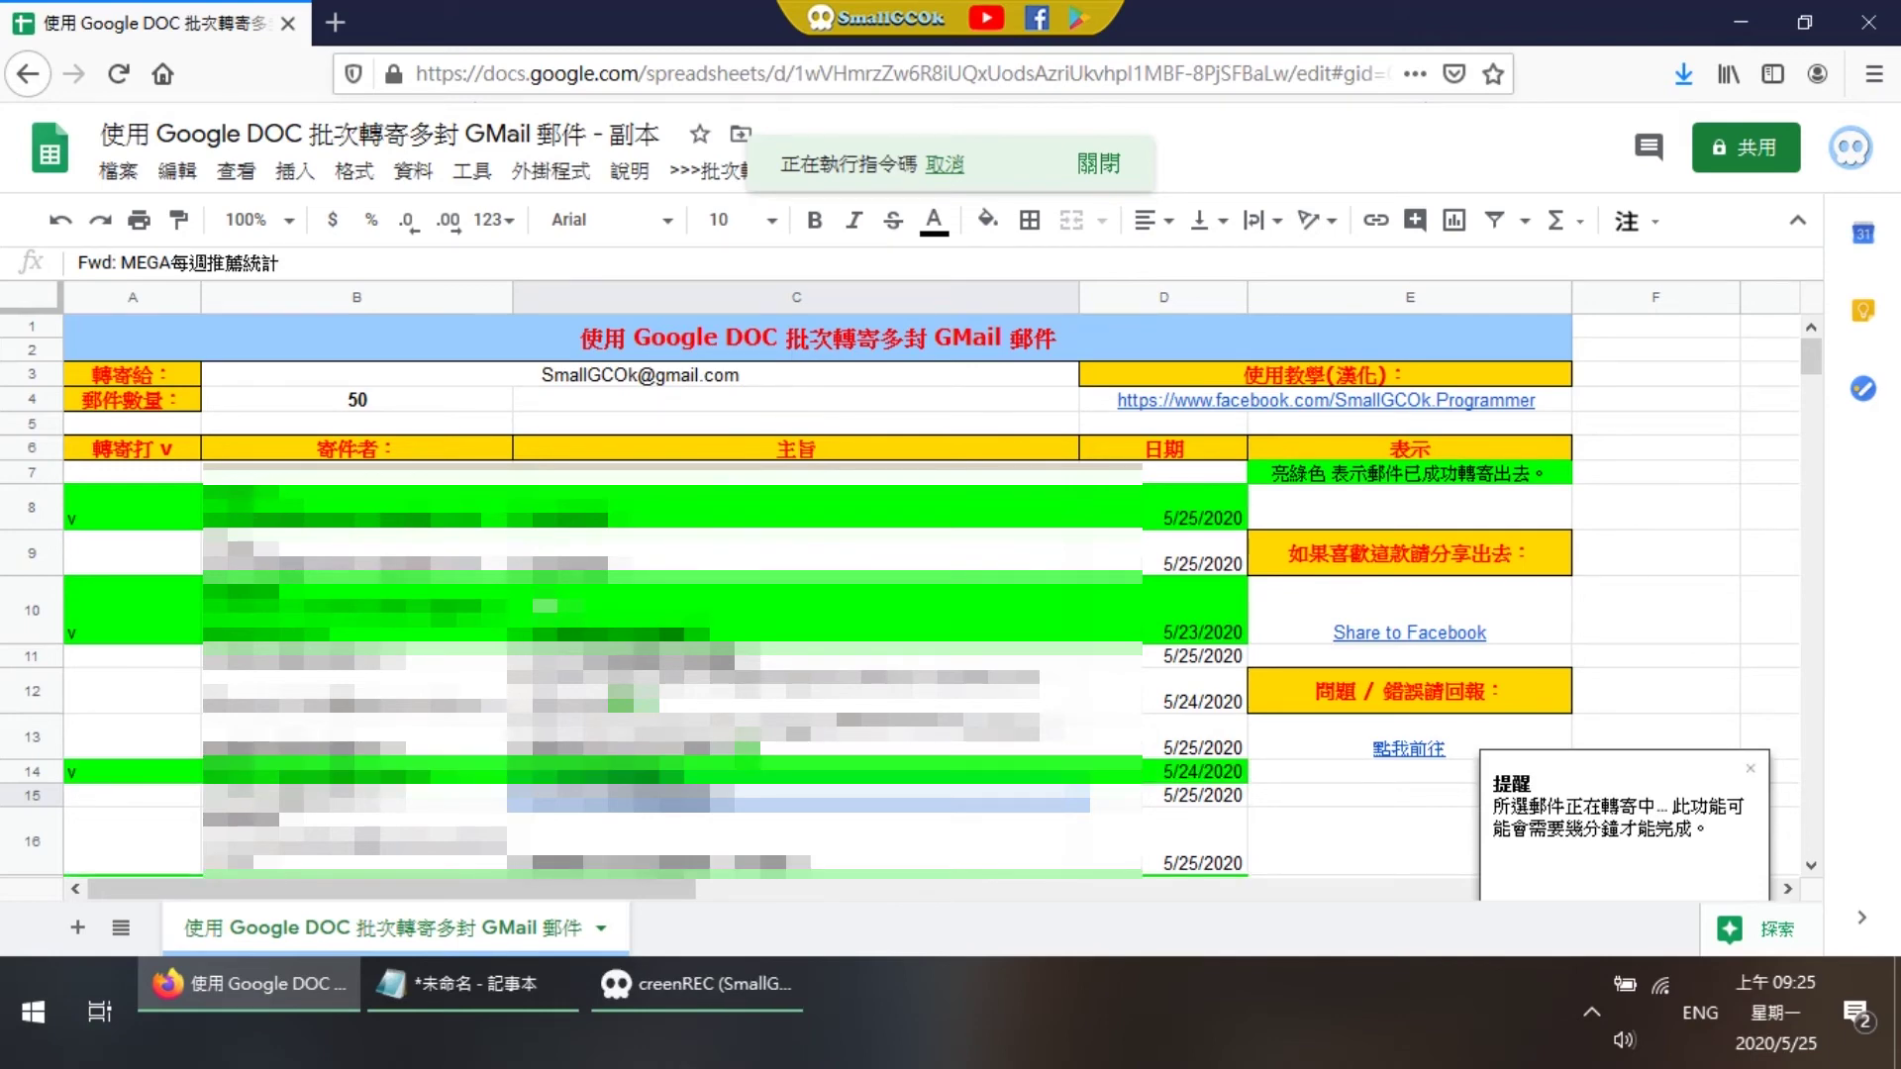
pyautogui.scroll(-3, 891, 594)
pyautogui.scroll(-2, 891, 594)
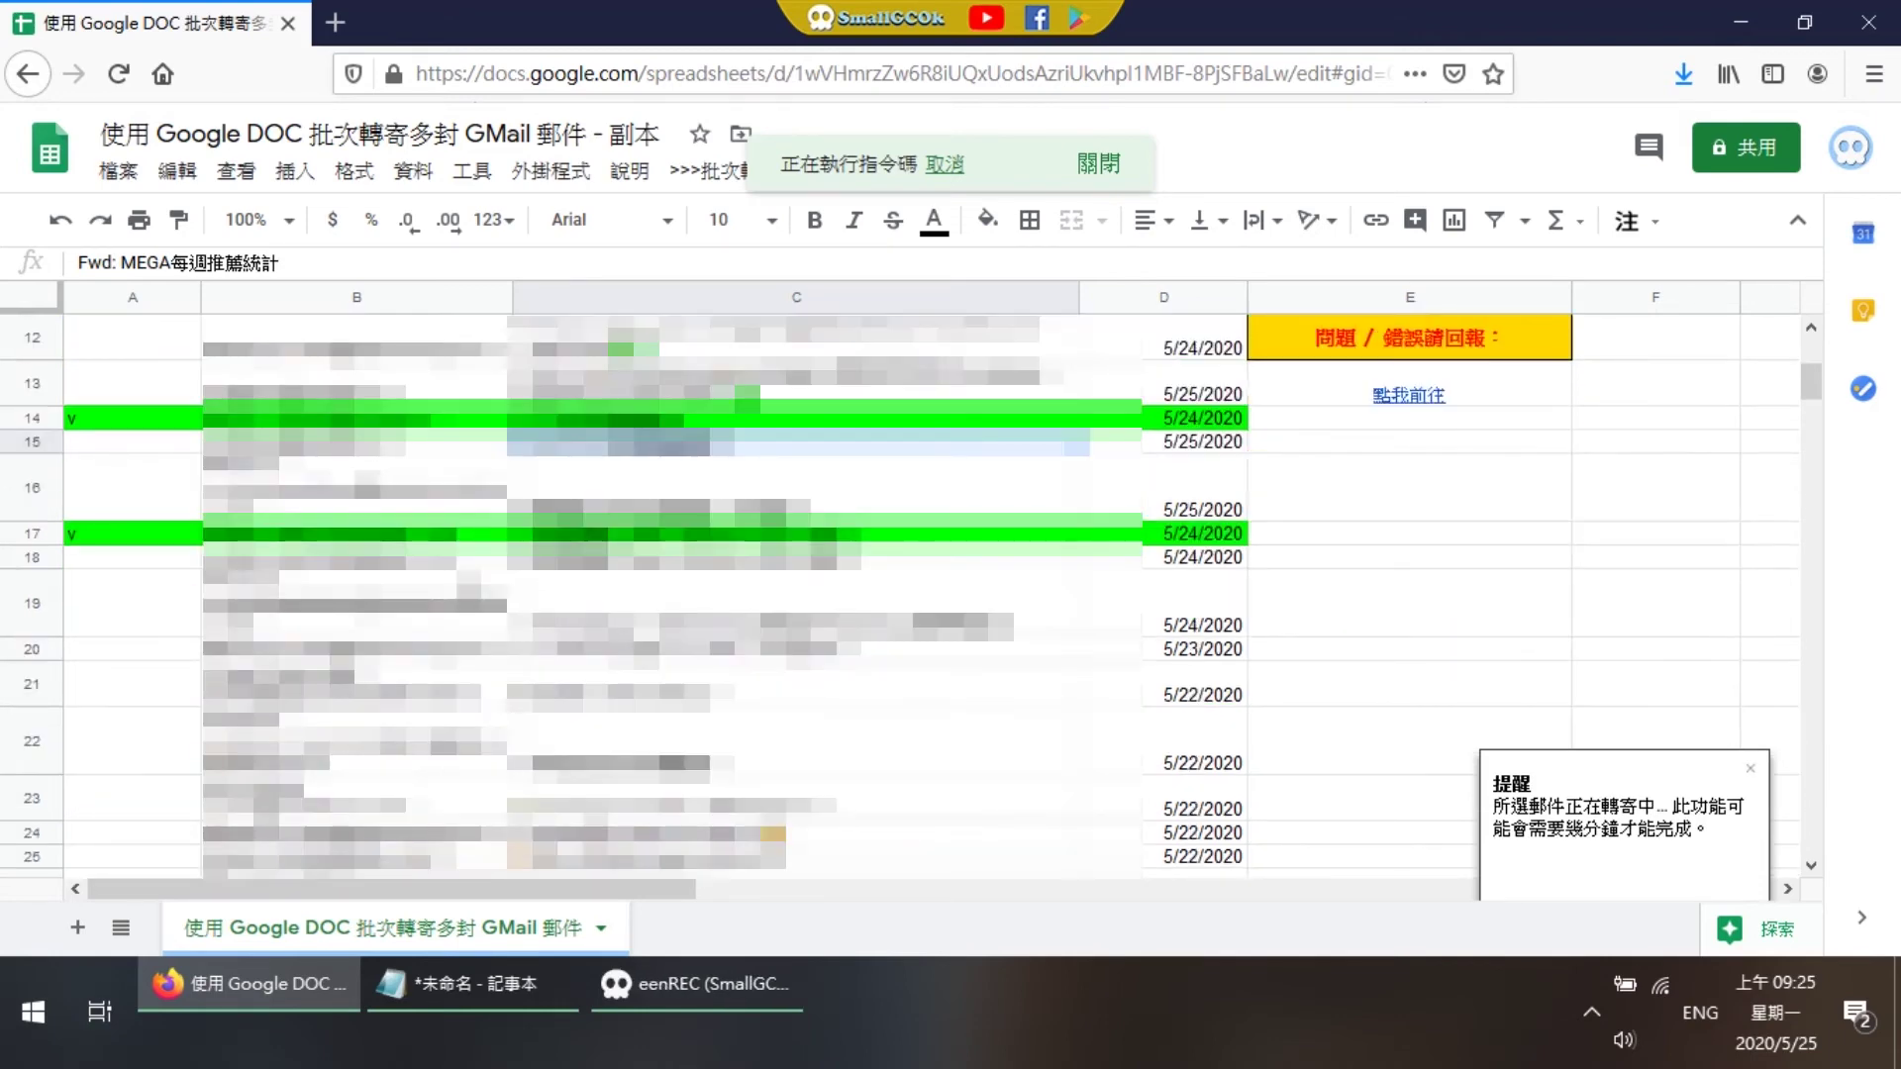
pyautogui.scroll(5, 891, 594)
pyautogui.click(133, 501)
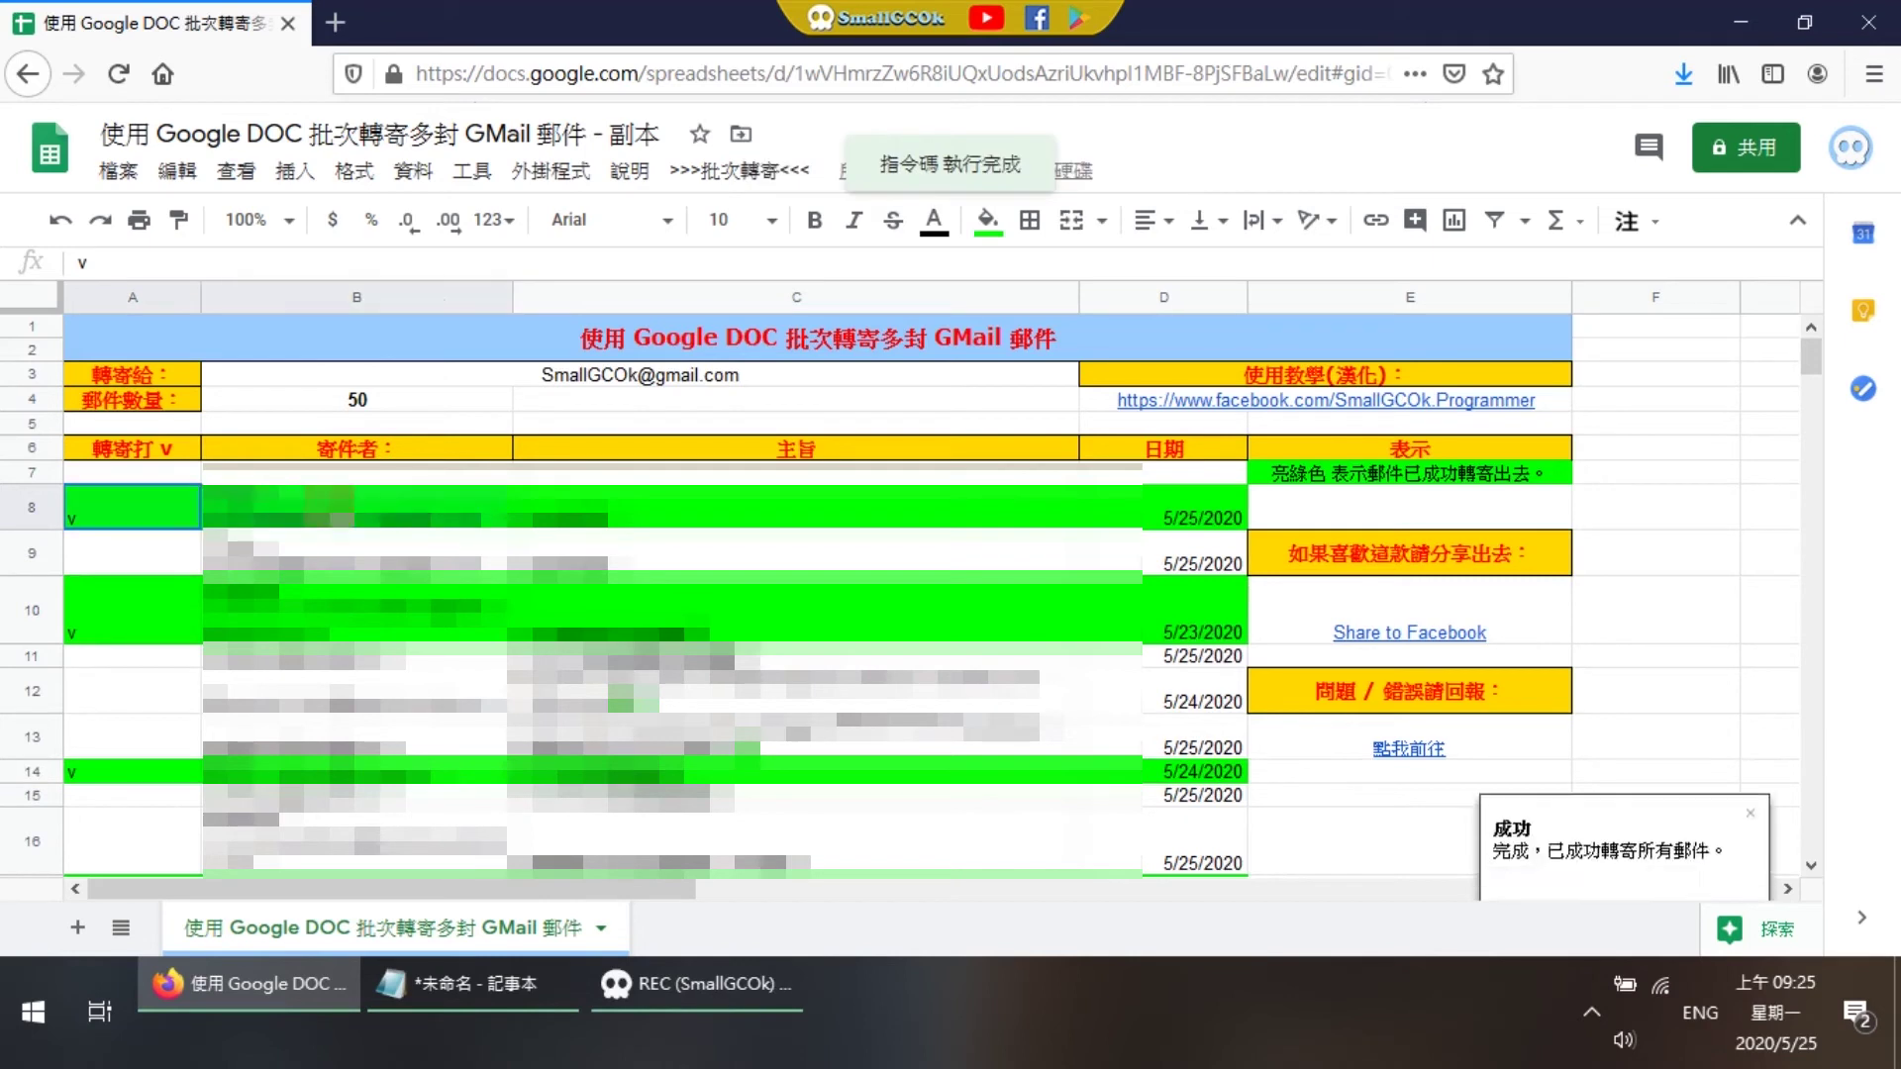
pyautogui.click(188, 606)
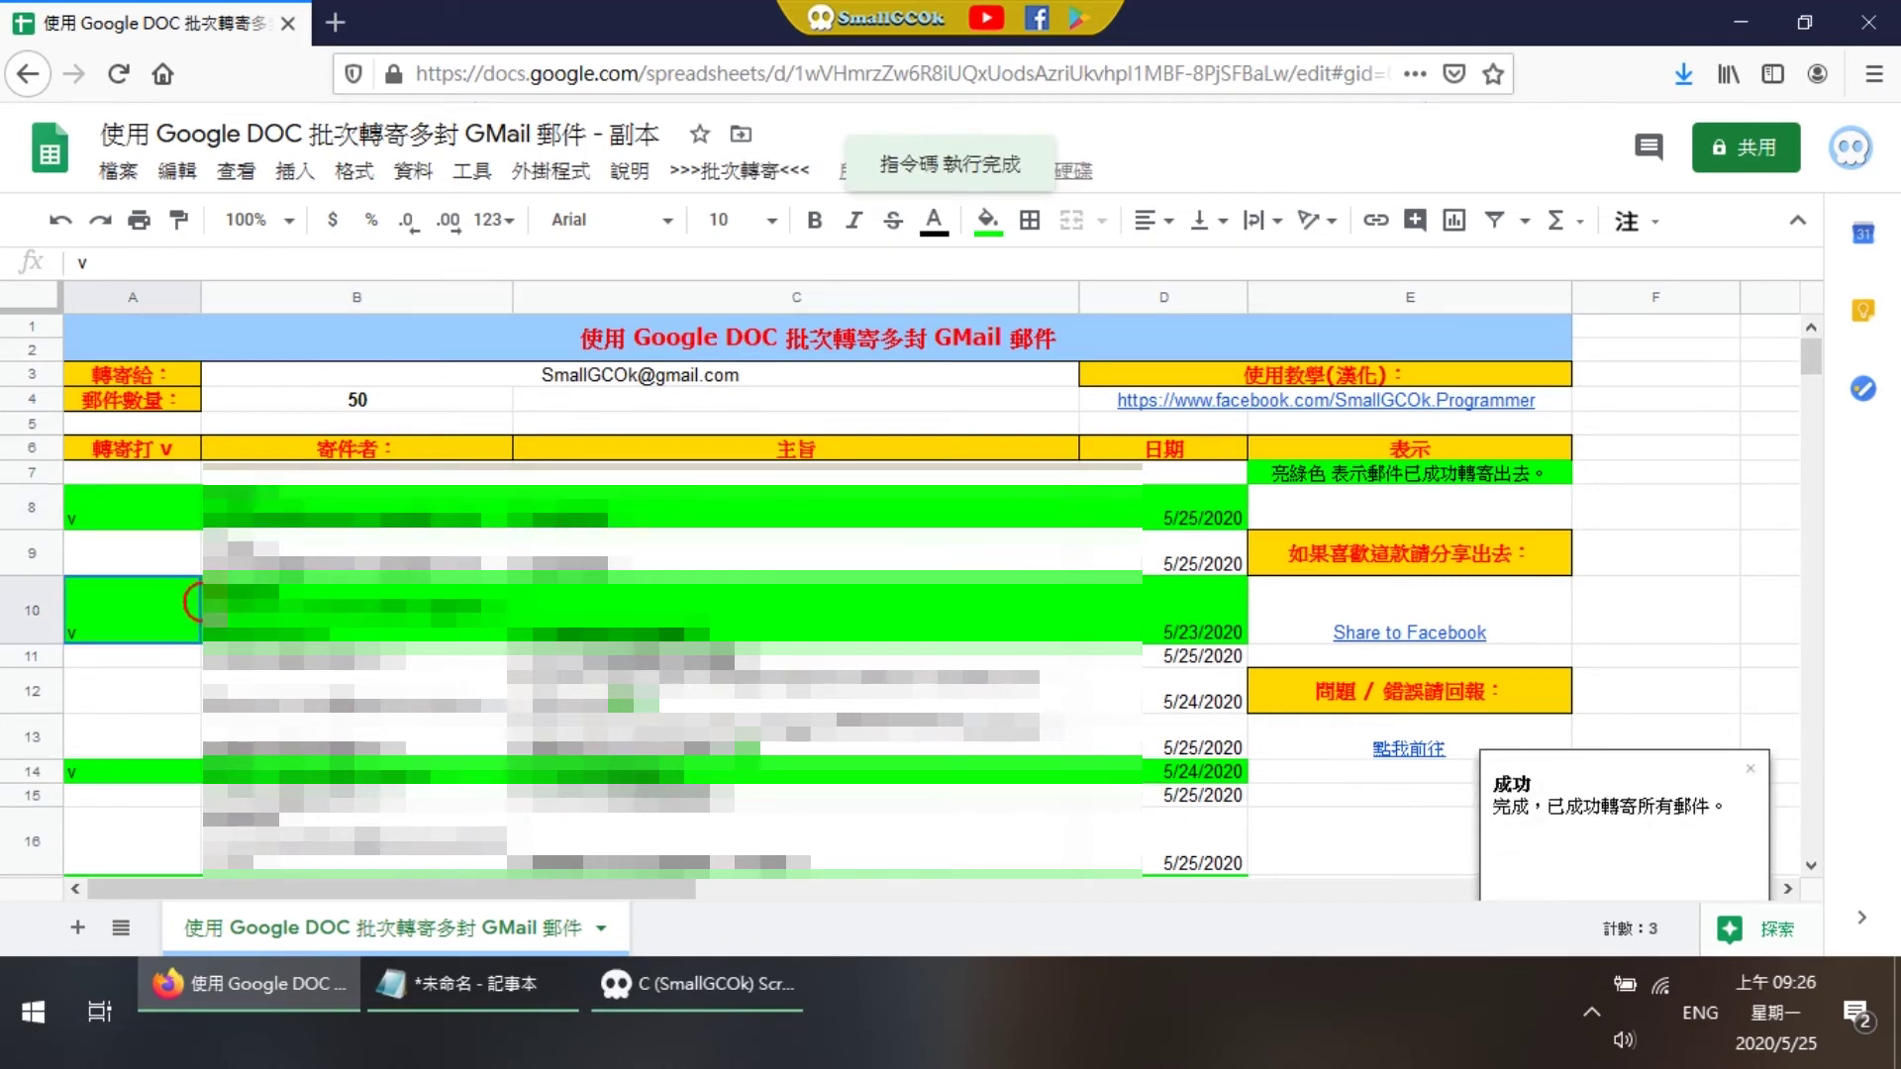
pyautogui.click(138, 771)
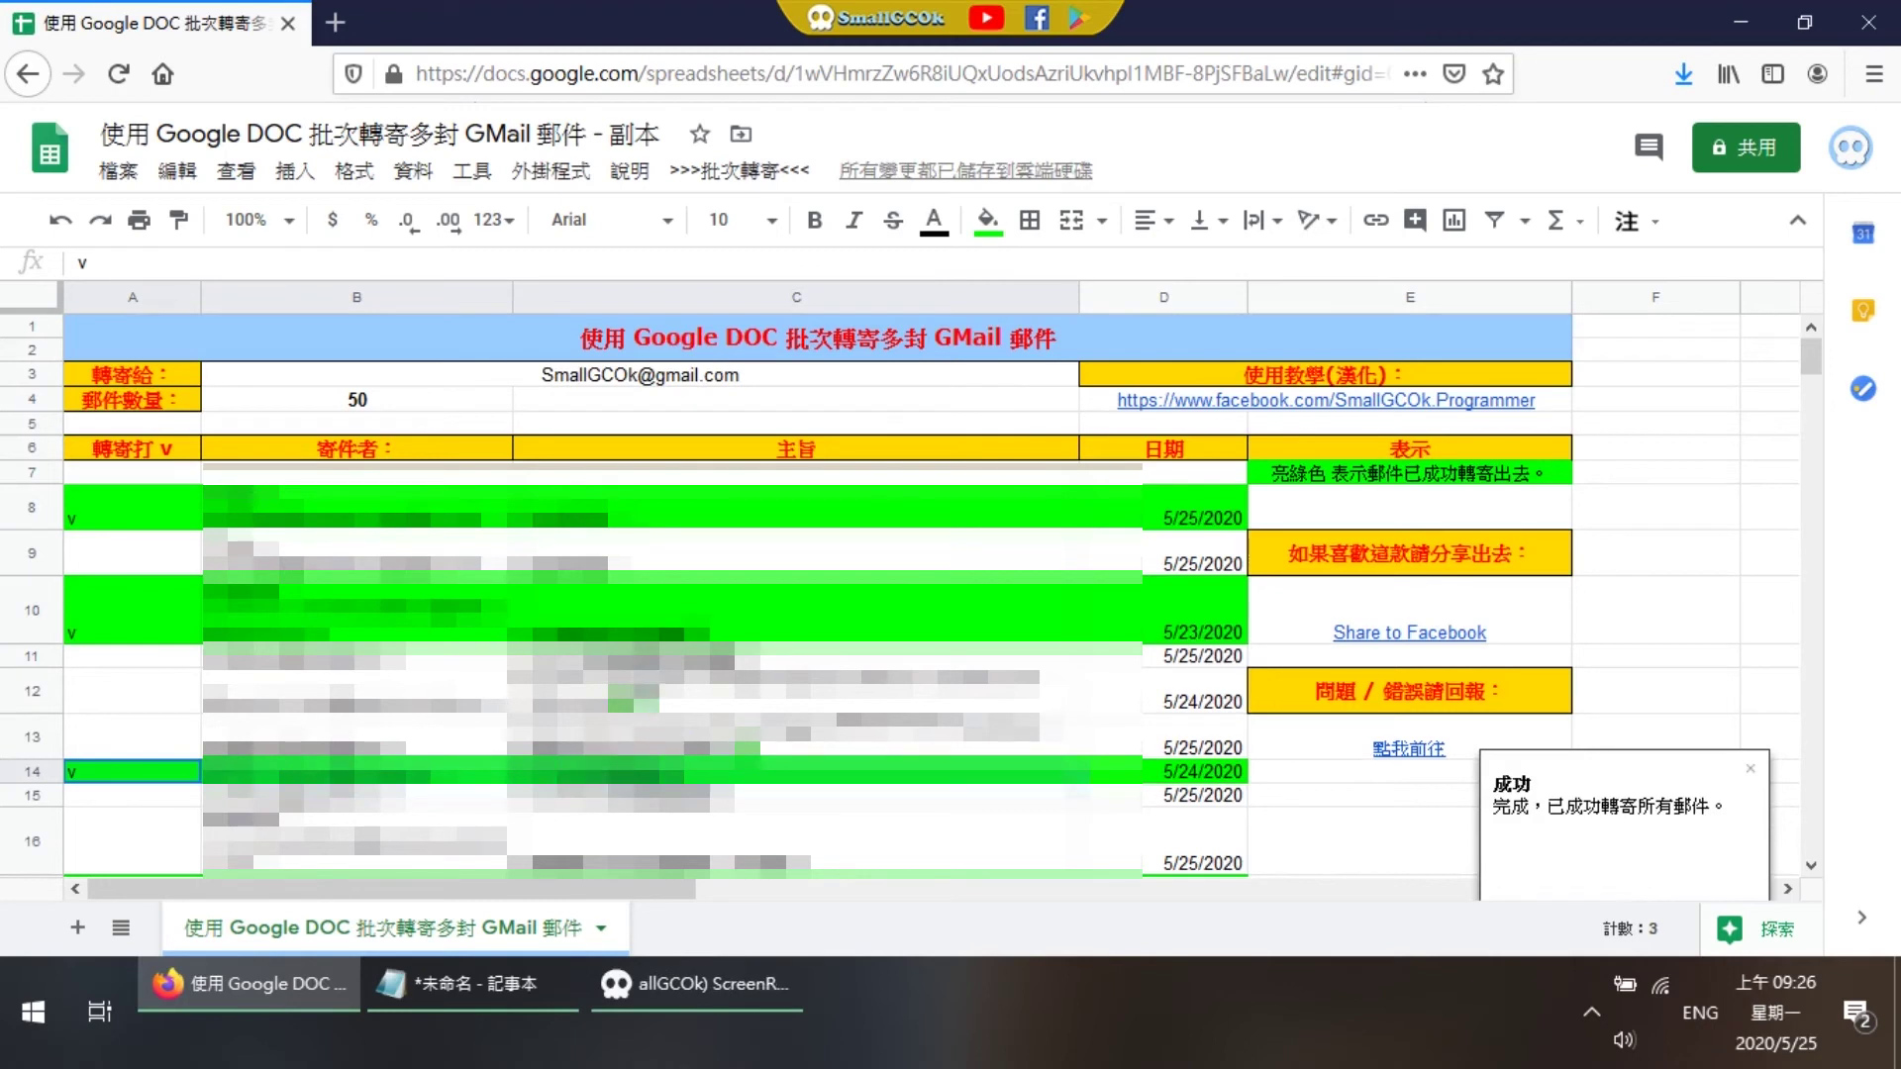
# Step: Refresh the mail list with the script's 更新郵件清單 command and look over the emails in rows 8 to 13
pyautogui.click(691, 172)
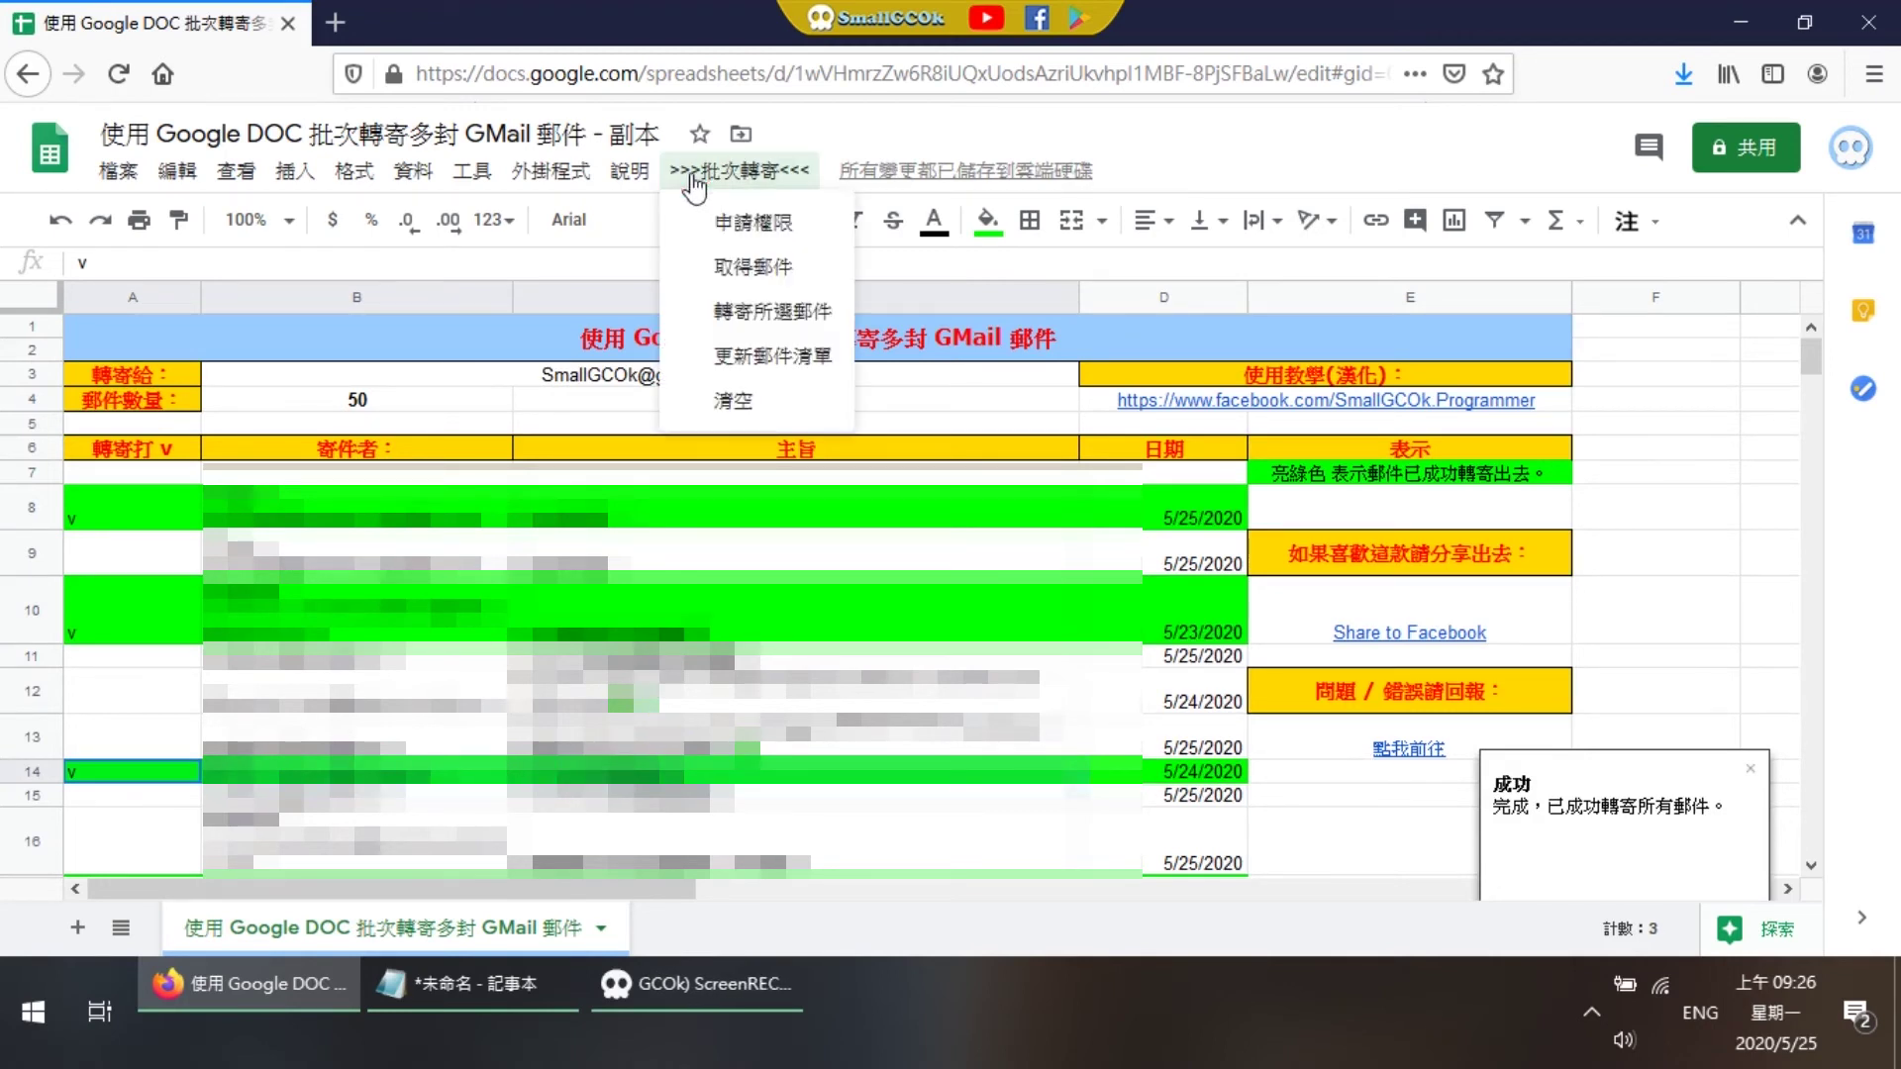
pyautogui.click(763, 364)
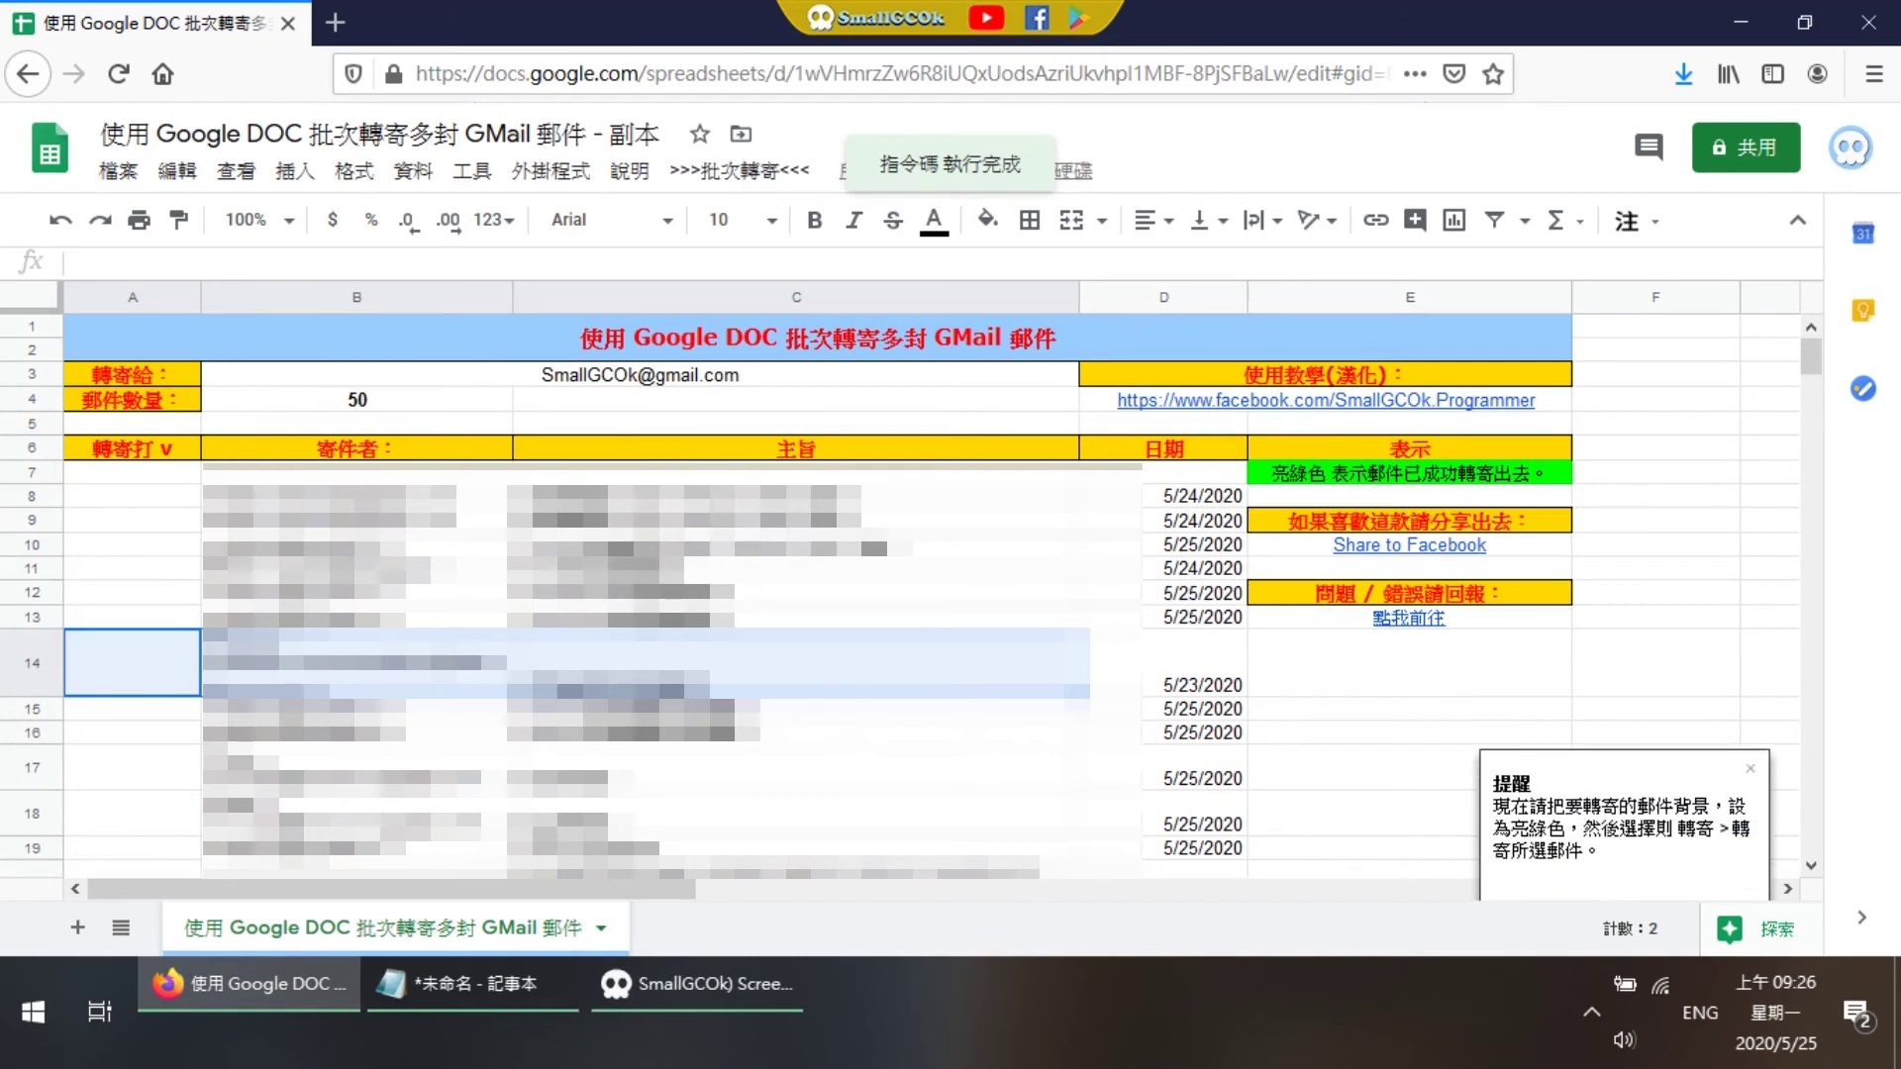
pyautogui.moveTo(357, 472); pyautogui.dragTo(831, 617)
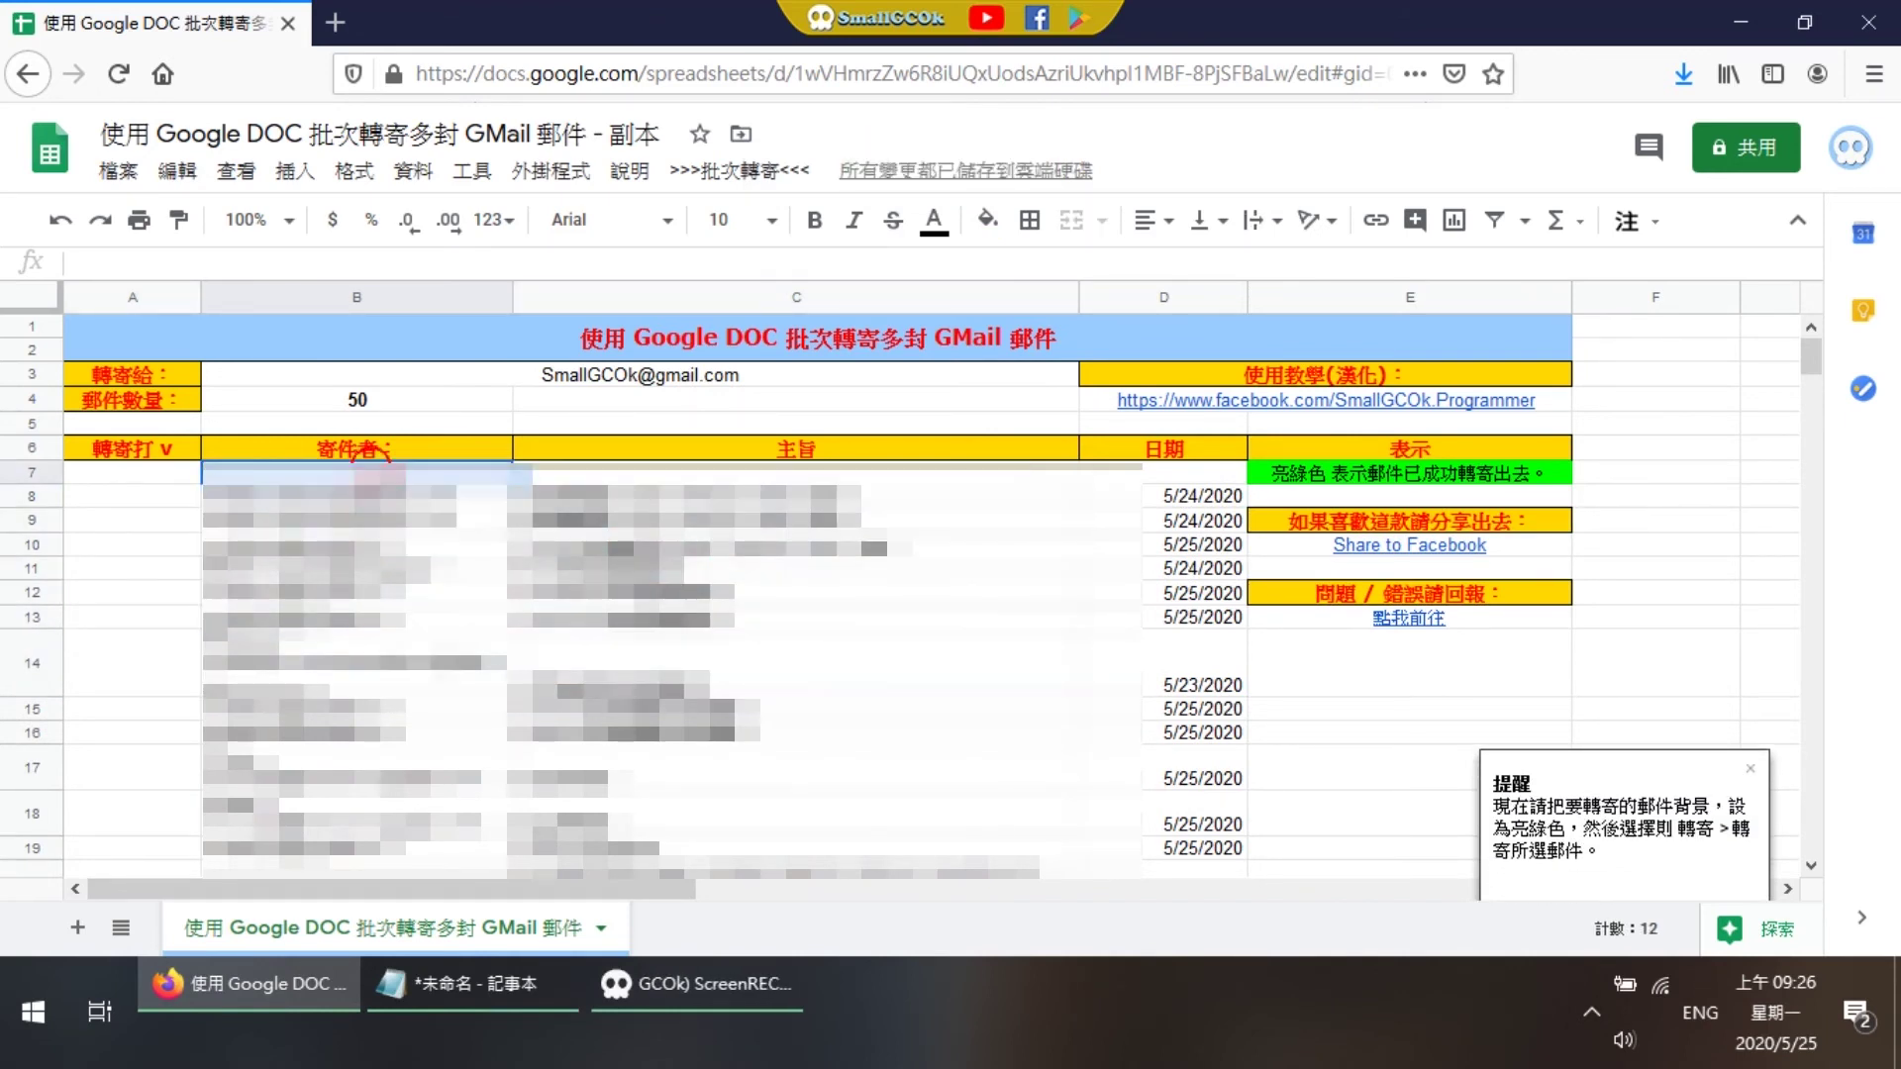
pyautogui.click(356, 495)
pyautogui.moveTo(455, 515); pyautogui.dragTo(785, 619)
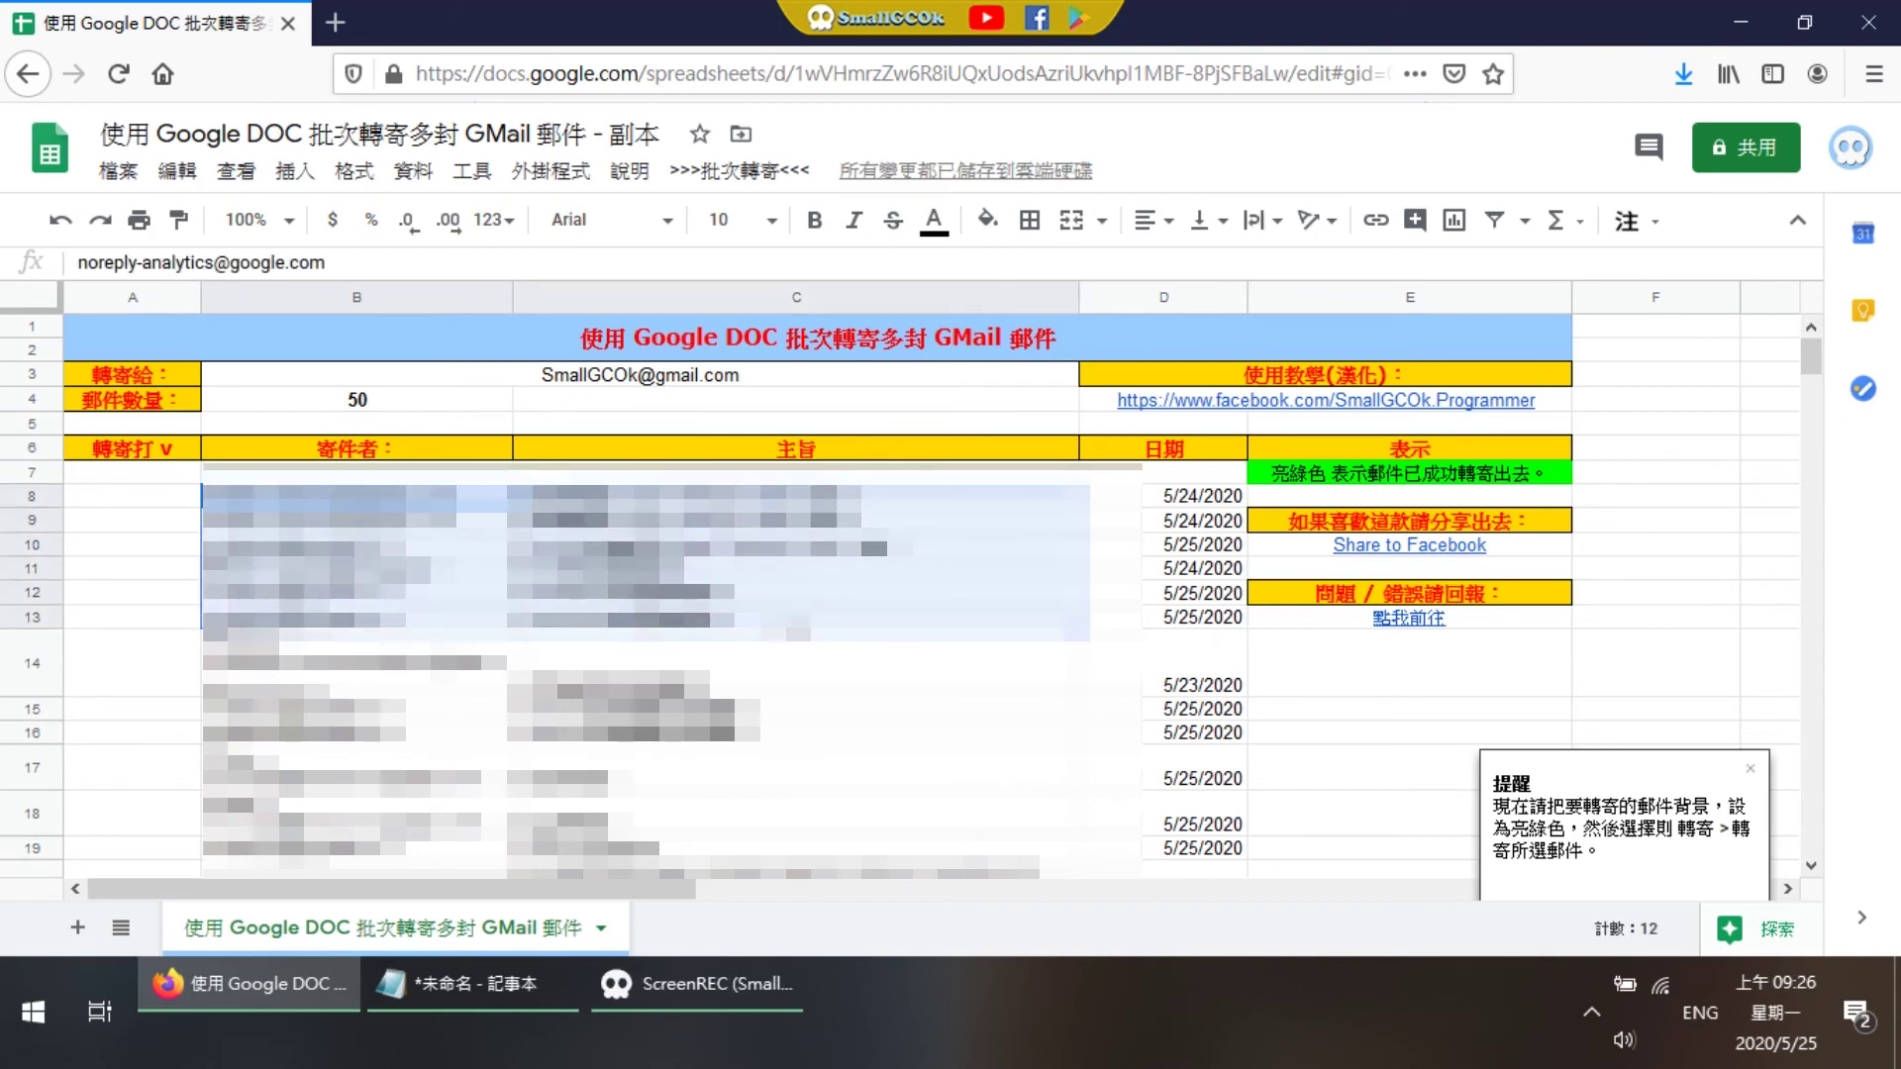
pyautogui.click(792, 572)
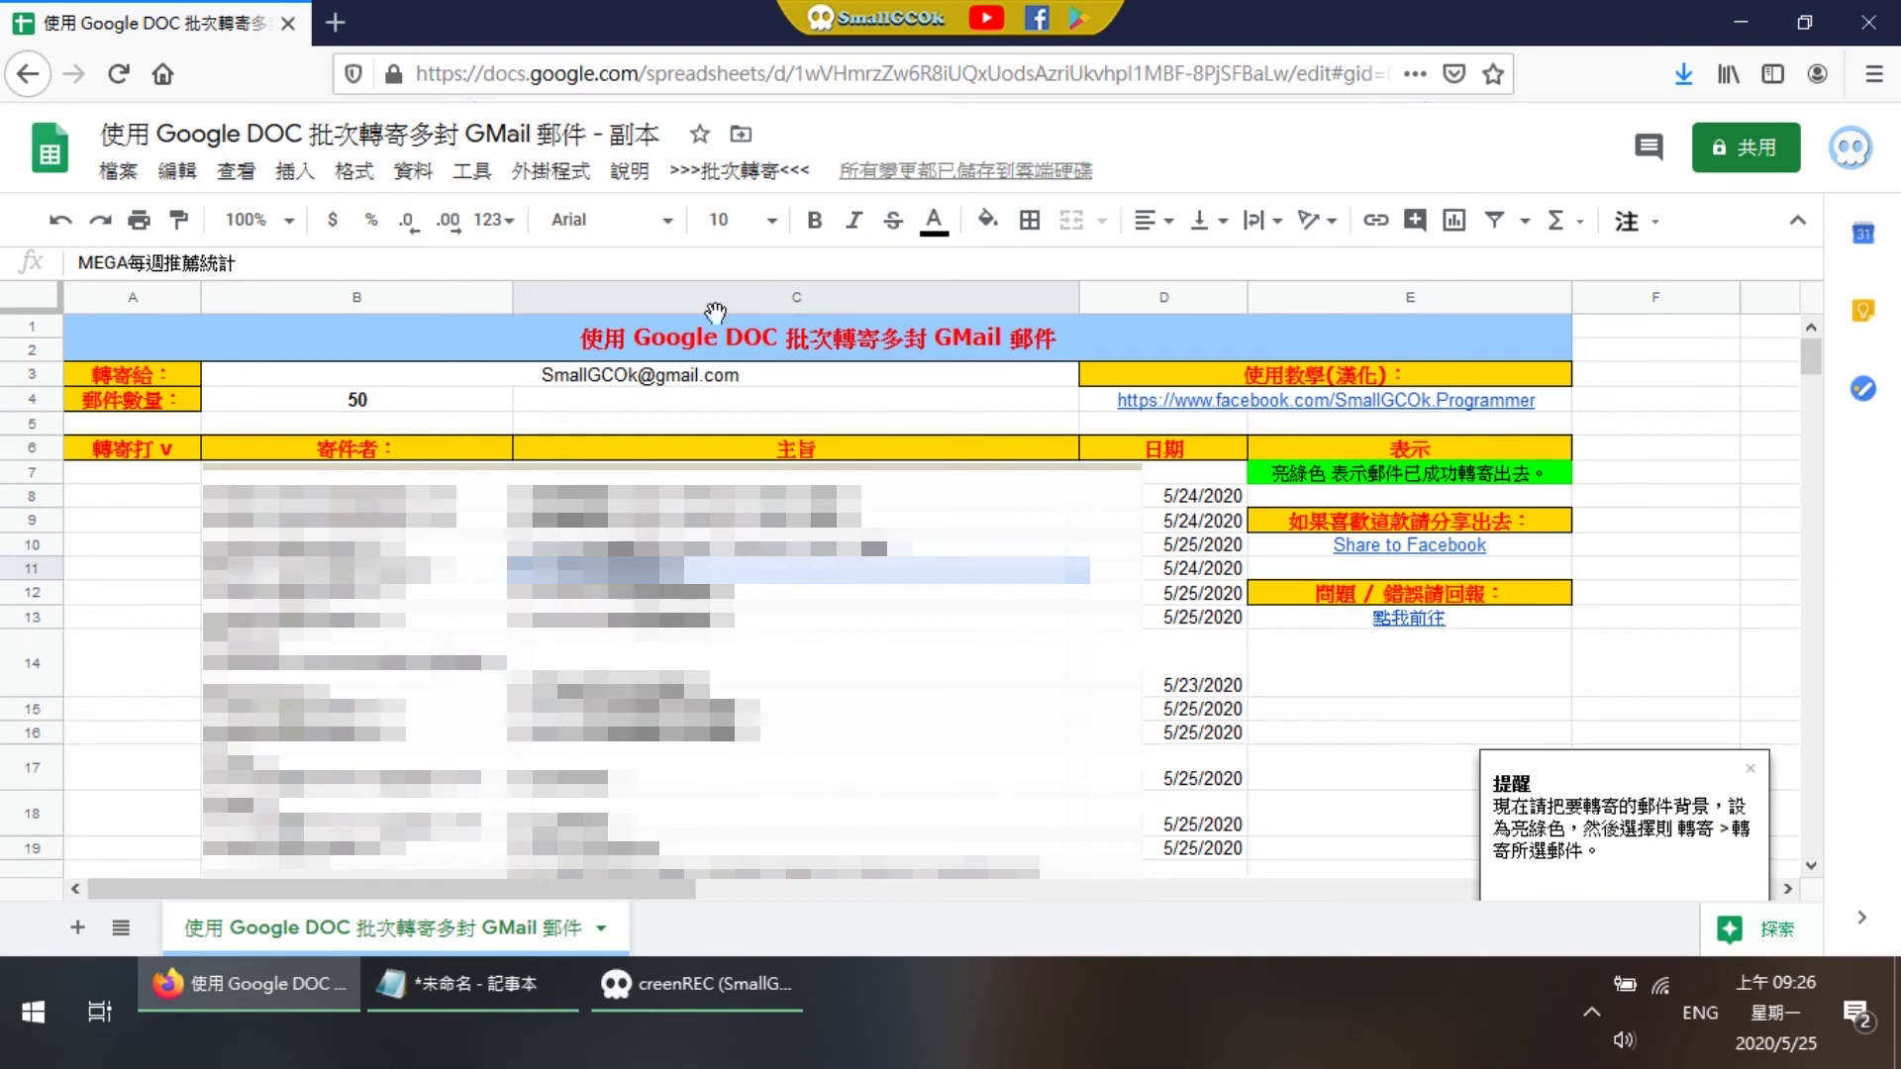
pyautogui.click(759, 179)
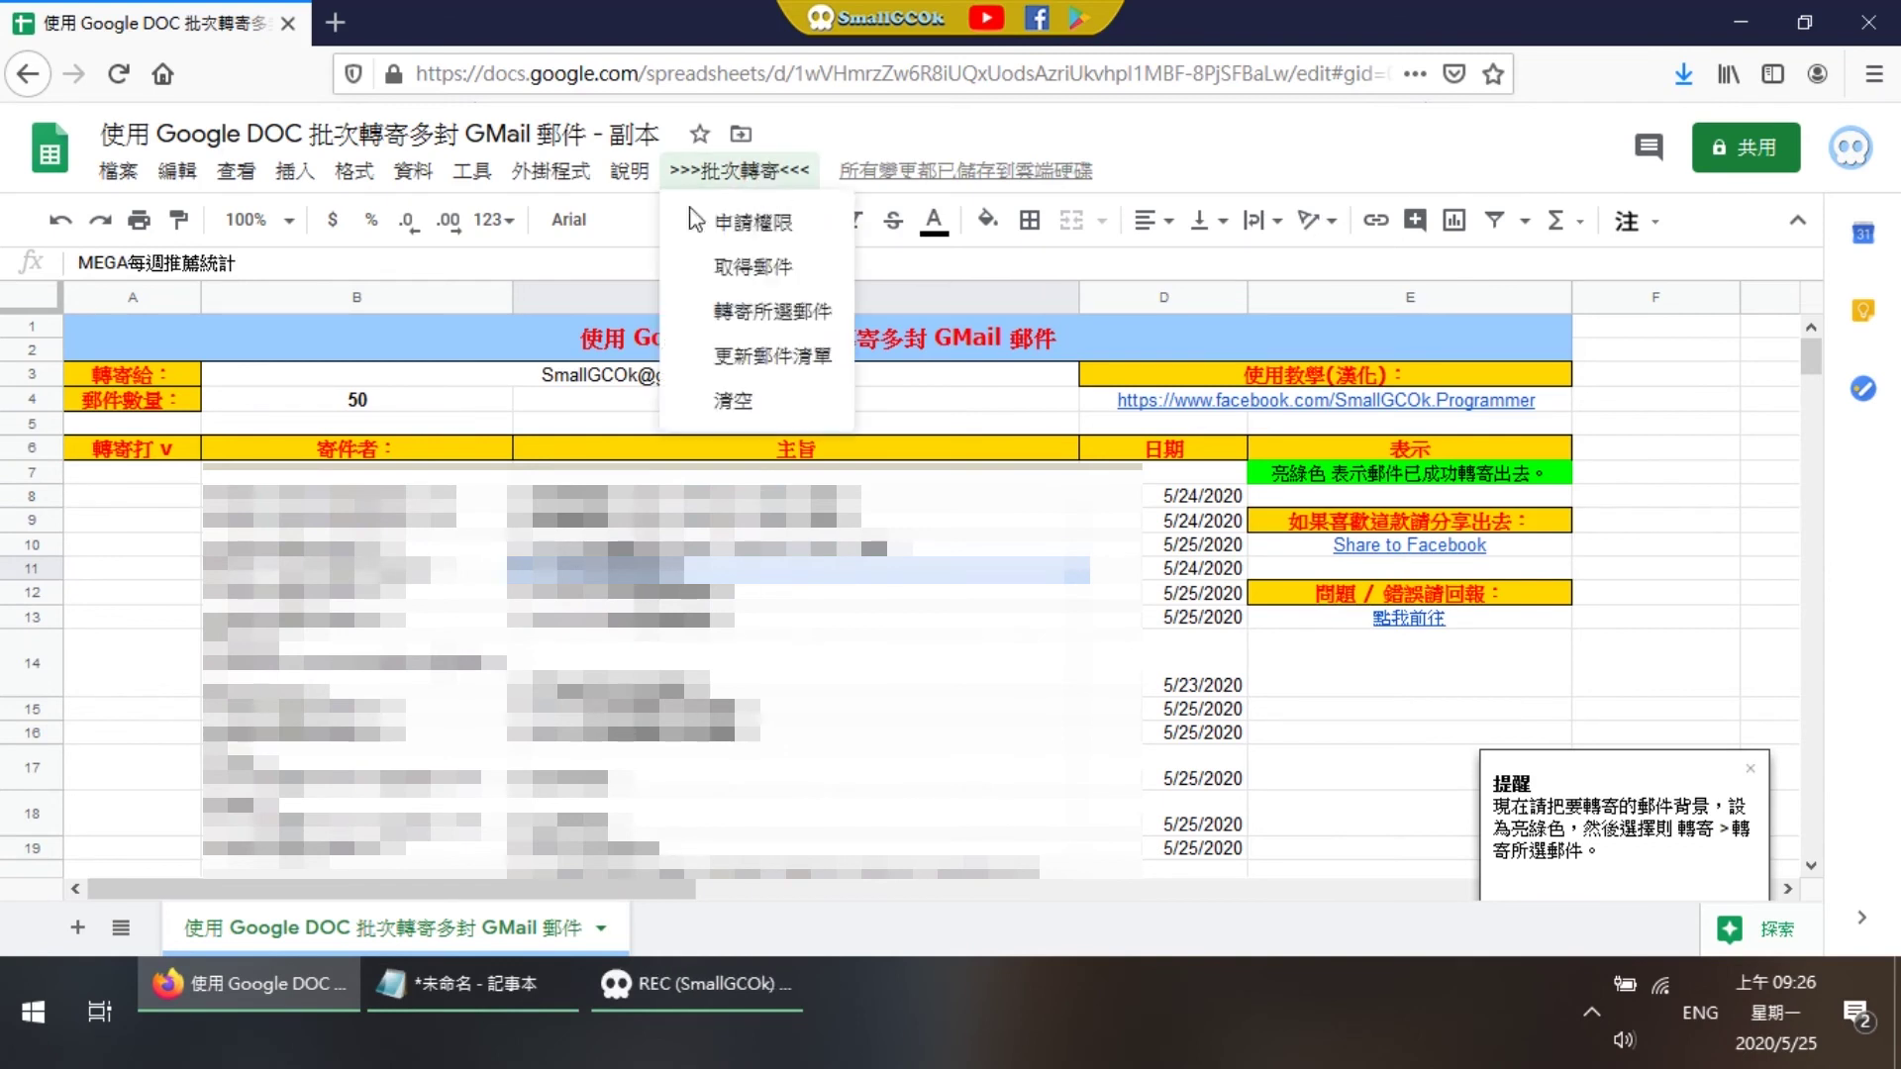
pyautogui.click(505, 376)
pyautogui.click(631, 376)
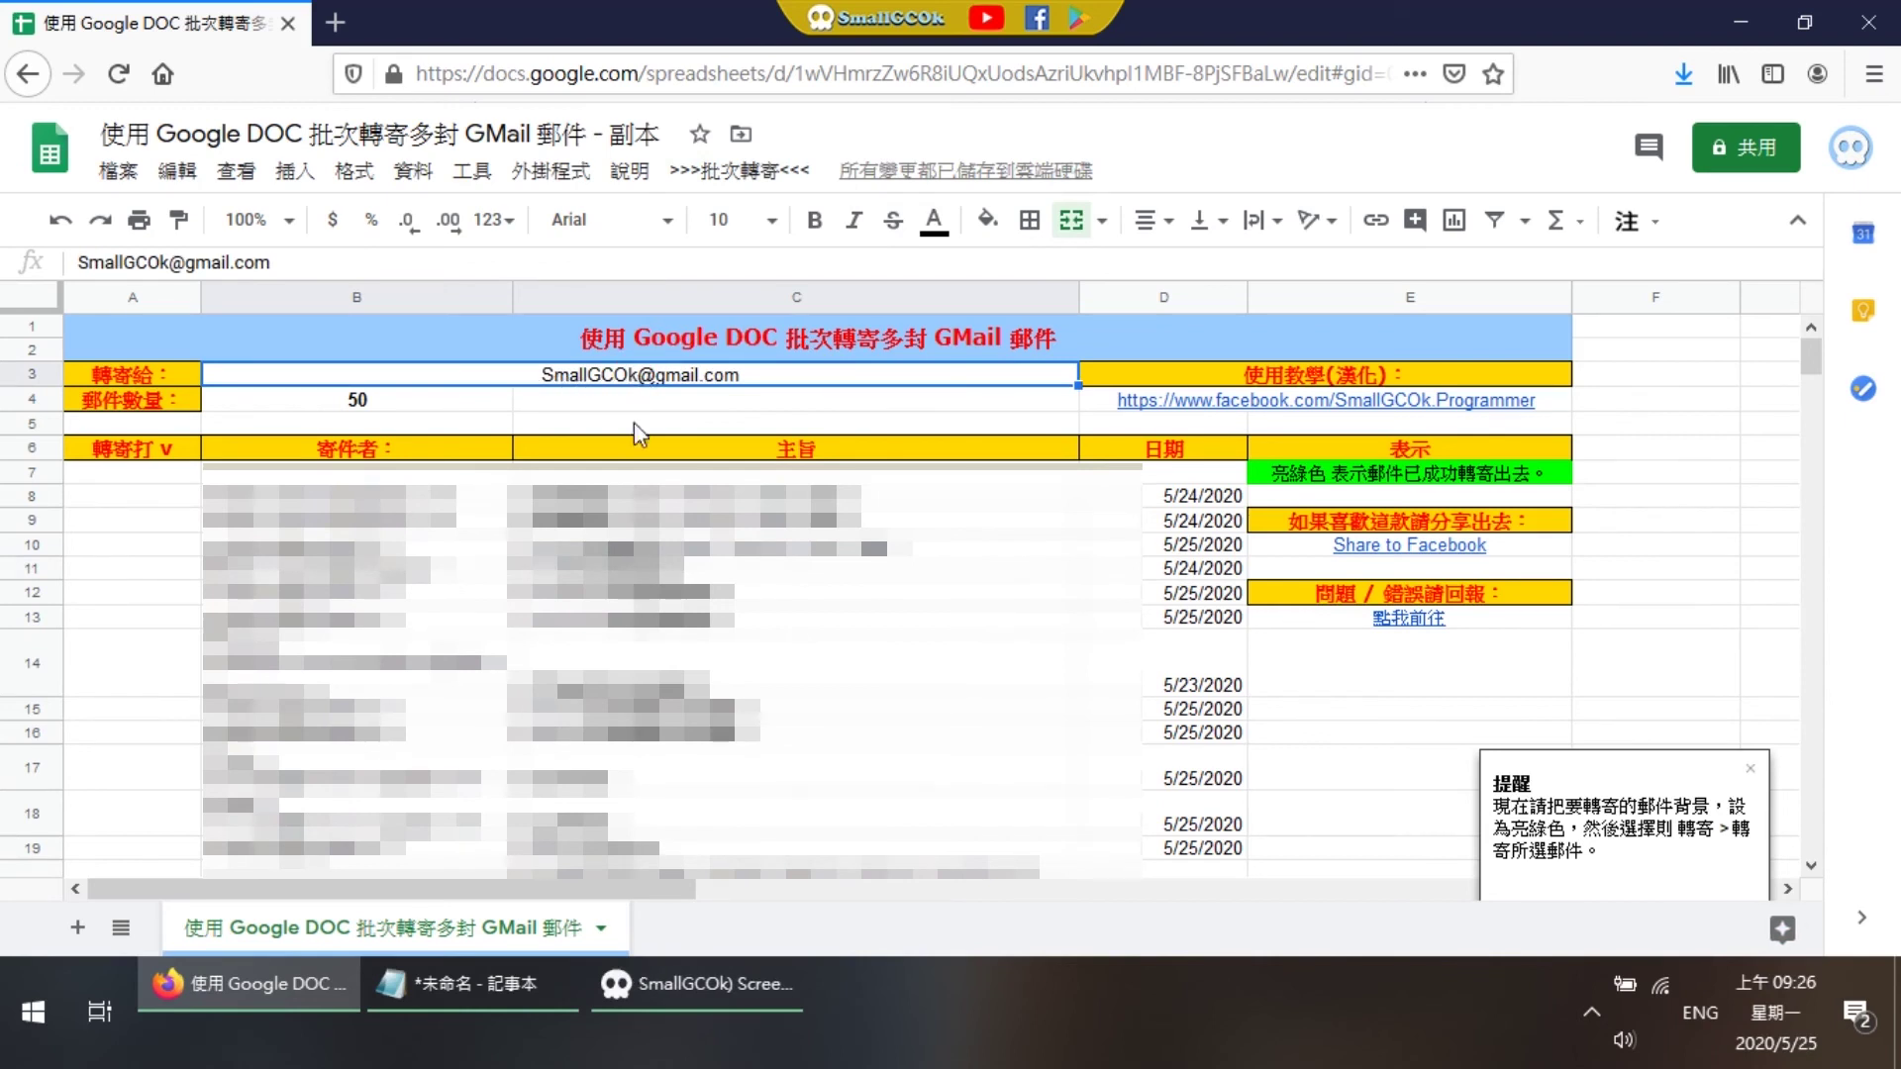
pyautogui.click(696, 551)
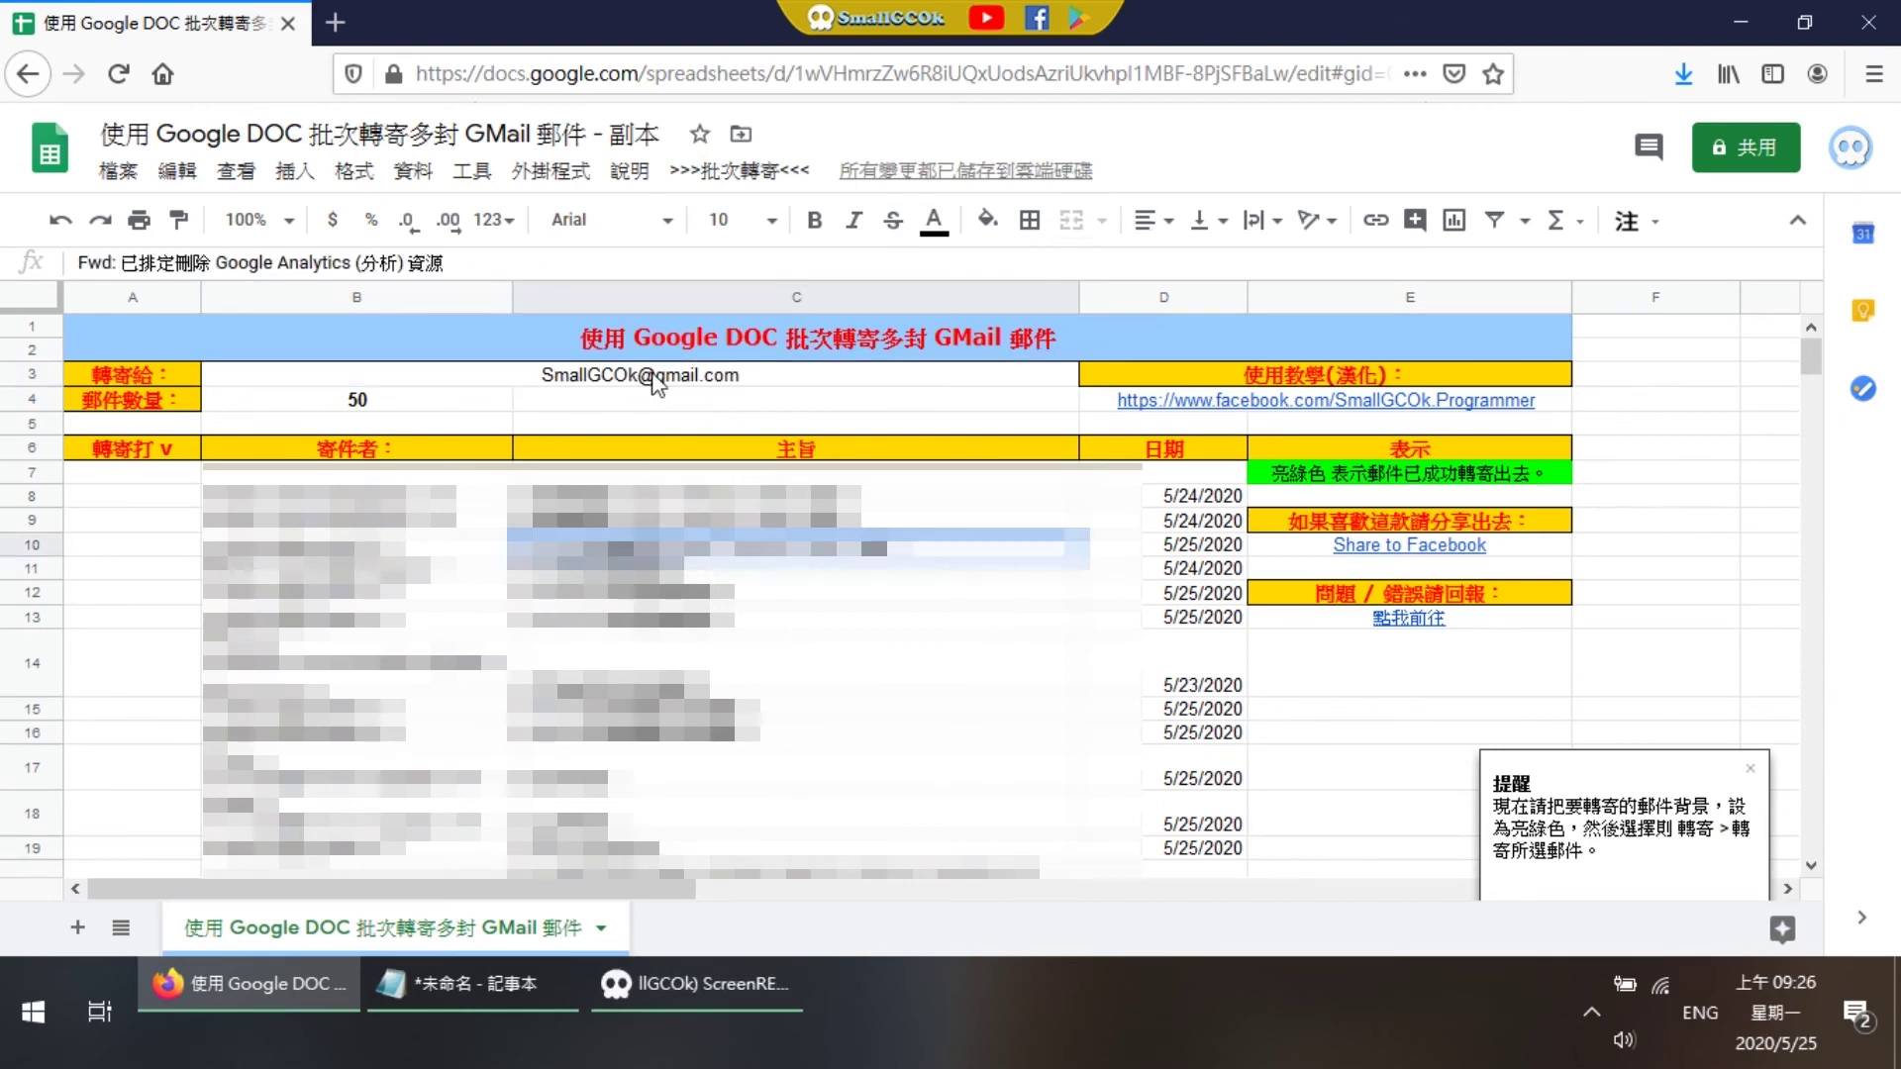
pyautogui.click(107, 365)
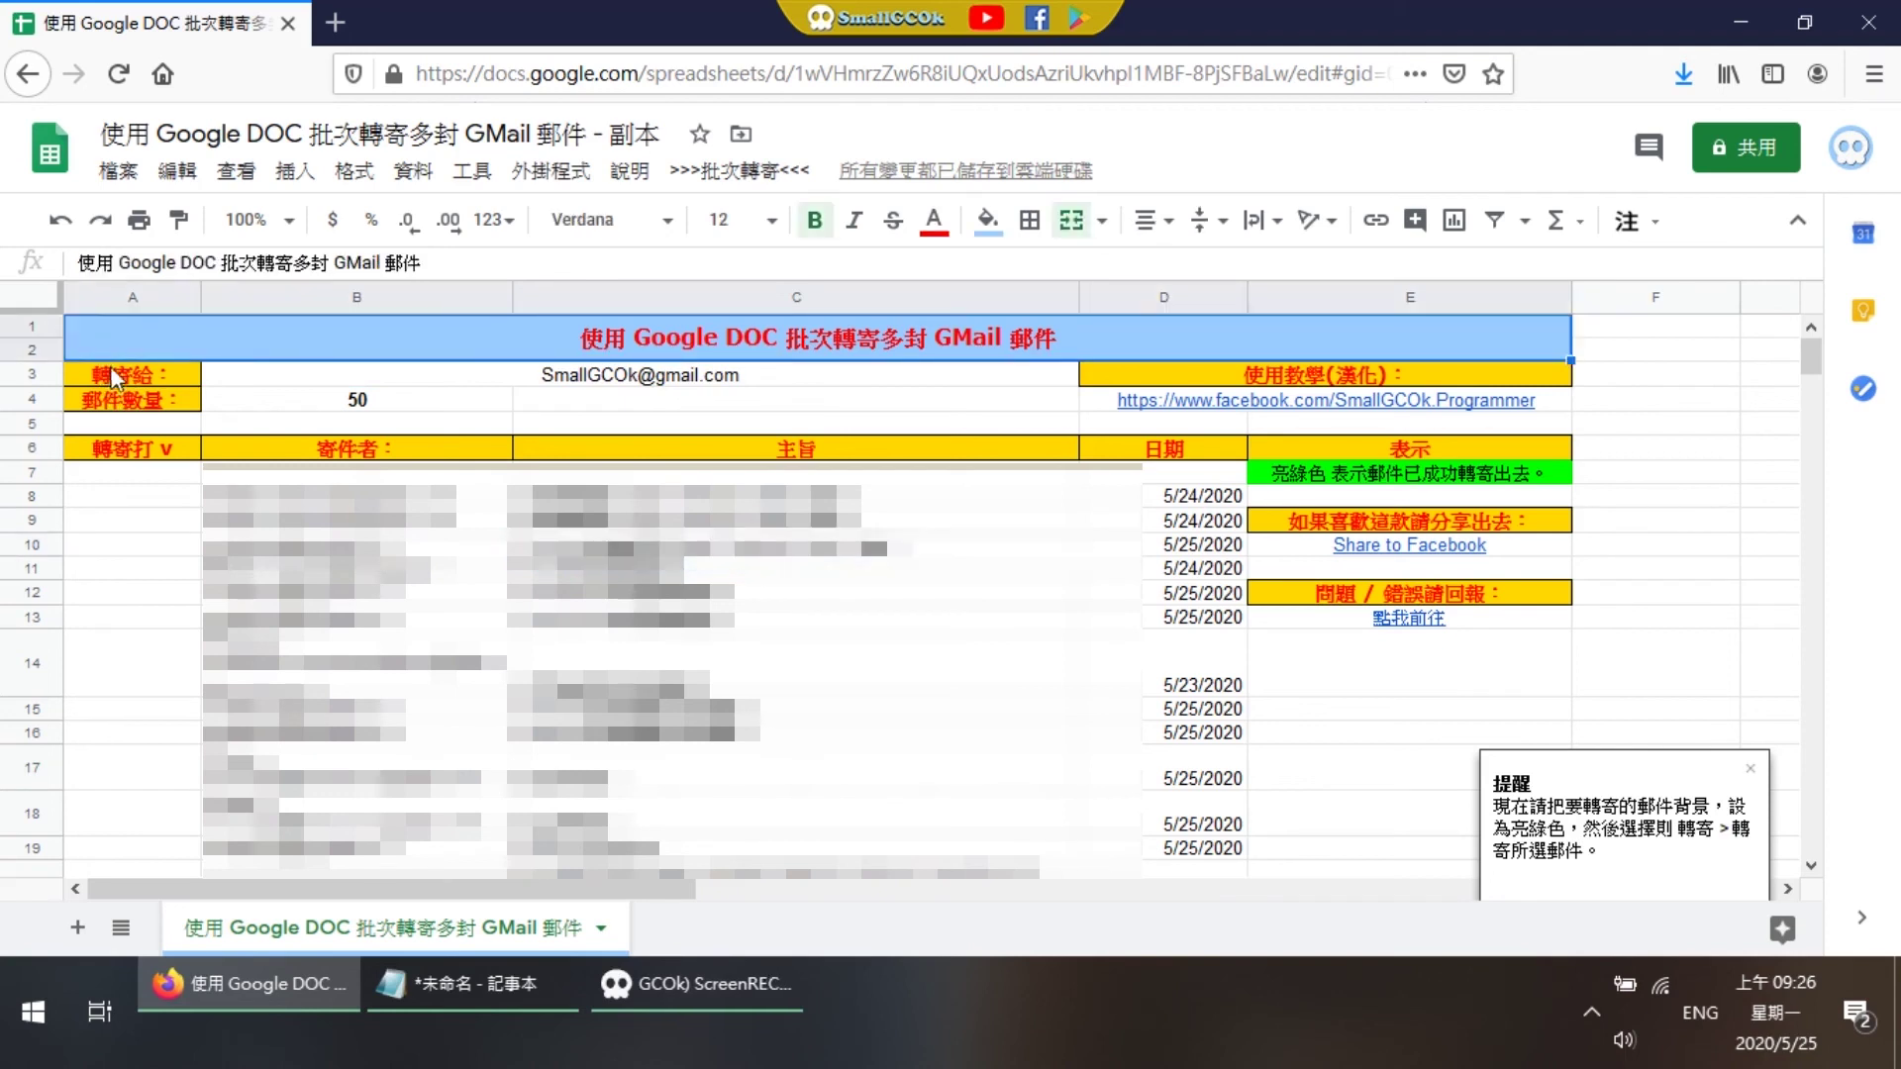
# Step: Highlight the recipient address cell beside 轉寄給 with a red fill, trying a yellow fill first
pyautogui.click(283, 376)
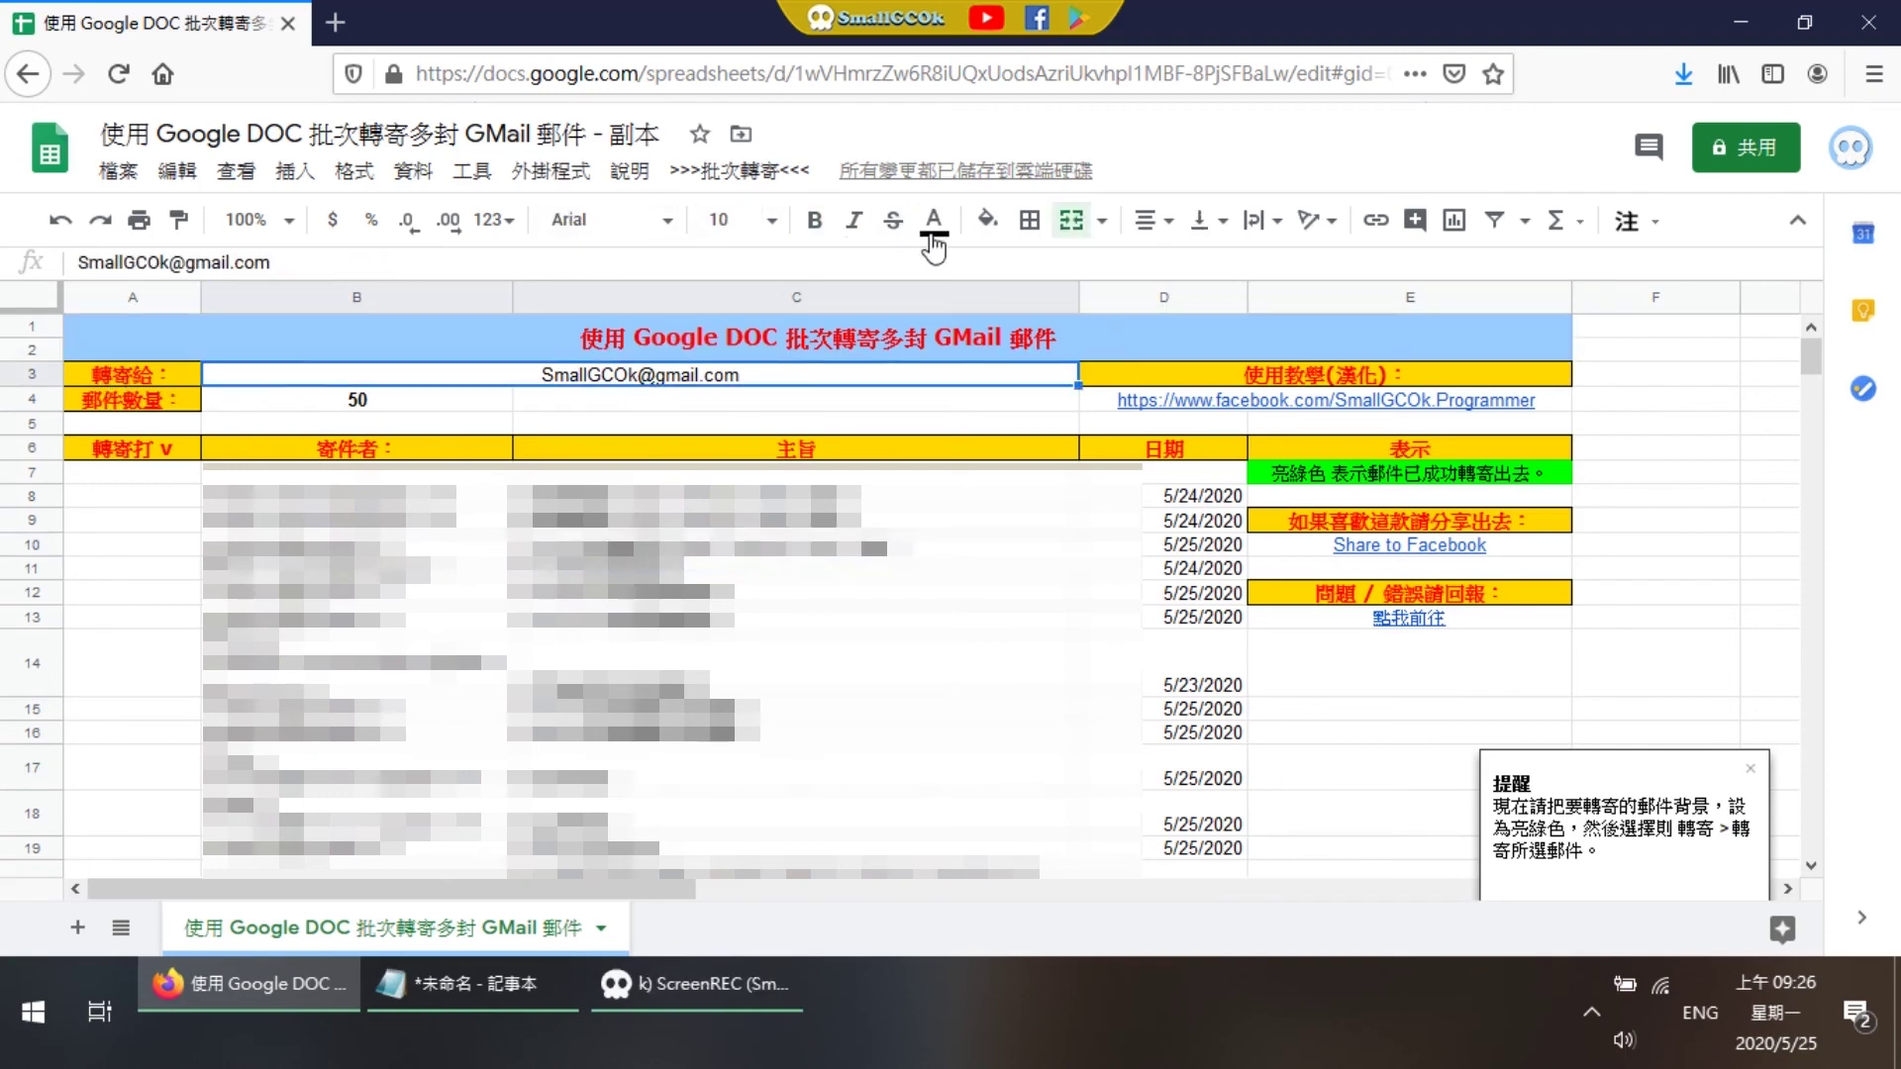
pyautogui.click(987, 219)
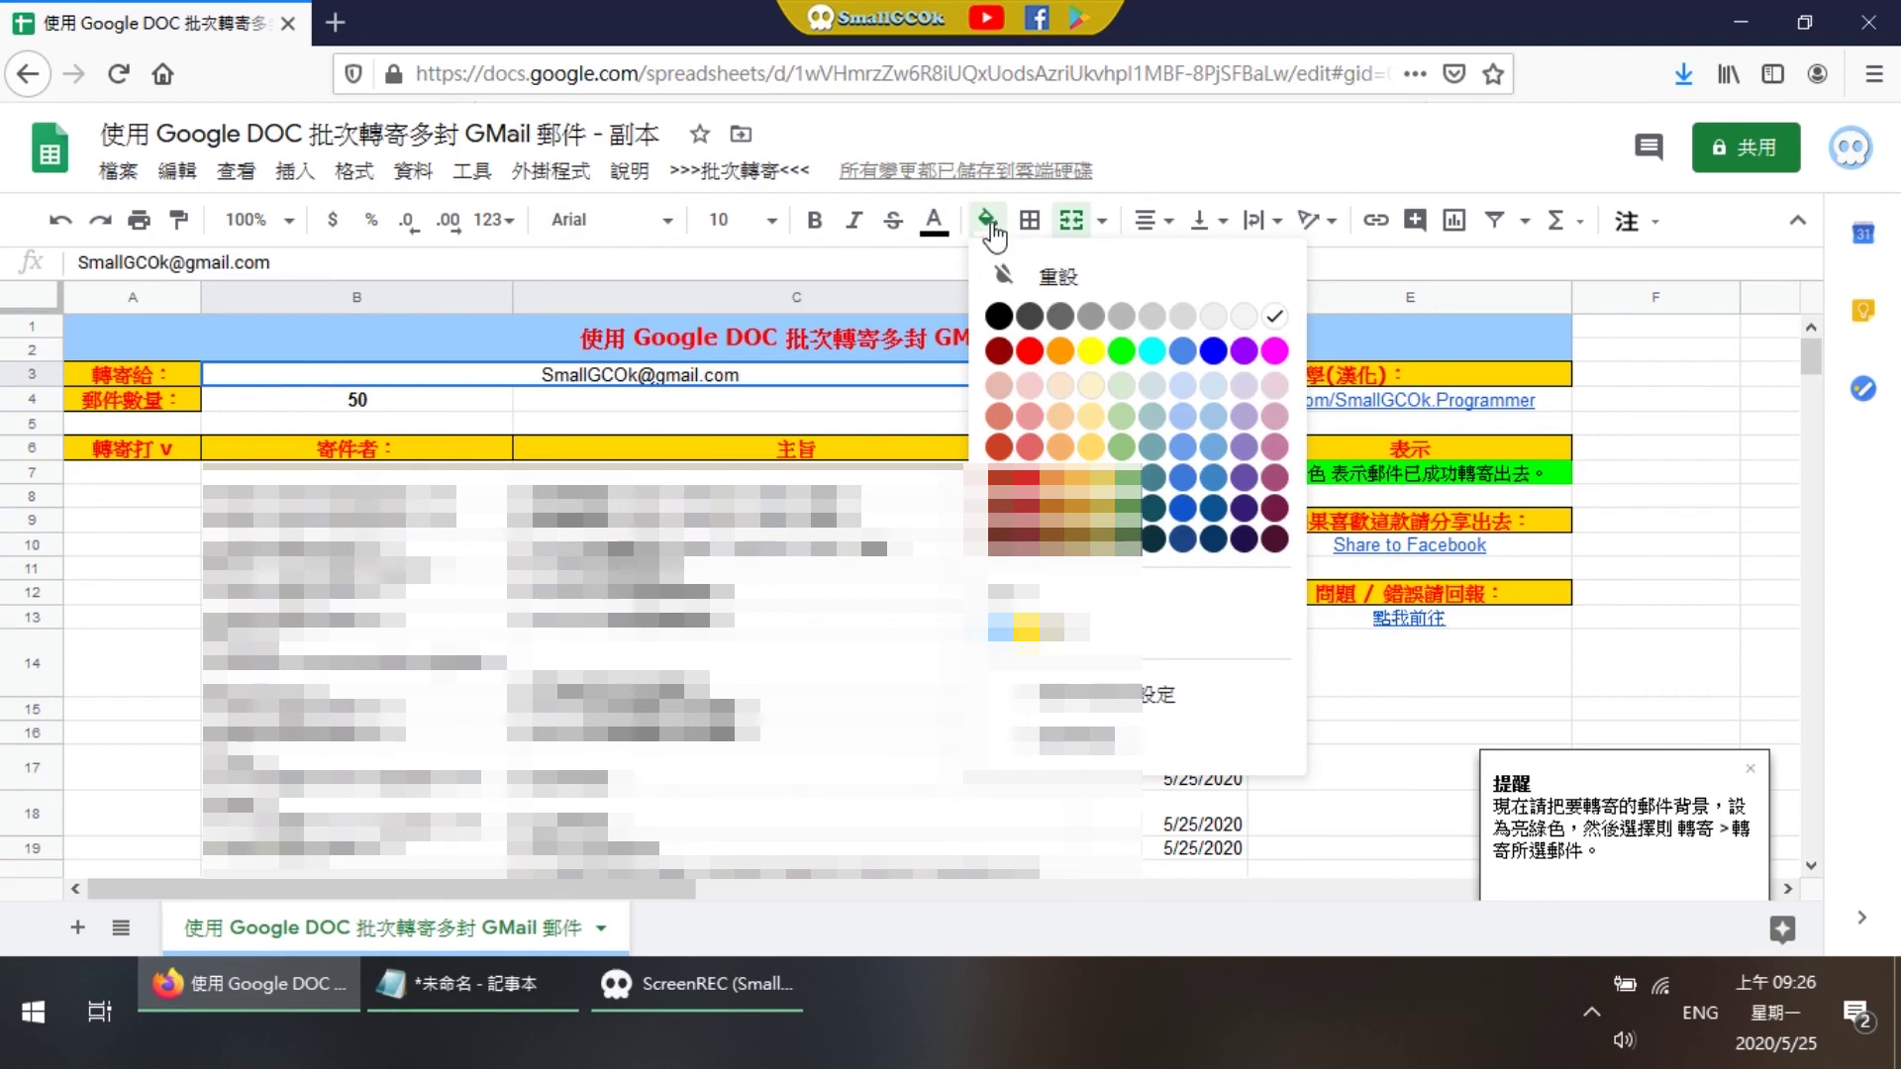
pyautogui.click(1094, 351)
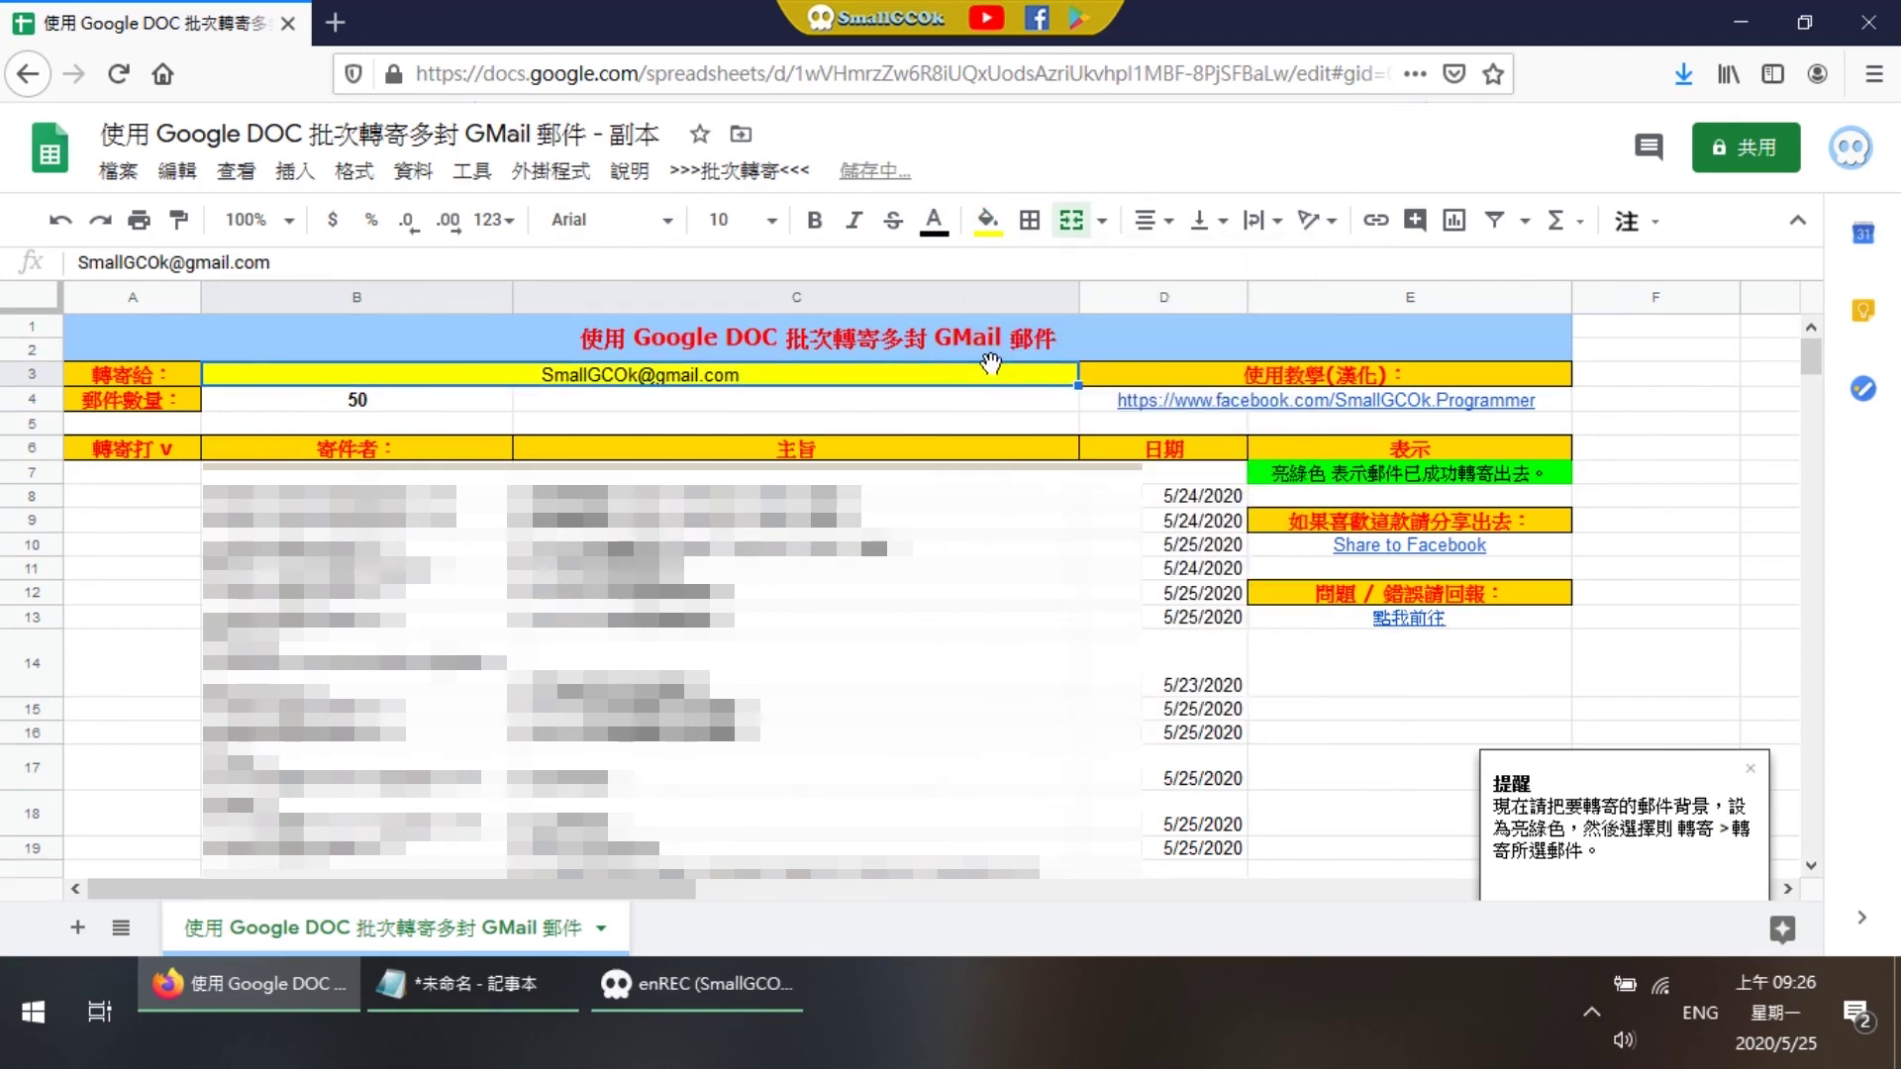
pyautogui.click(986, 222)
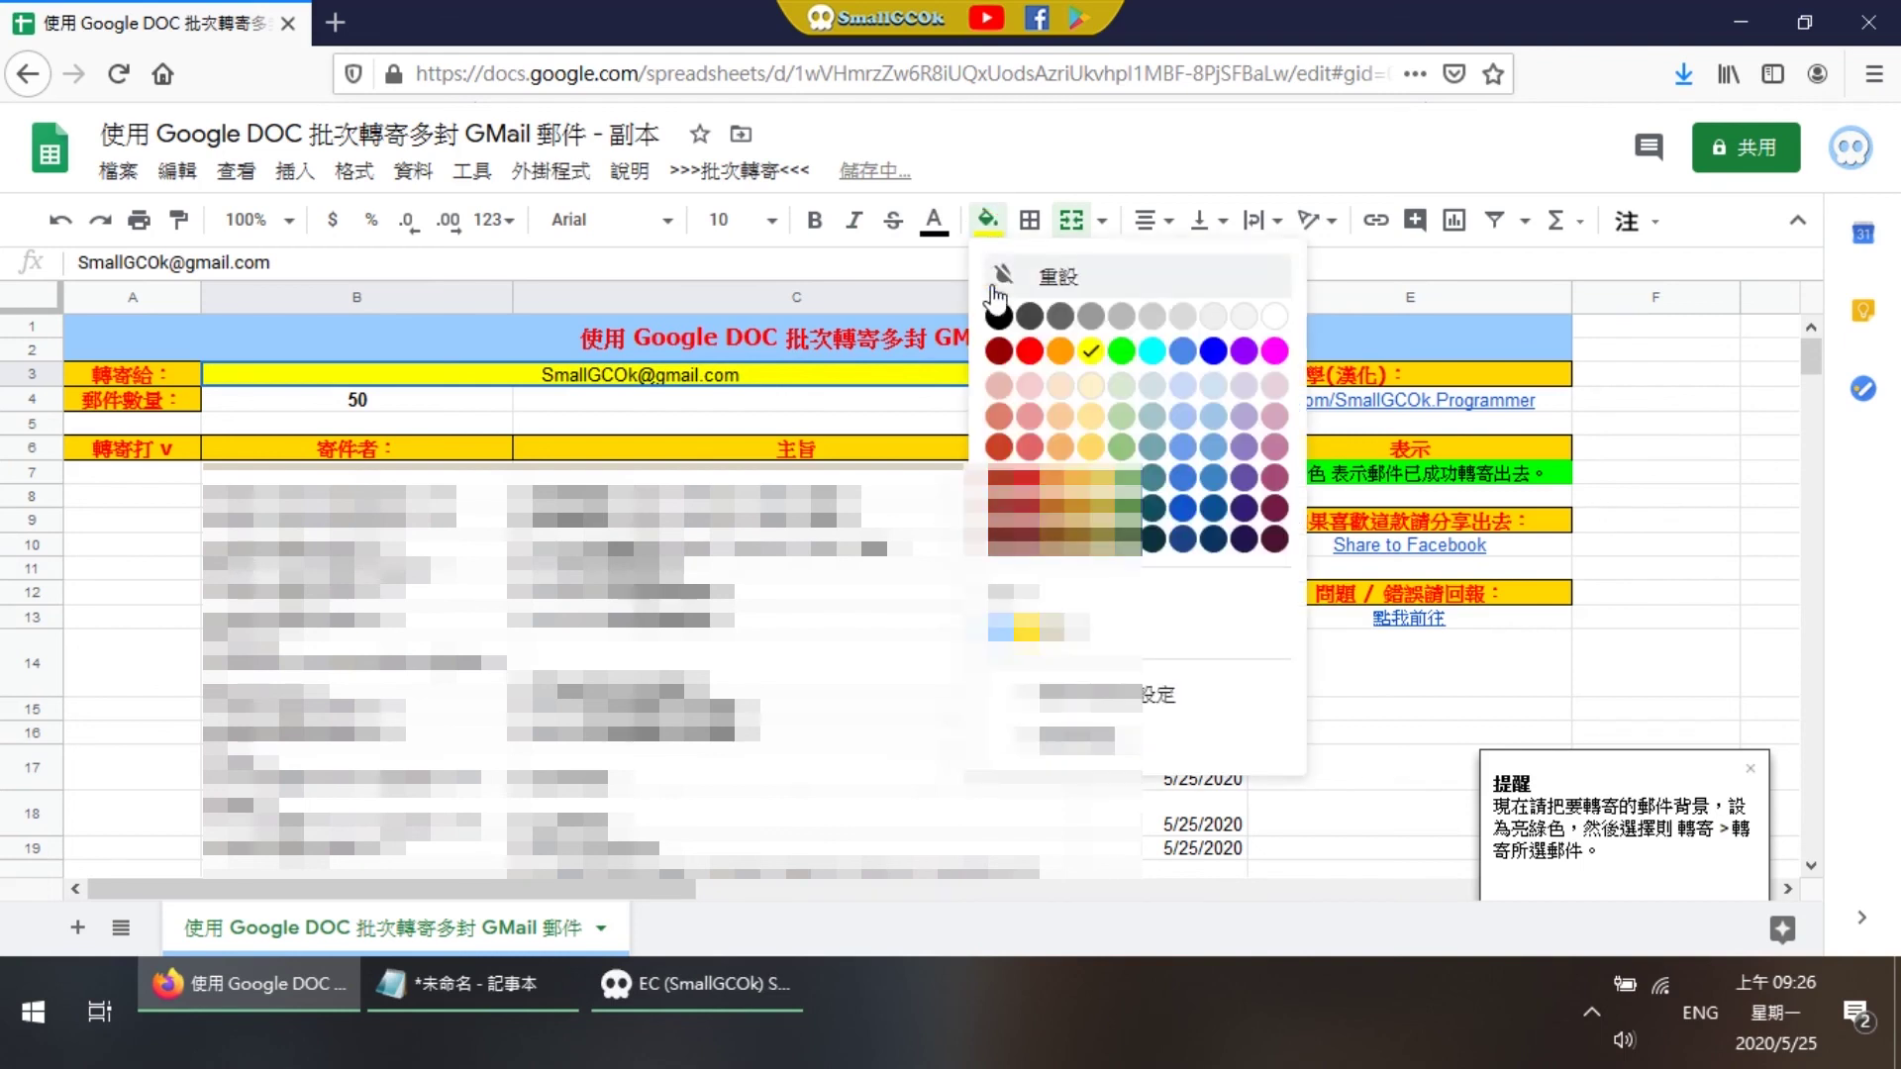
pyautogui.click(1030, 350)
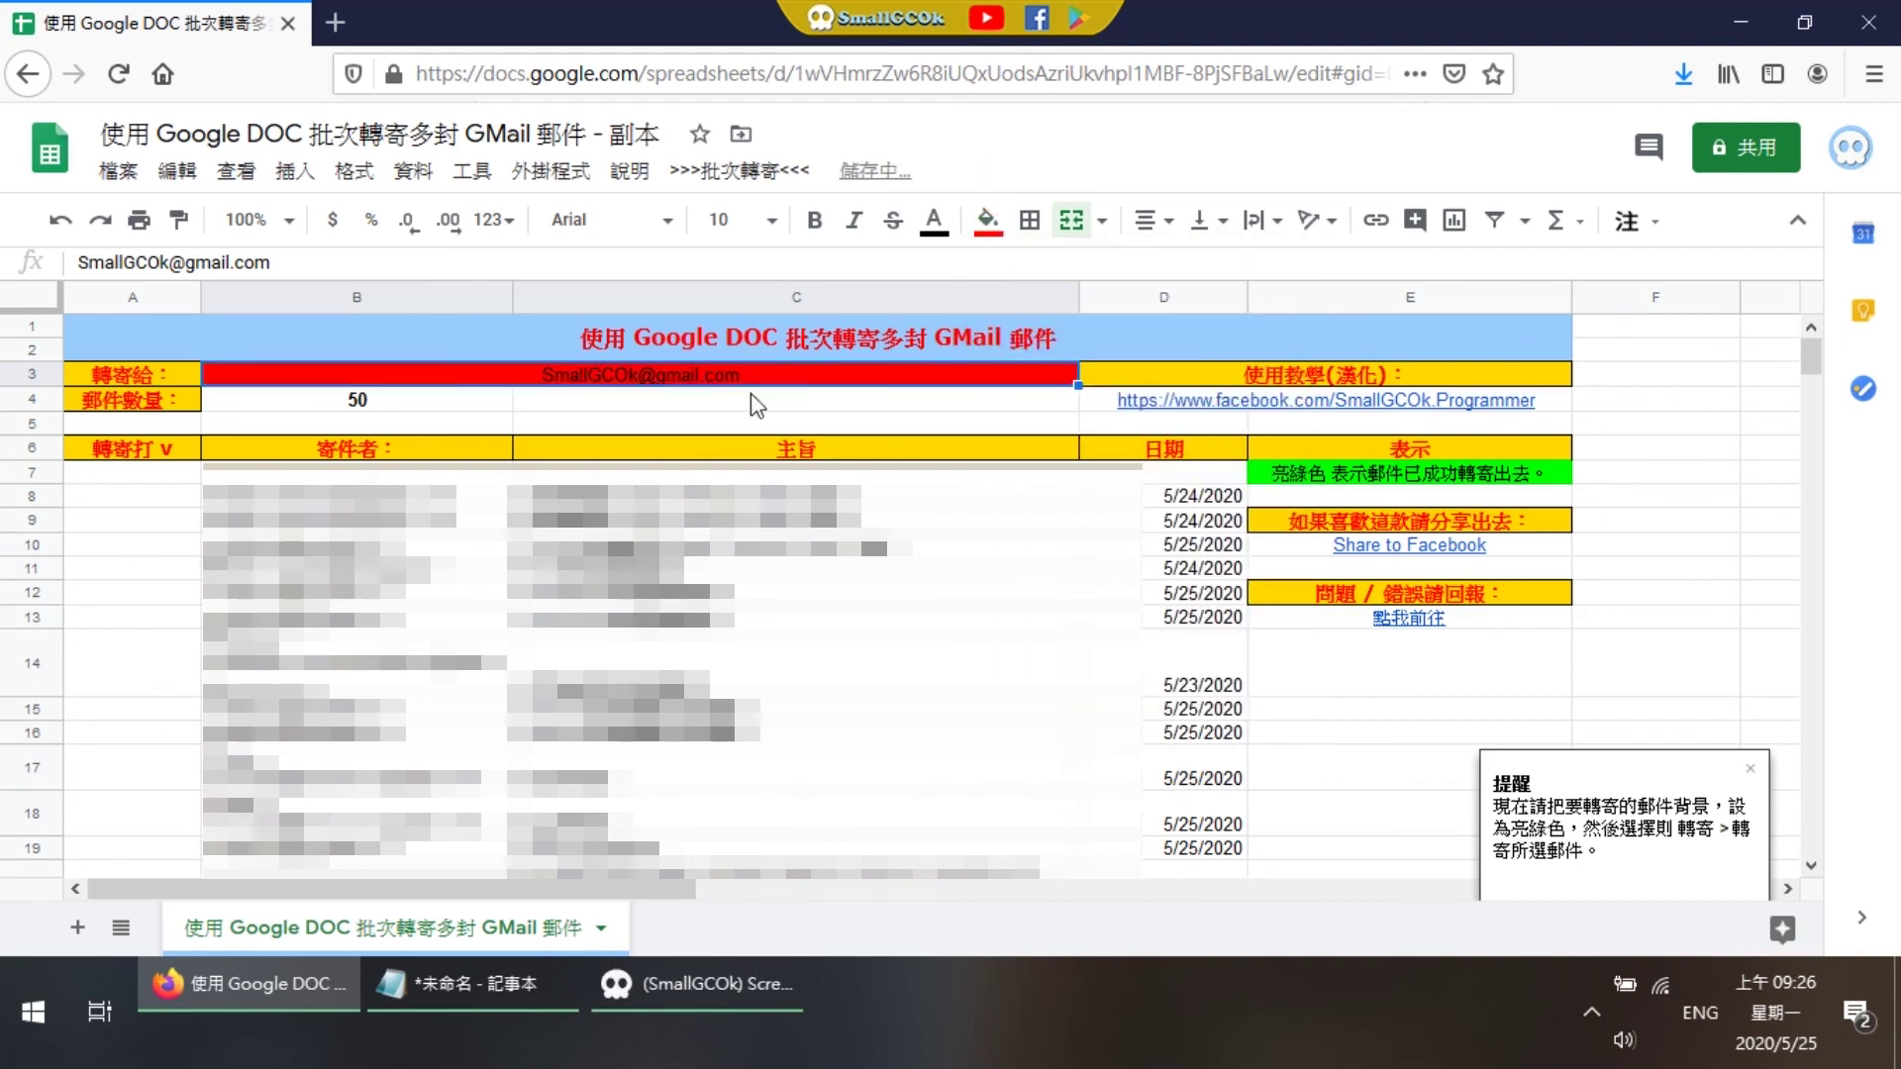
# Step: Set the text color of the recipient address cell beside 轉寄給 to white
pyautogui.click(662, 421)
pyautogui.click(693, 374)
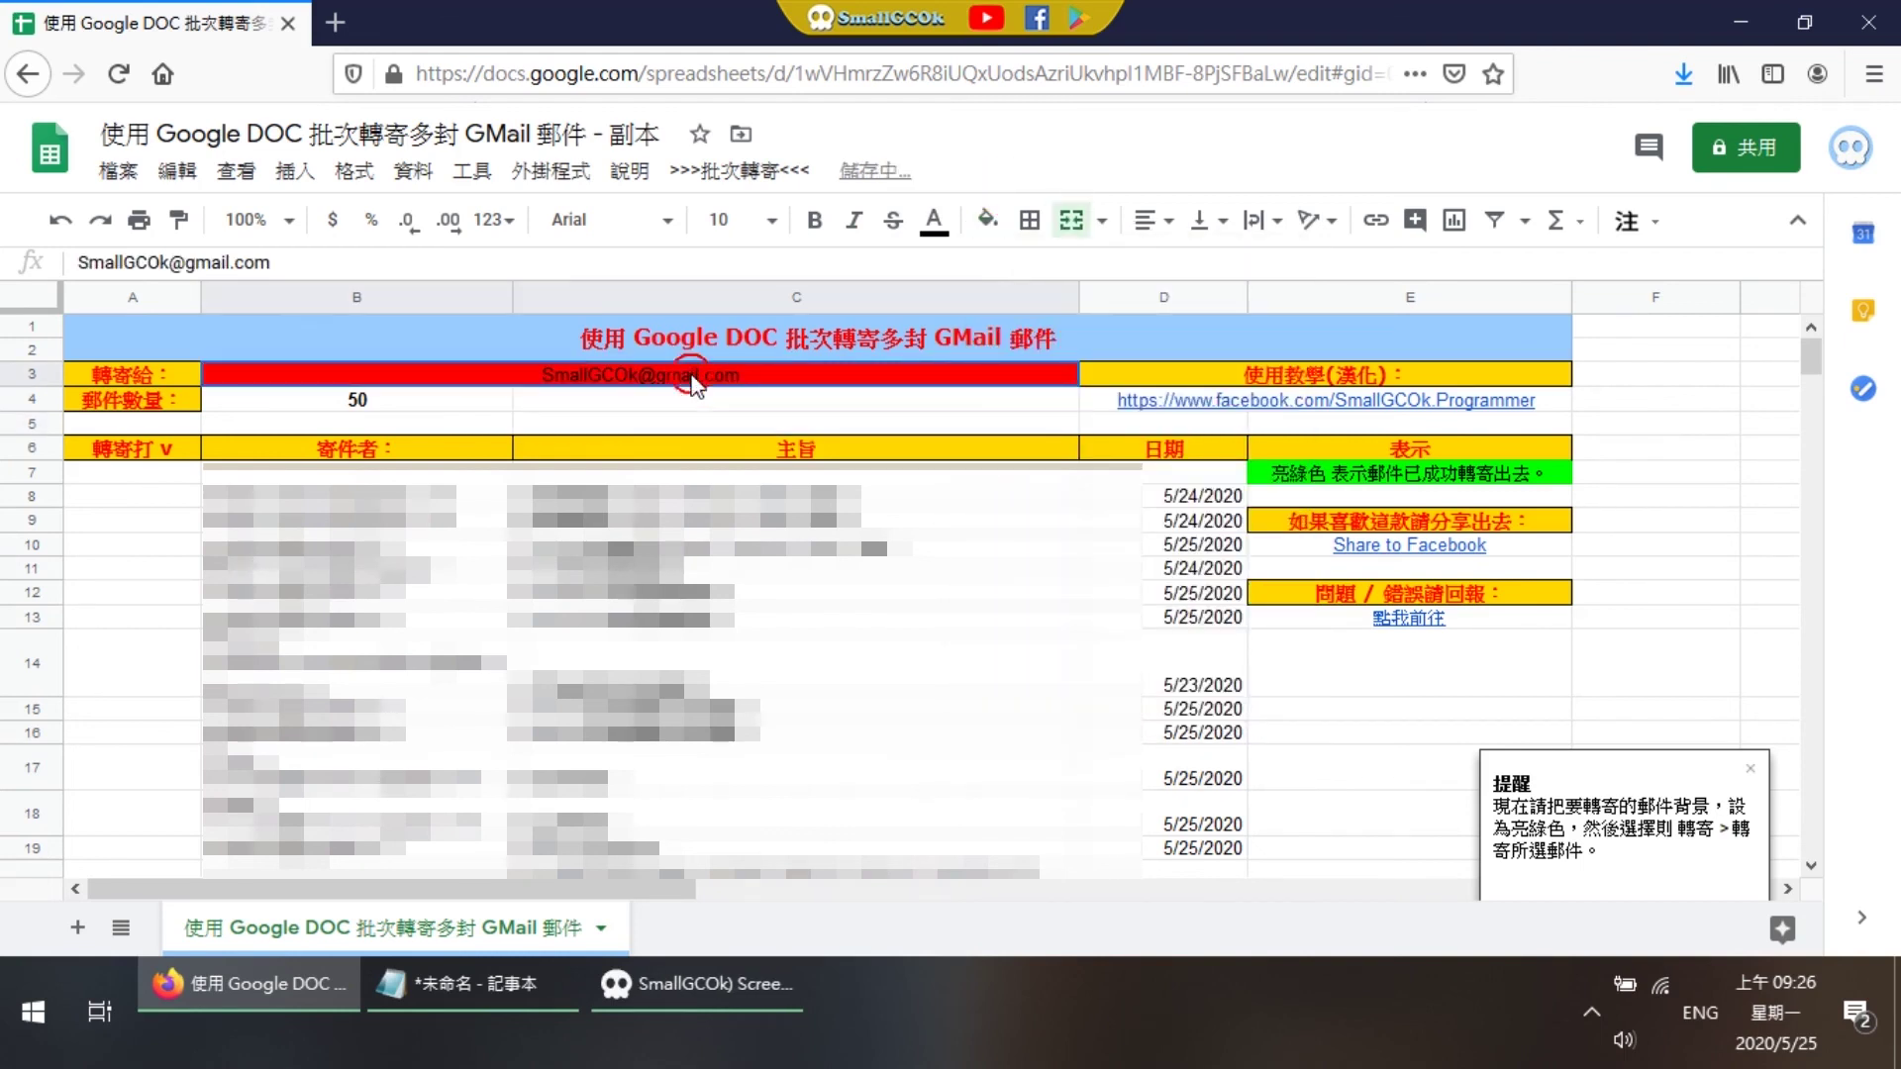
pyautogui.click(957, 231)
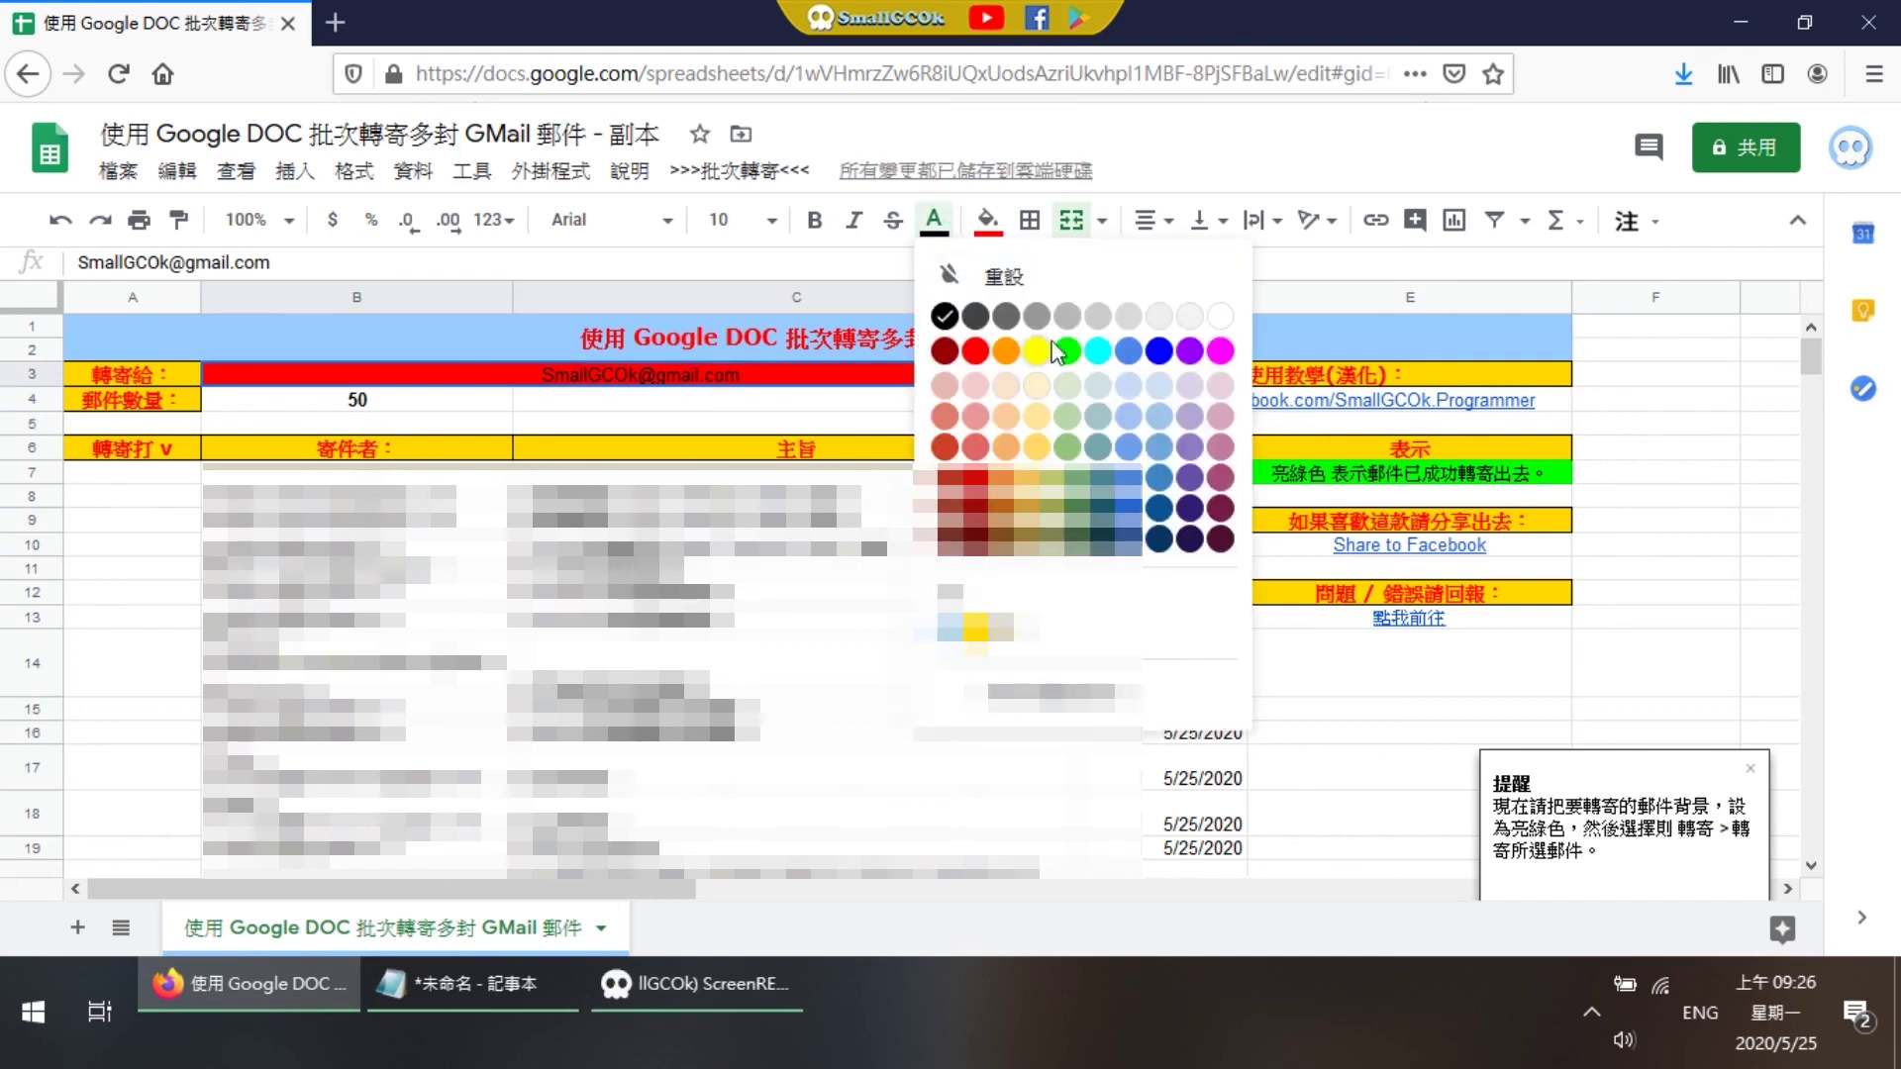
pyautogui.click(1218, 319)
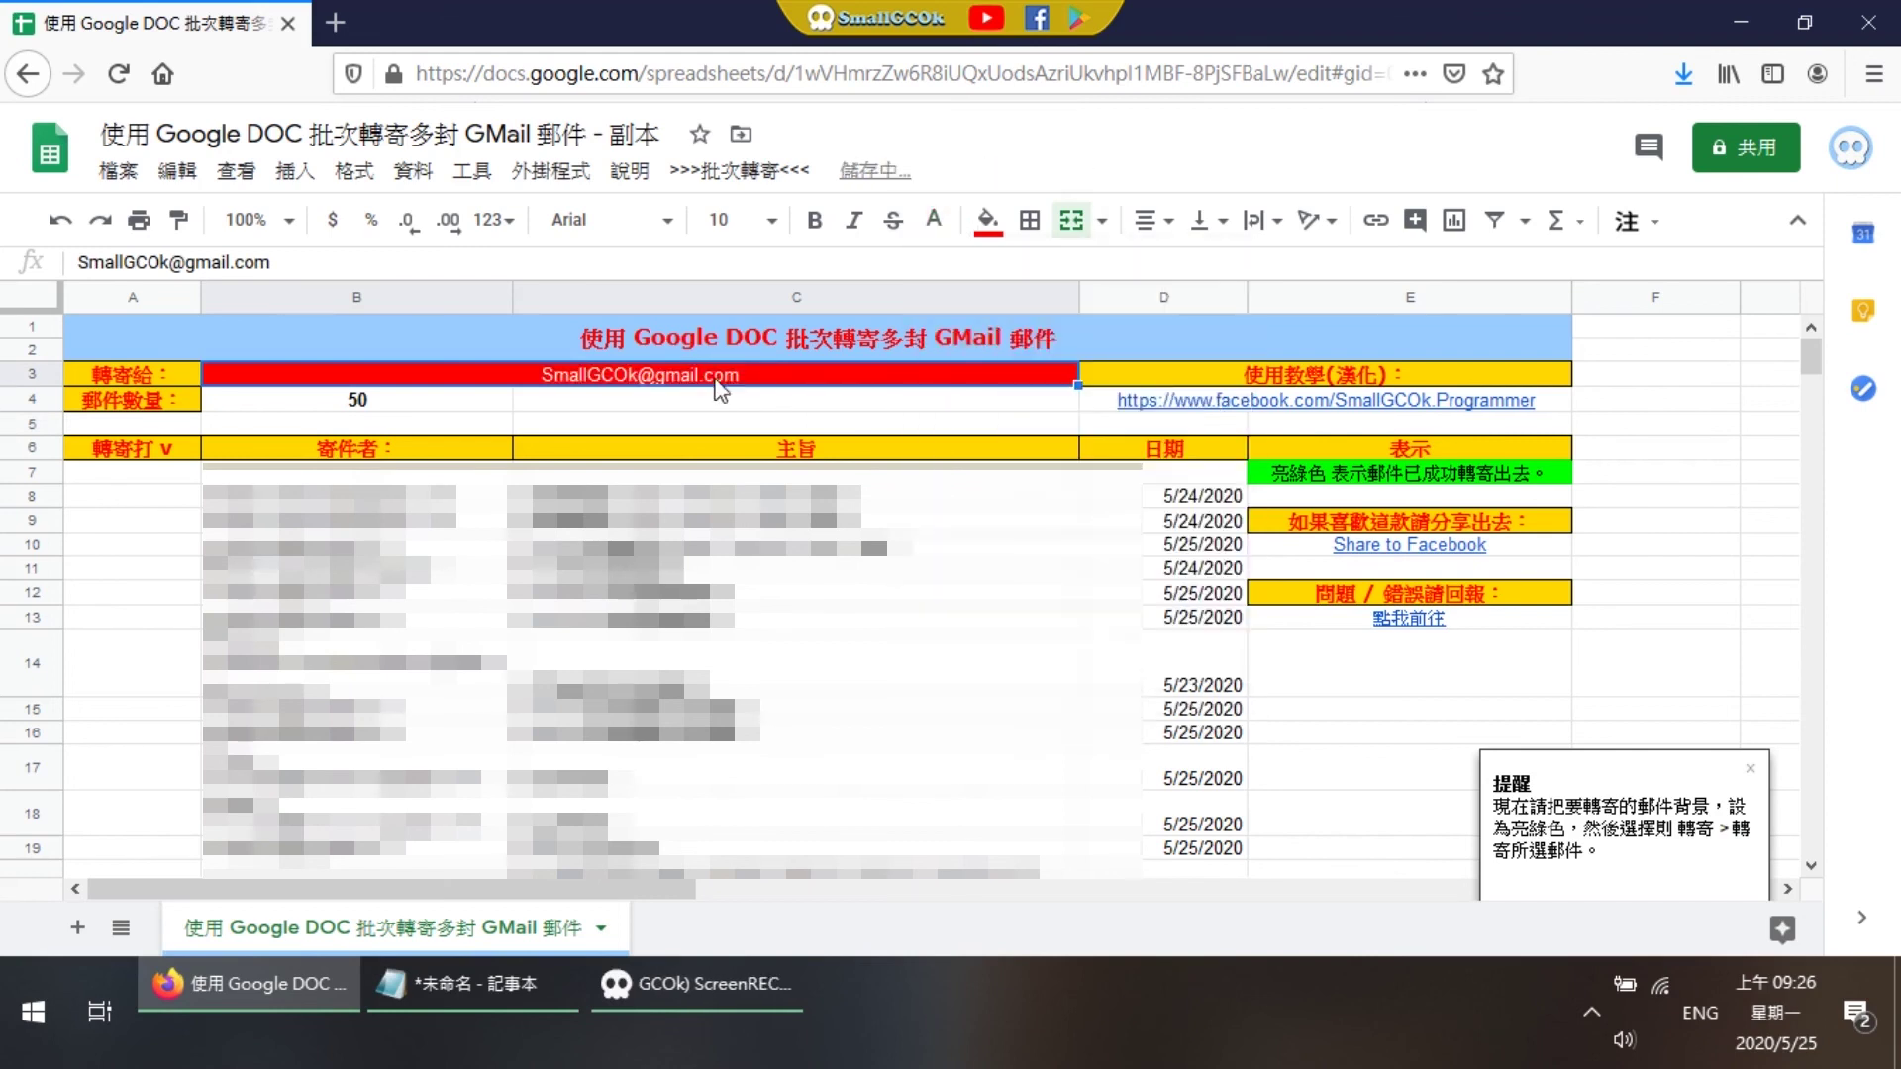
pyautogui.click(661, 408)
pyautogui.click(646, 379)
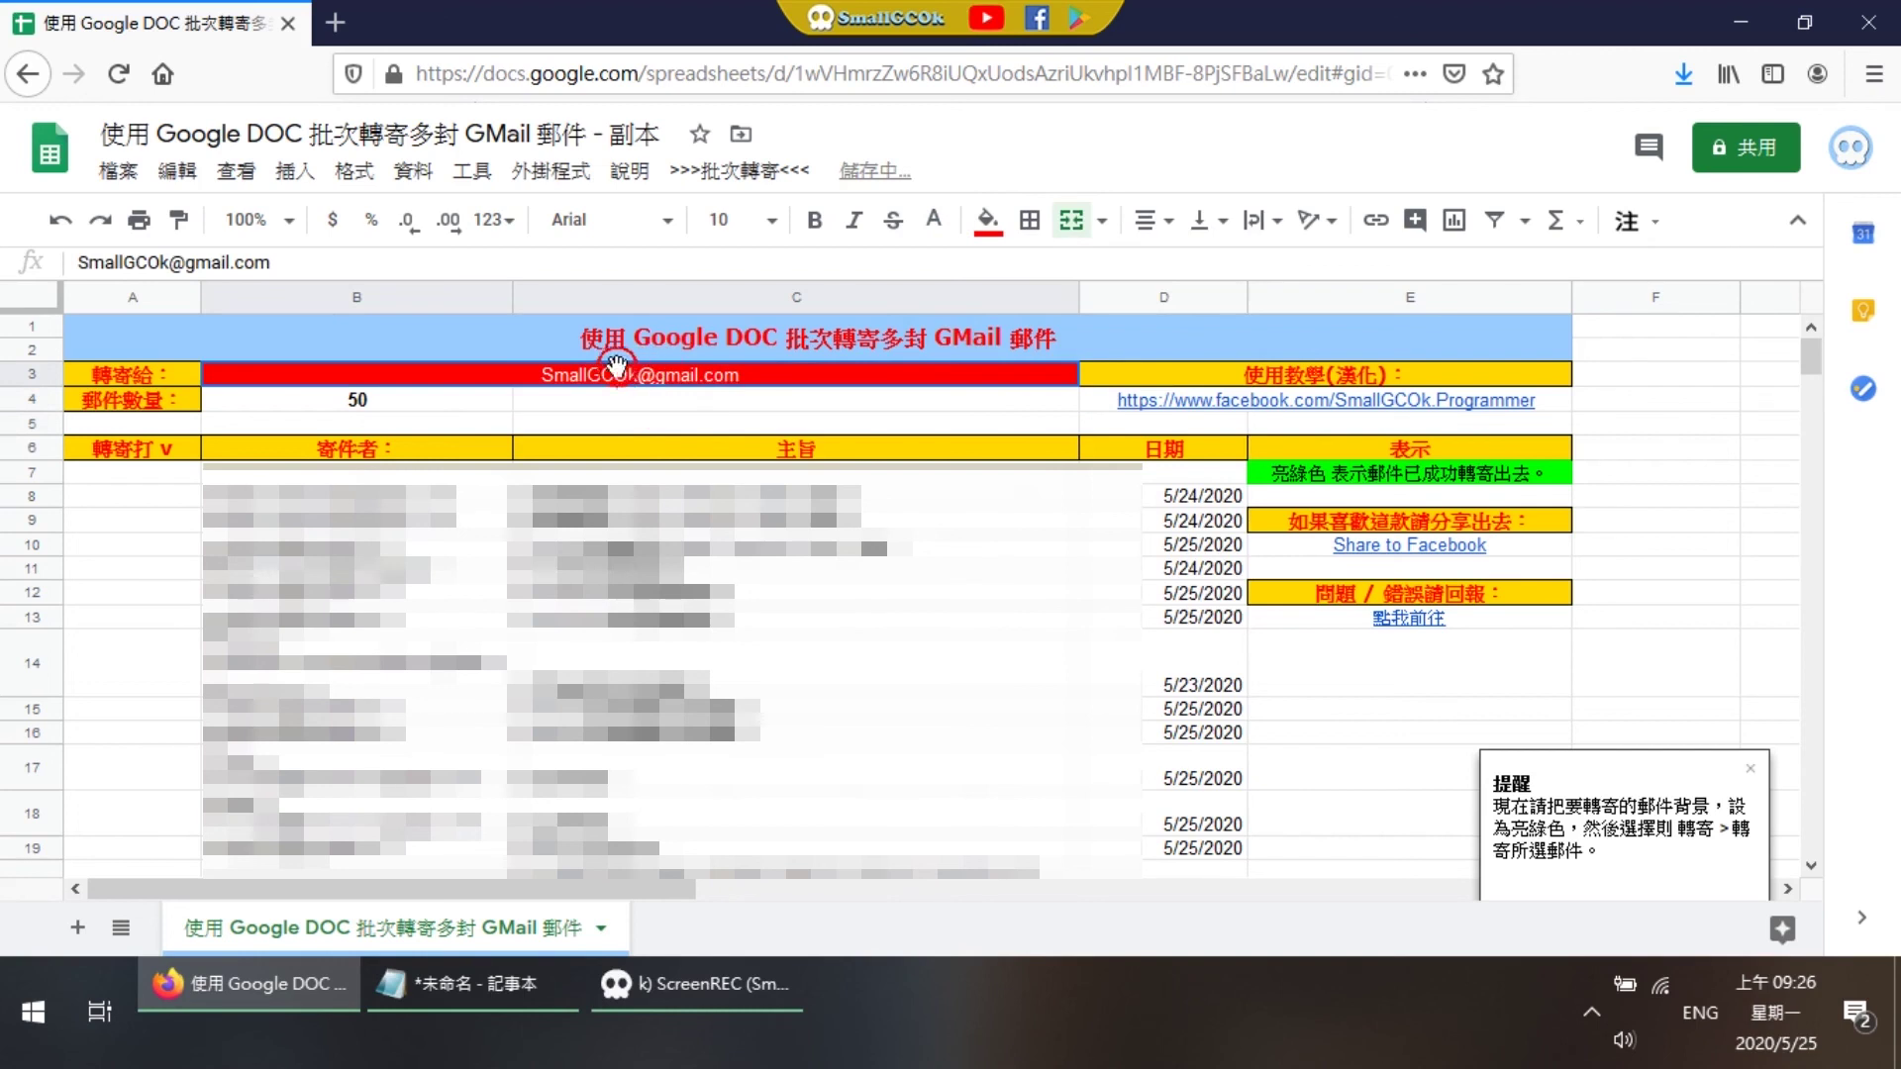
pyautogui.click(713, 428)
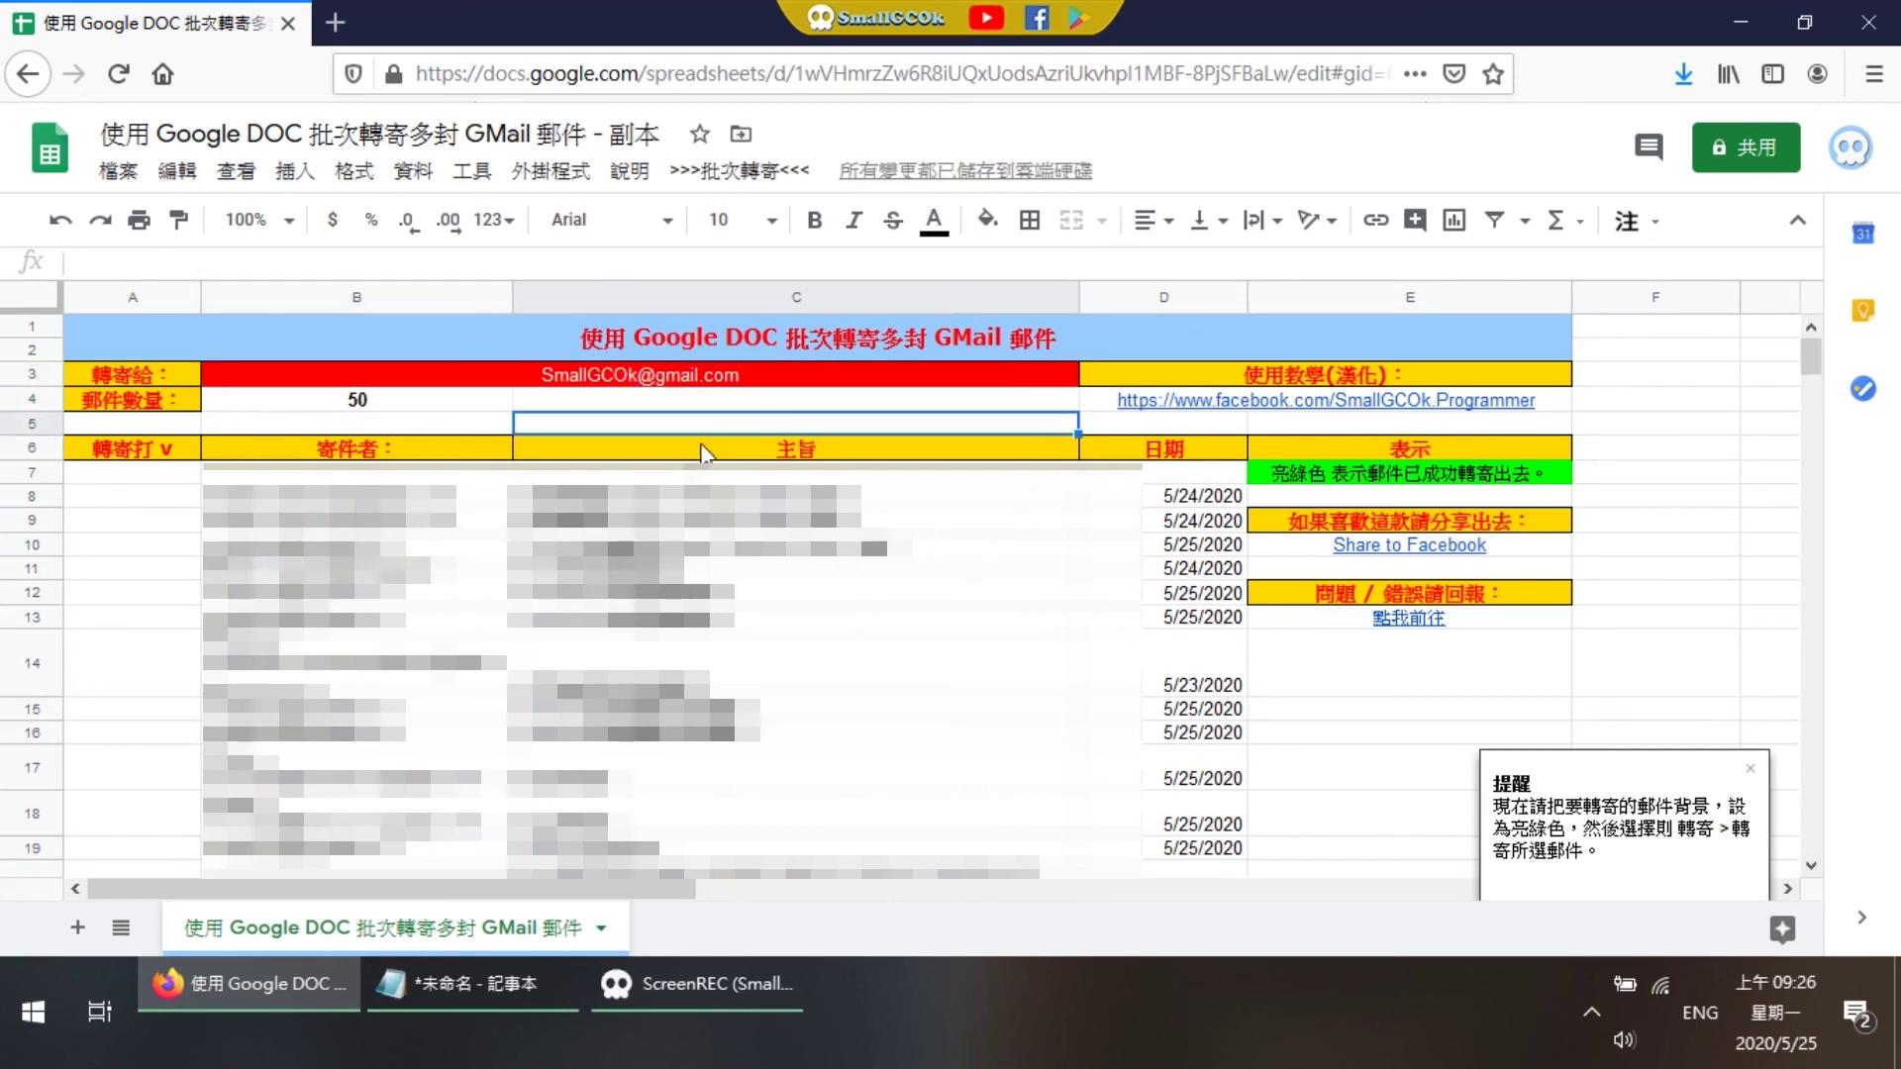
# Step: Empty the mail list with the forwarding script's 清空 command
pyautogui.click(752, 170)
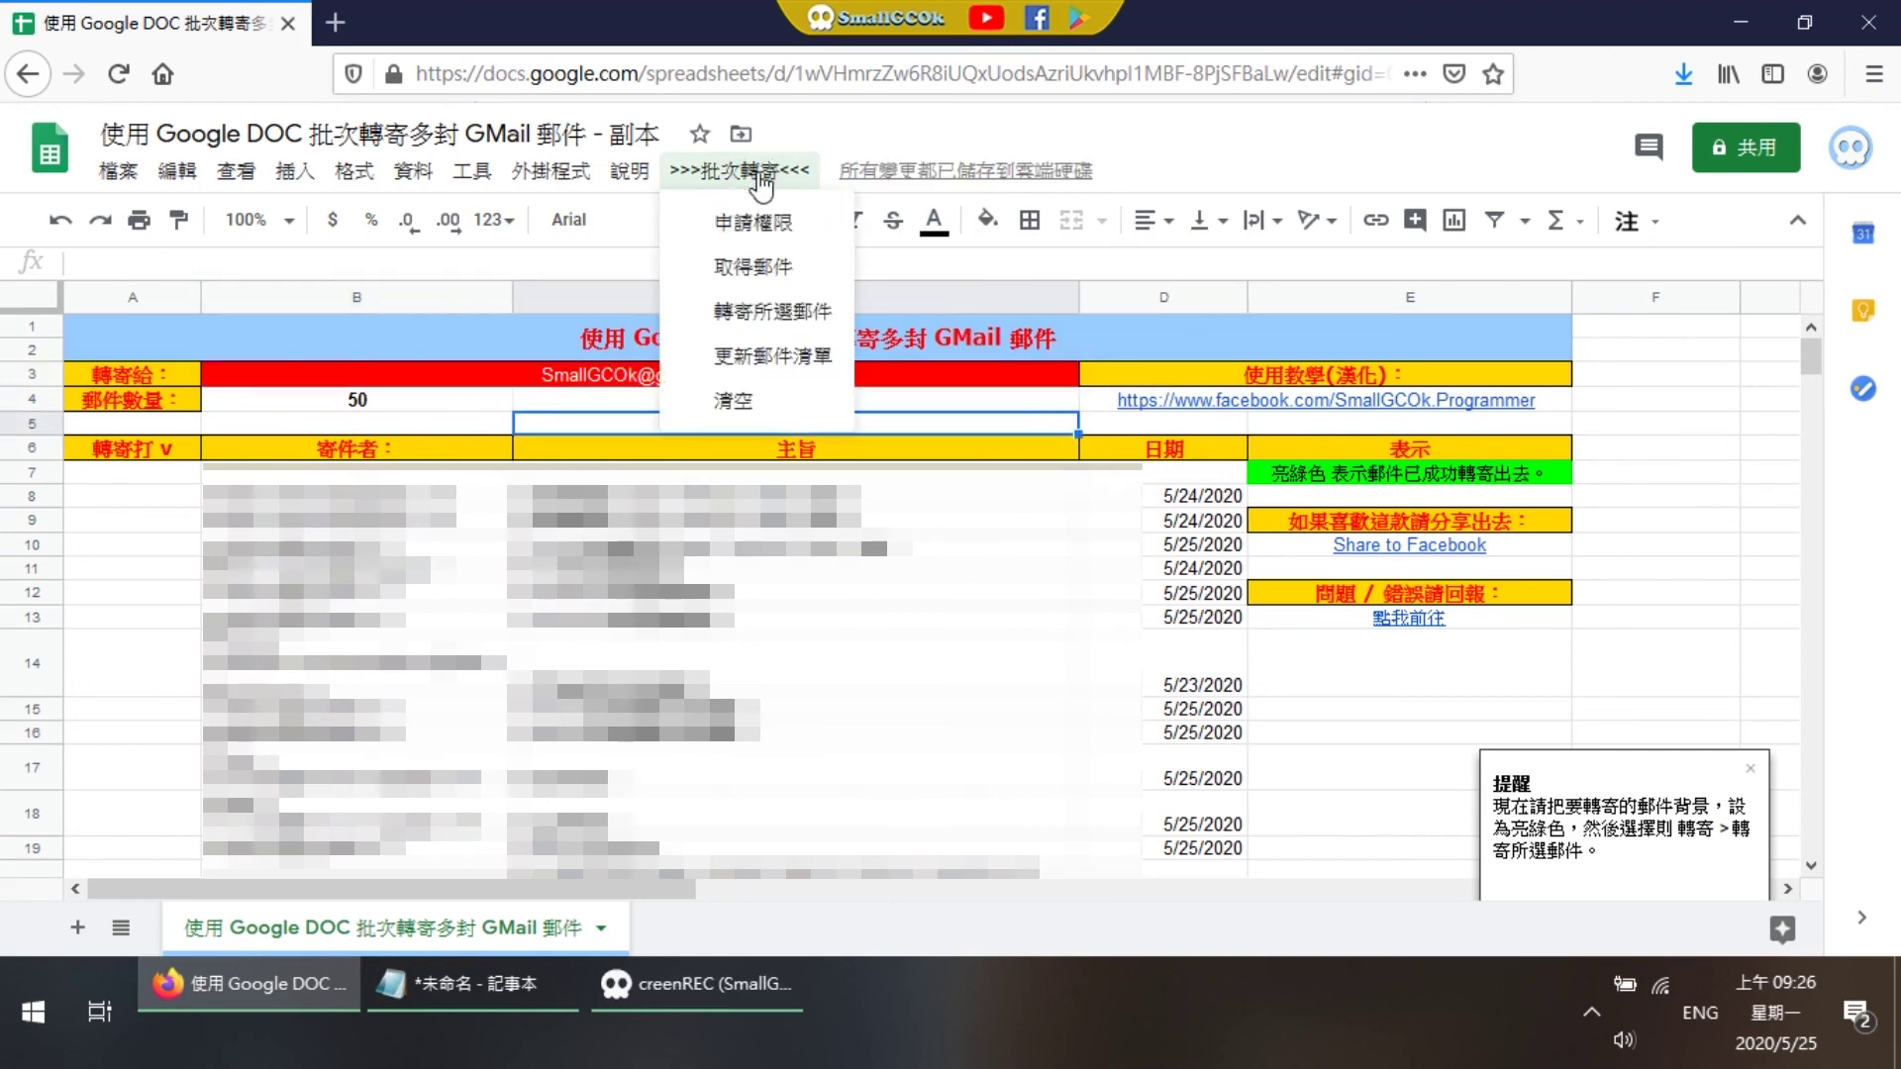
pyautogui.click(721, 401)
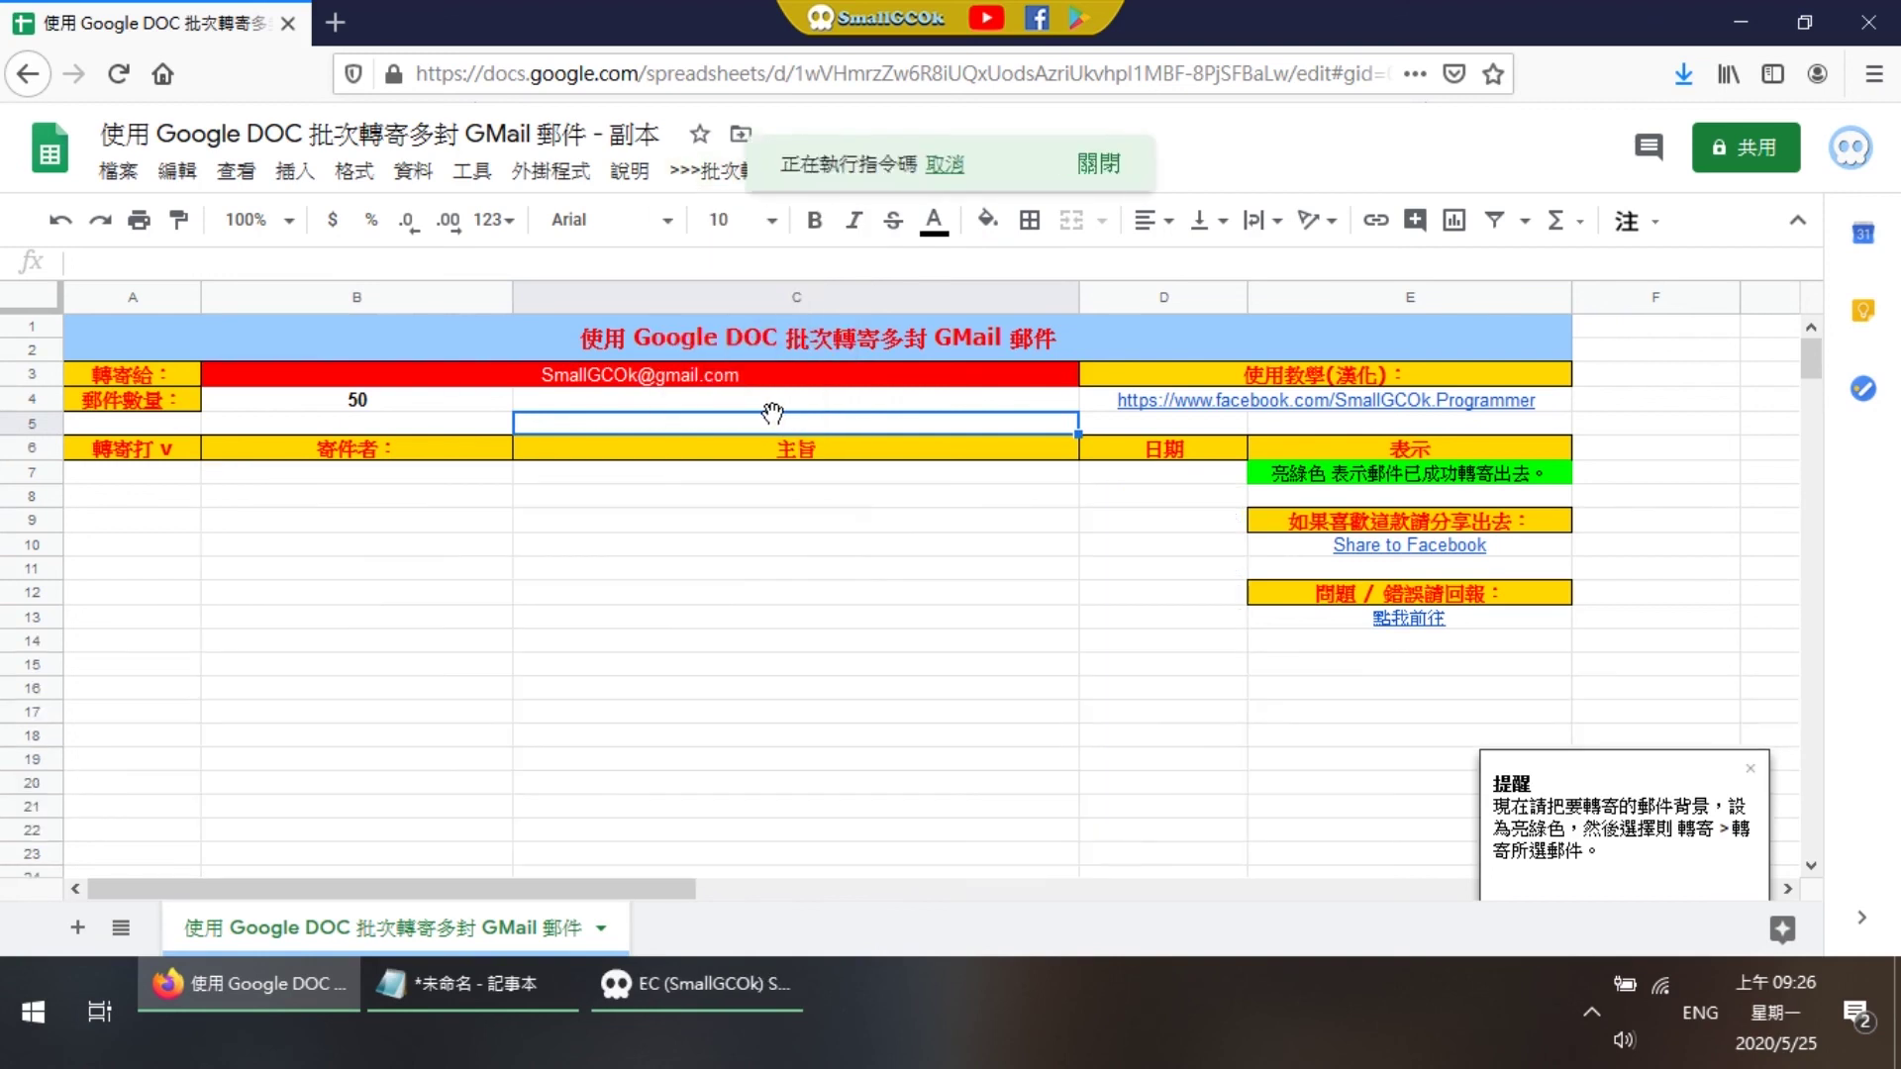